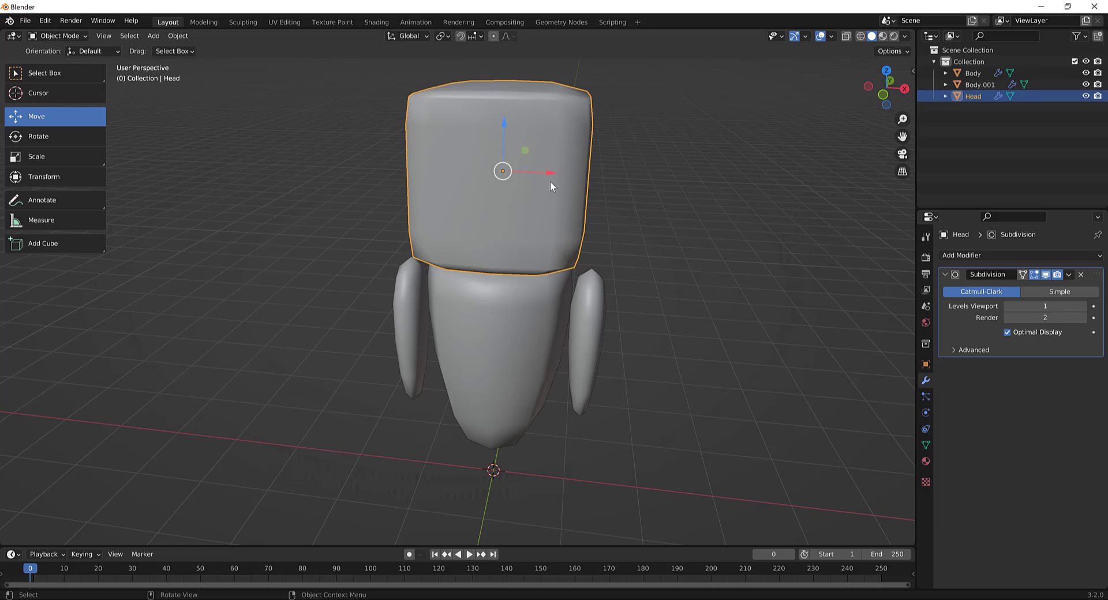
Step: Preview the head without its Subdivision modifier and apply that modifier permanently to the head mesh
left_click(1047, 275)
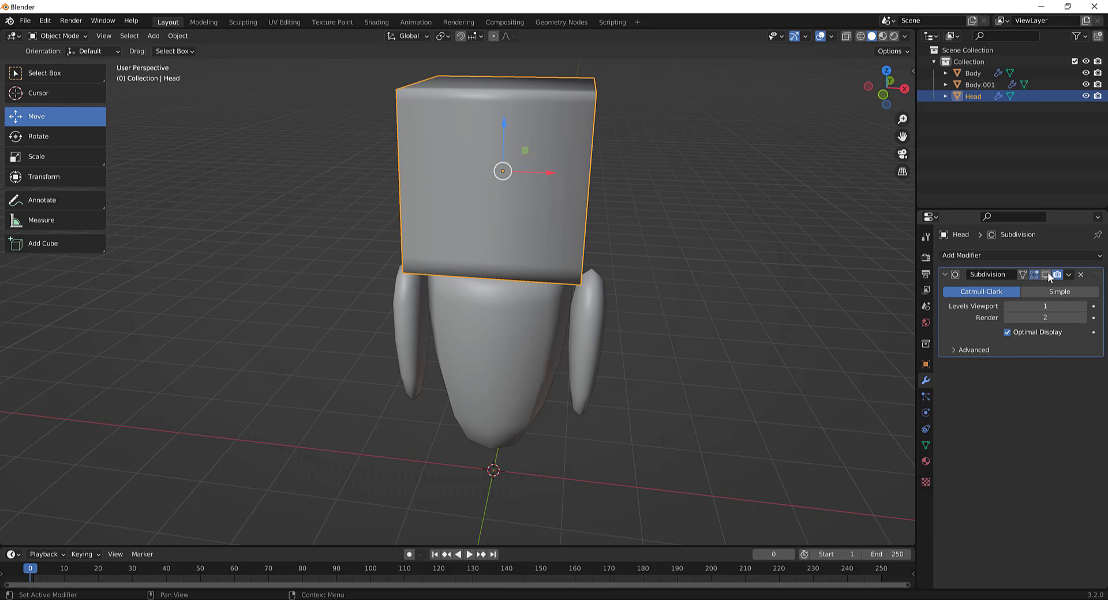
left_click(1047, 275)
middle_click_drag(690, 253, 873, 303)
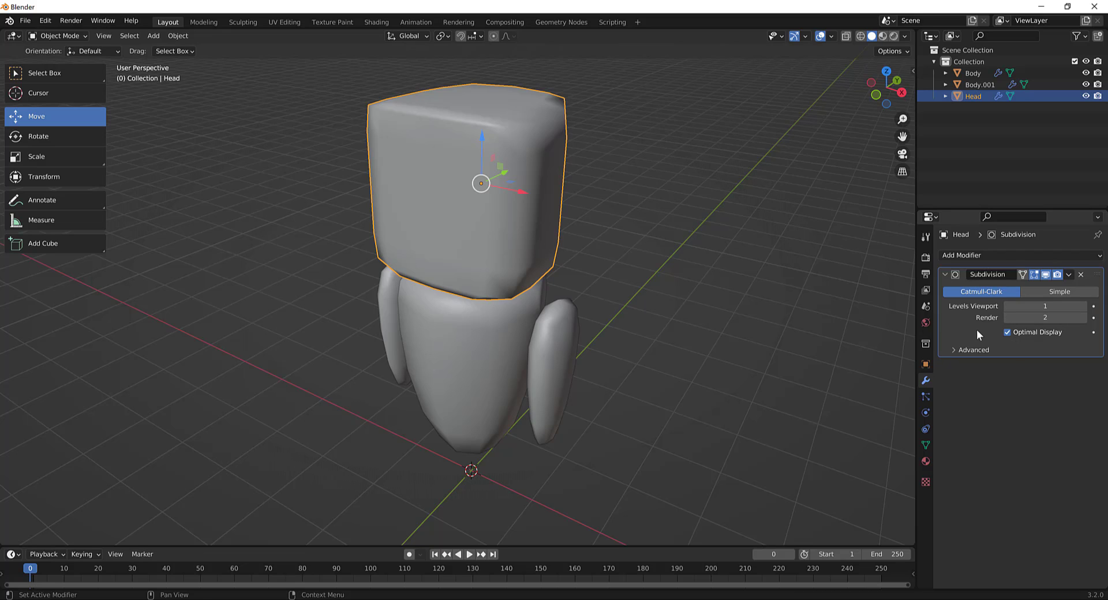
left_click(1071, 275)
left_click(1034, 289)
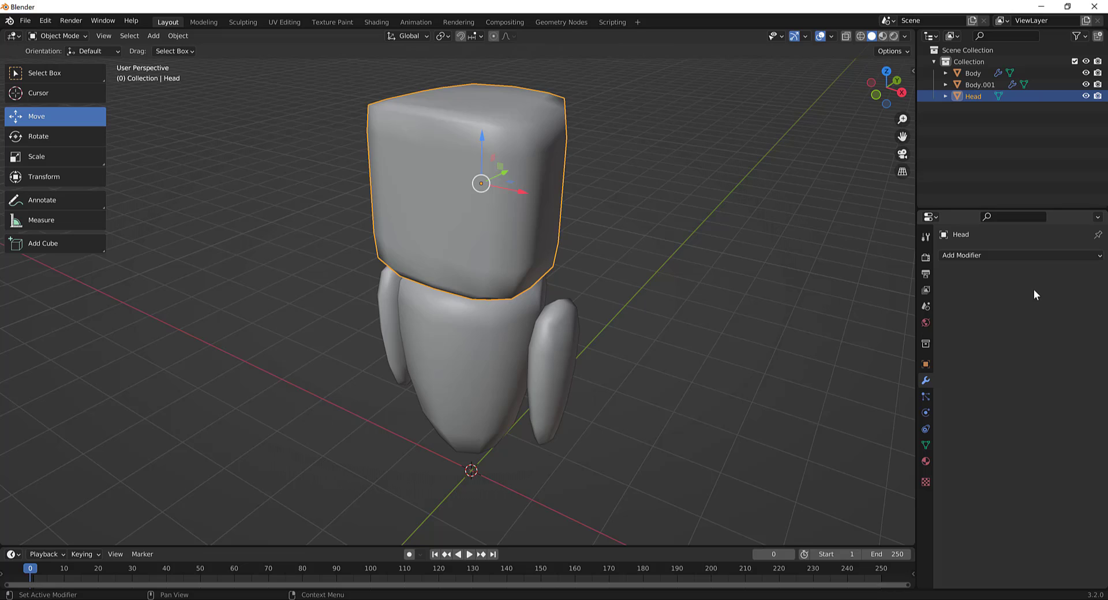
Step: Apply the Subdivision and Mirror modifiers on the arms and the Subdivision modifier on the body
left_click(572, 350)
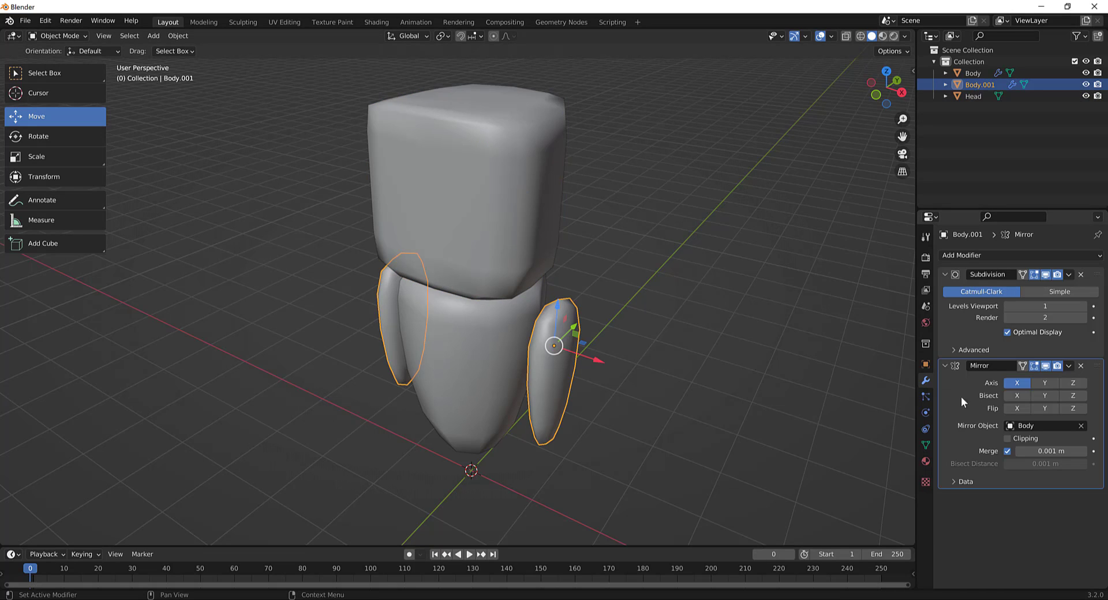
key("ctrl+a")
key("ctrl+a")
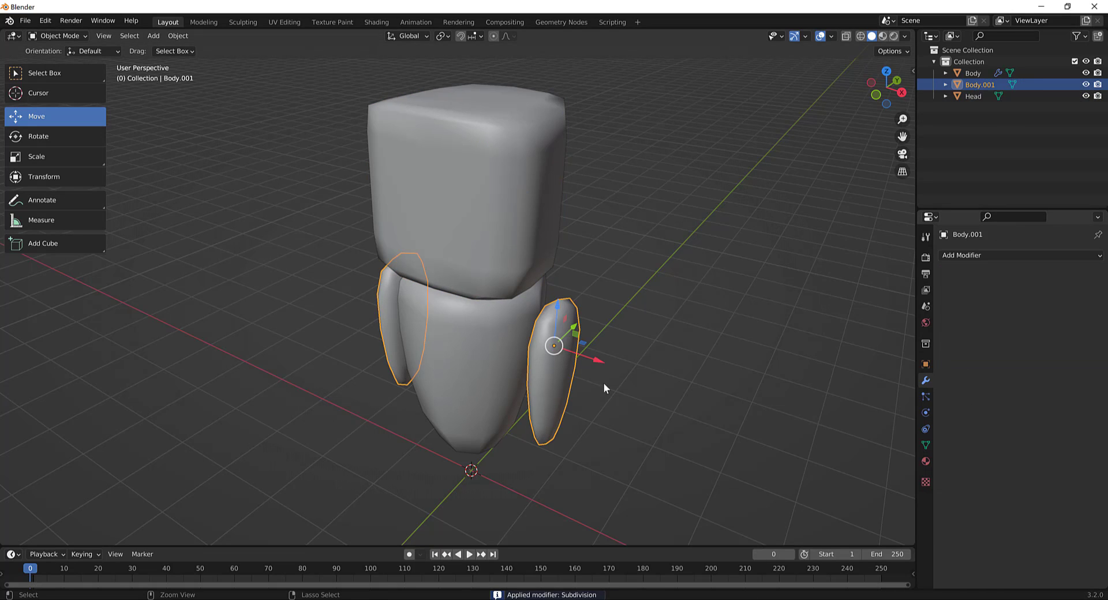
left_click(440, 377)
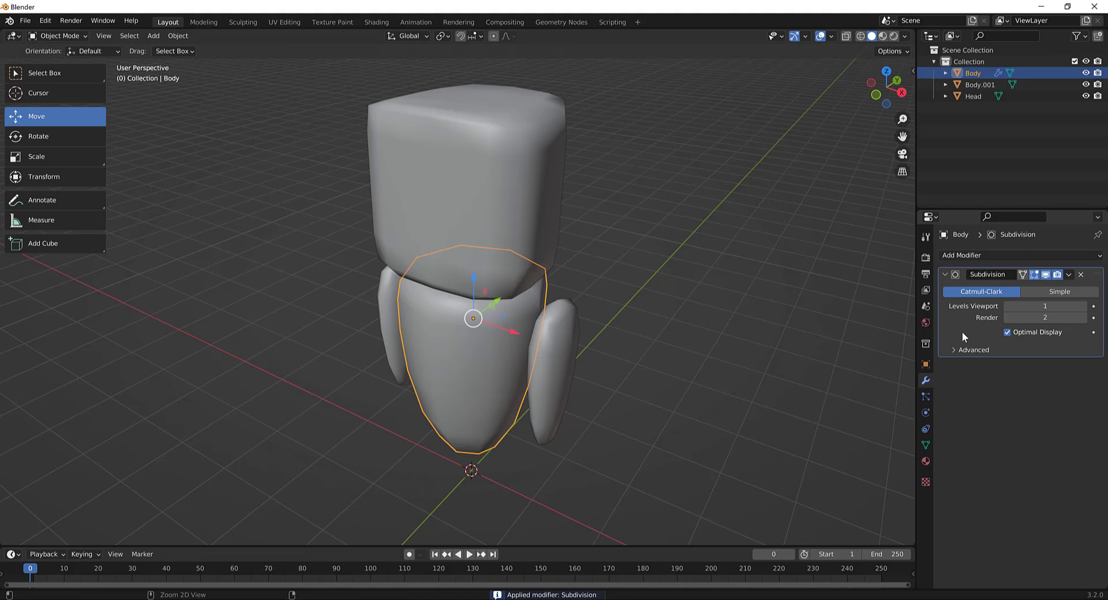
key("ctrl+a")
Step: Select the Body, Body.001 and Head objects together
middle_click_drag(621, 310, 676, 259)
left_click_drag(715, 70, 358, 543)
middle_click_drag(644, 191, 689, 80)
left_click_drag(730, 63, 347, 462)
left_click(973, 73)
left_click(977, 84, "shift")
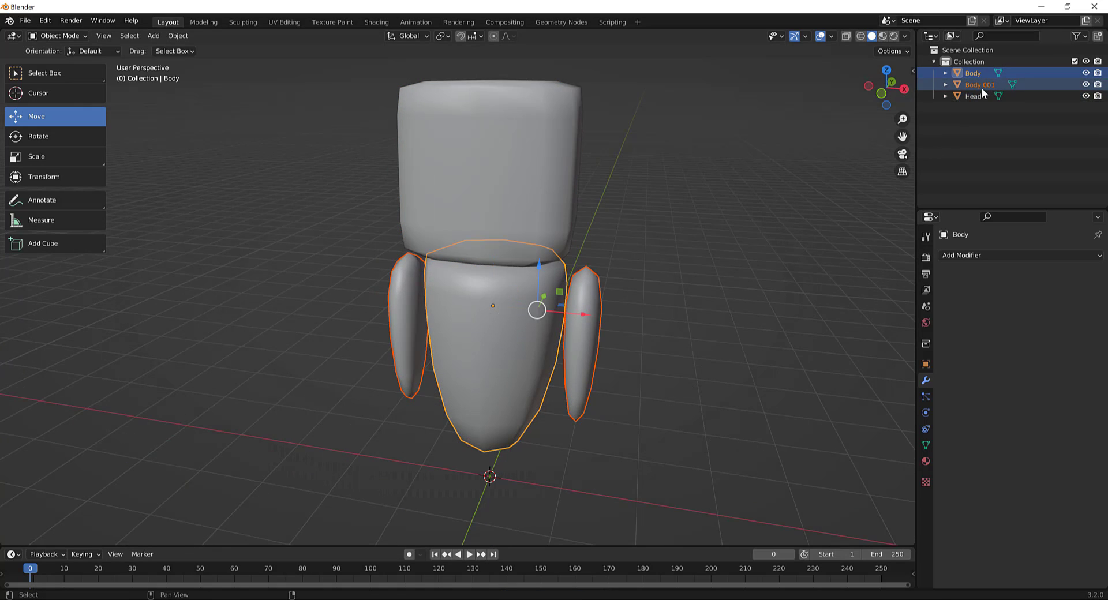
left_click(979, 96, "shift")
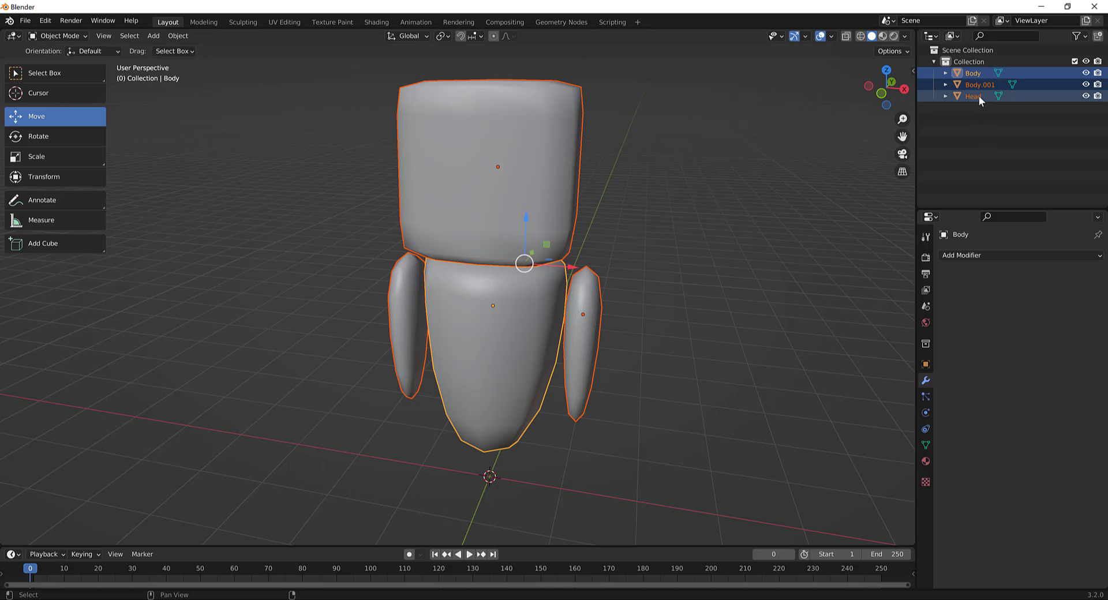
right_click(979, 84)
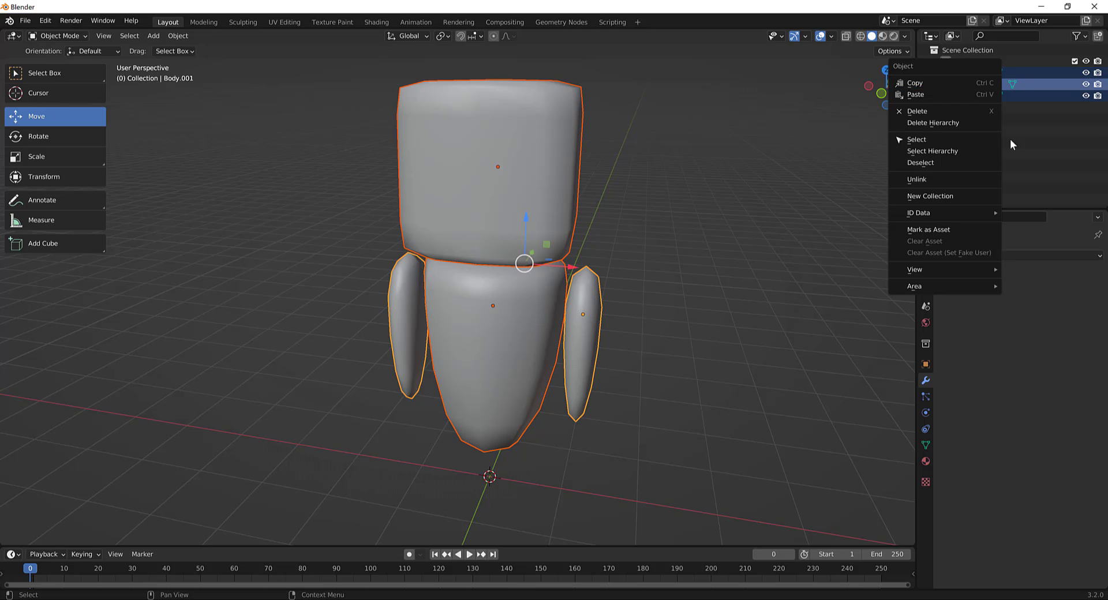
mouse_move(976, 214)
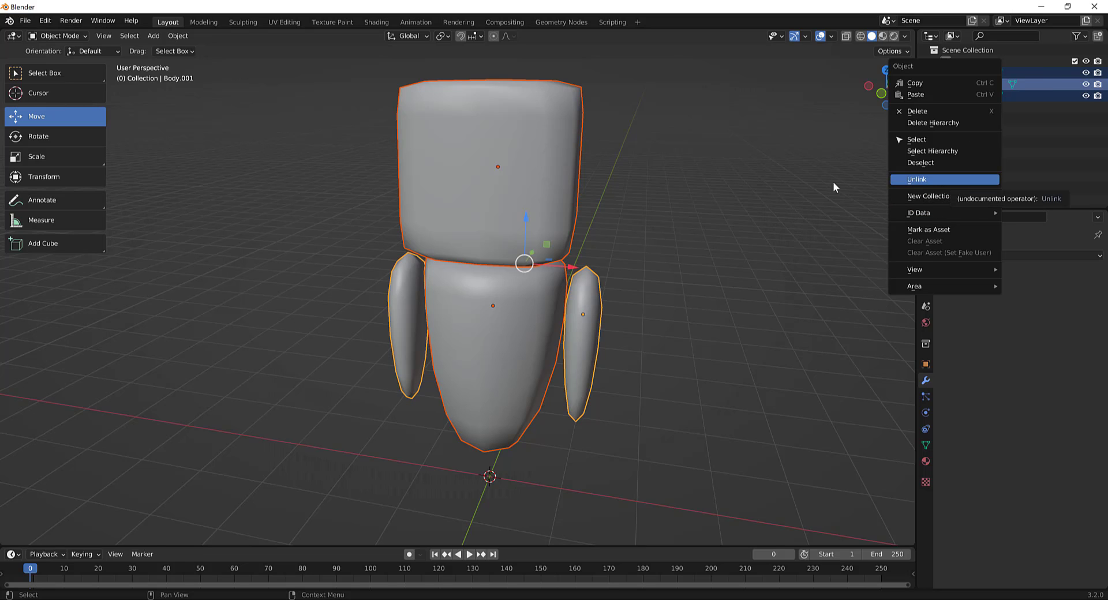
middle_click_drag(804, 187, 786, 203)
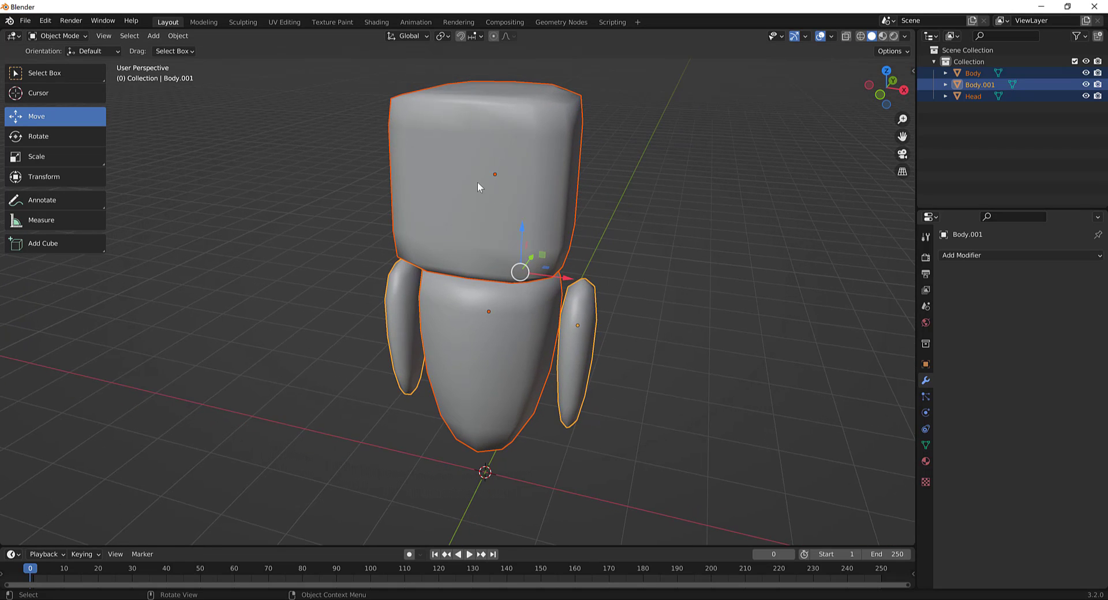
left_click(178, 36)
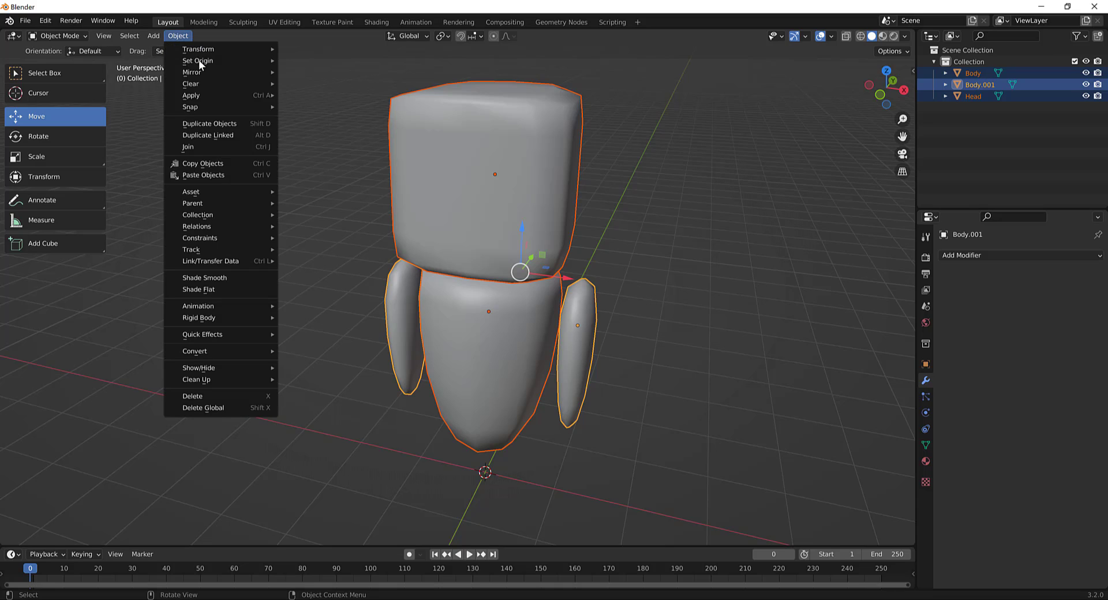
mouse_move(207, 74)
mouse_move(213, 92)
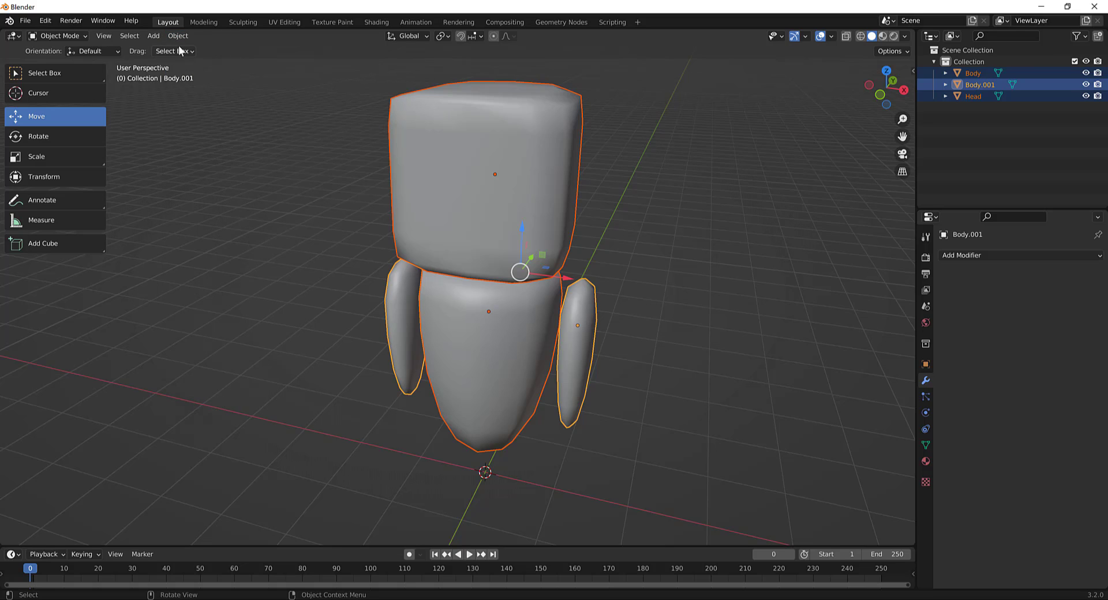
left_click(179, 36)
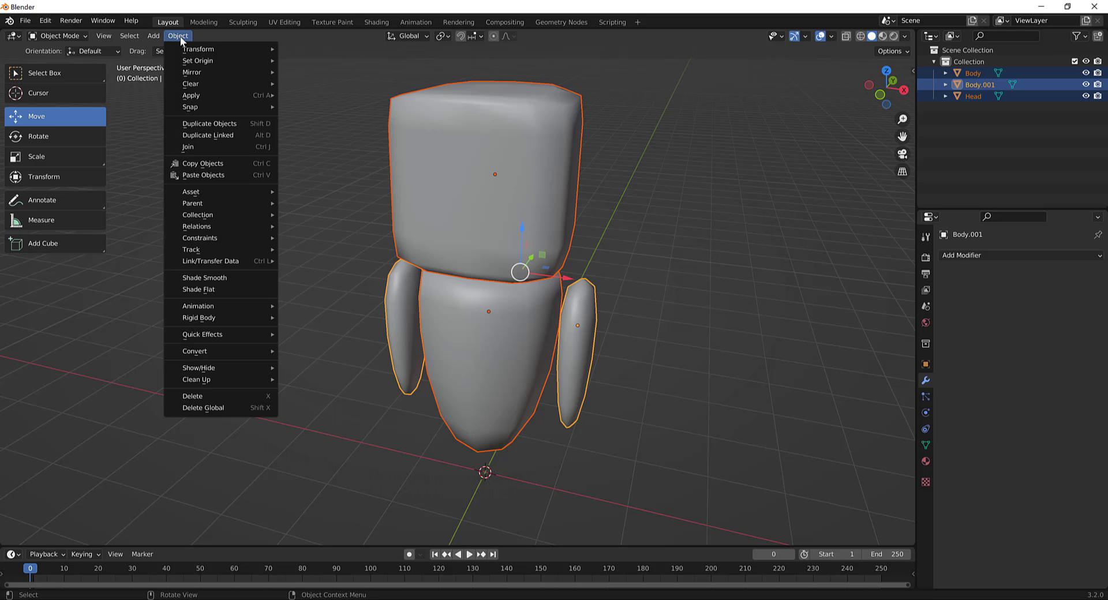
mouse_move(156, 37)
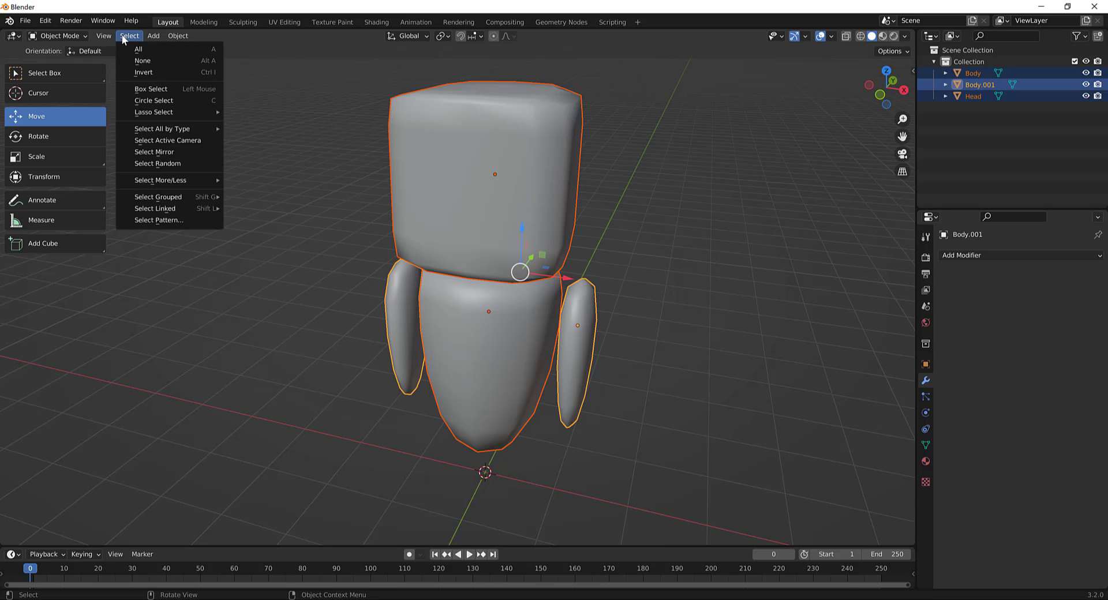
mouse_move(107, 35)
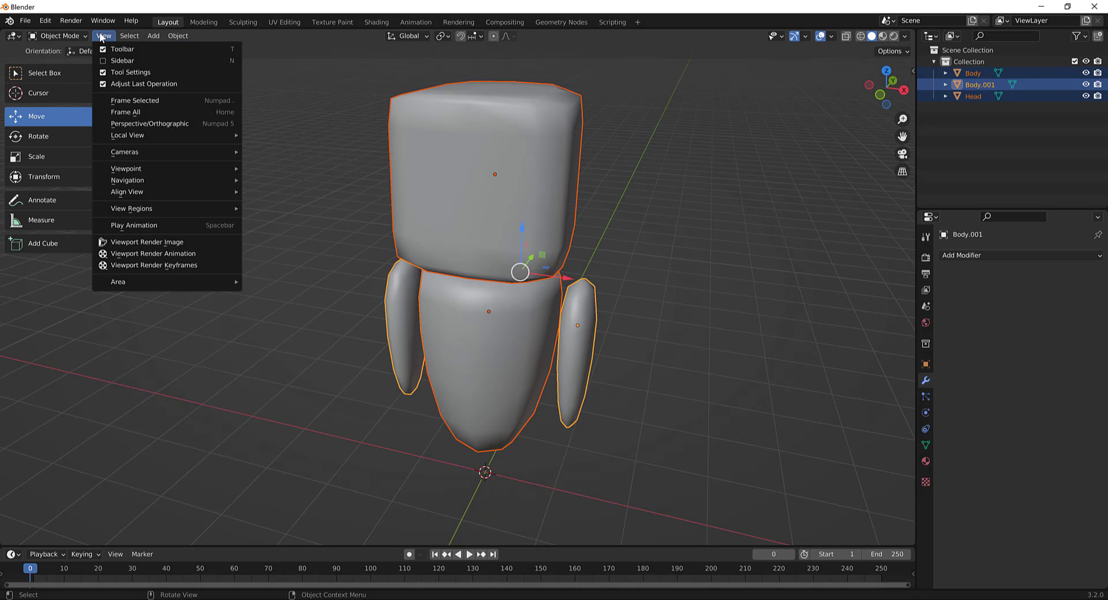
middle_click_drag(291, 208, 273, 213)
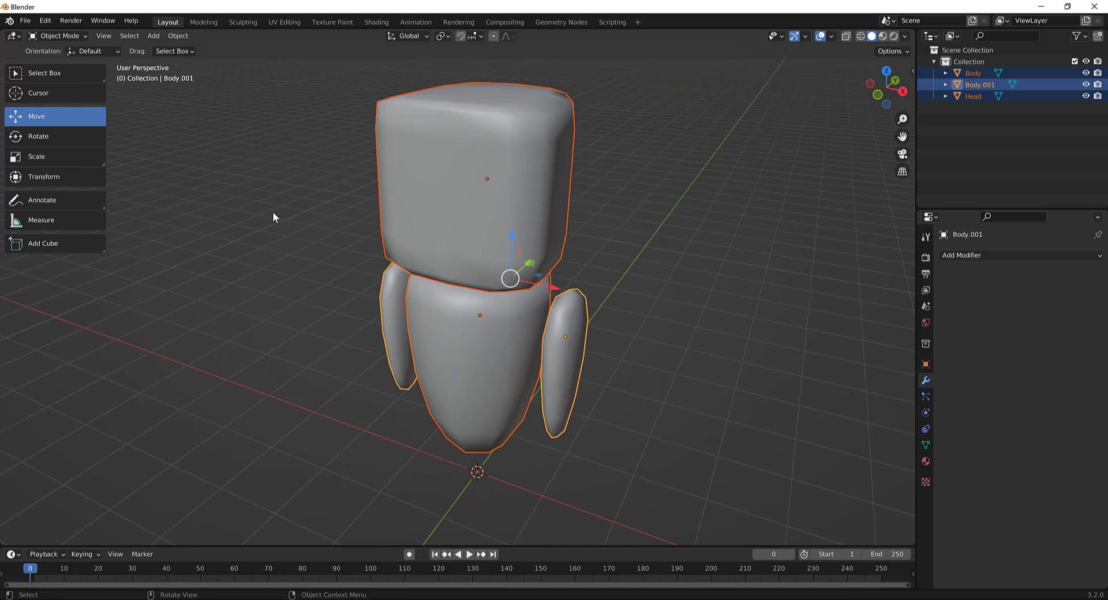
middle_click_drag(362, 210, 367, 206)
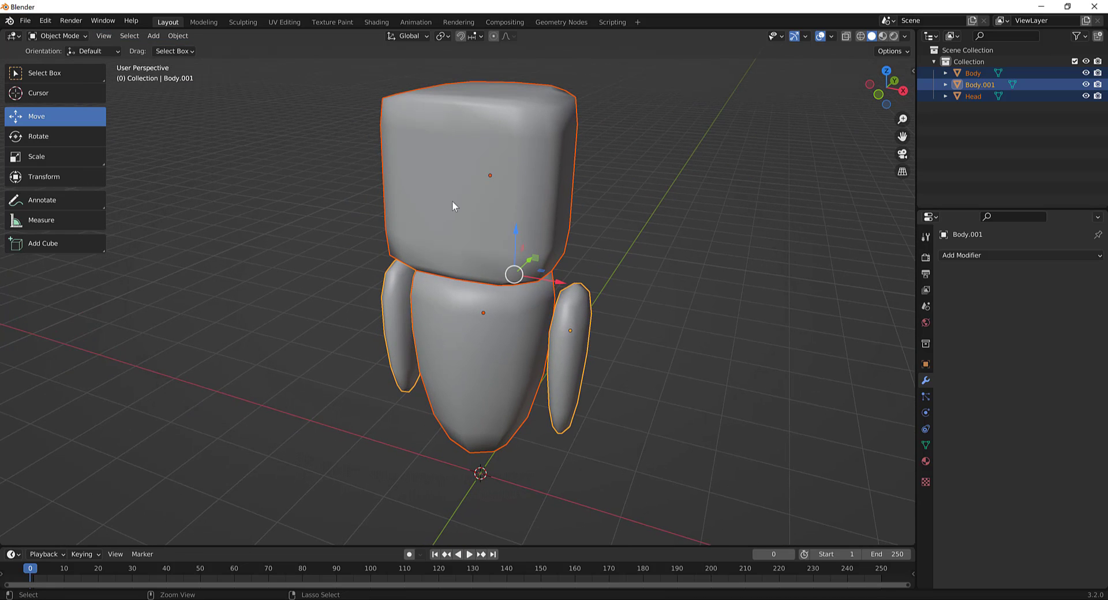
Step: Join the selected head, body and arms into a single mesh object
key("ctrl+j")
middle_click_drag(529, 225, 646, 195)
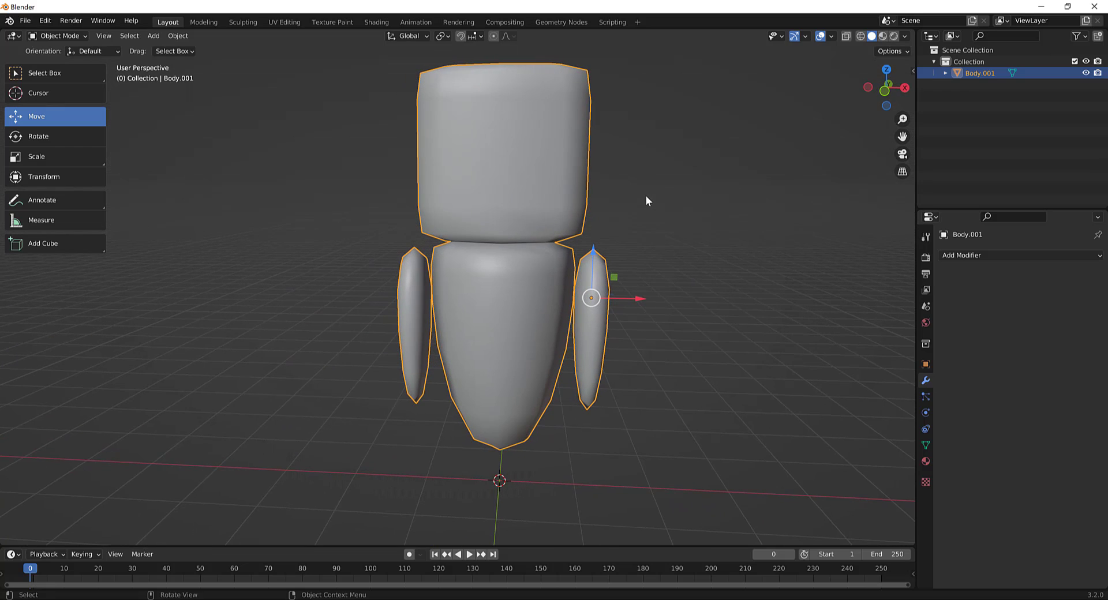
left_click(945, 72)
left_click(945, 73)
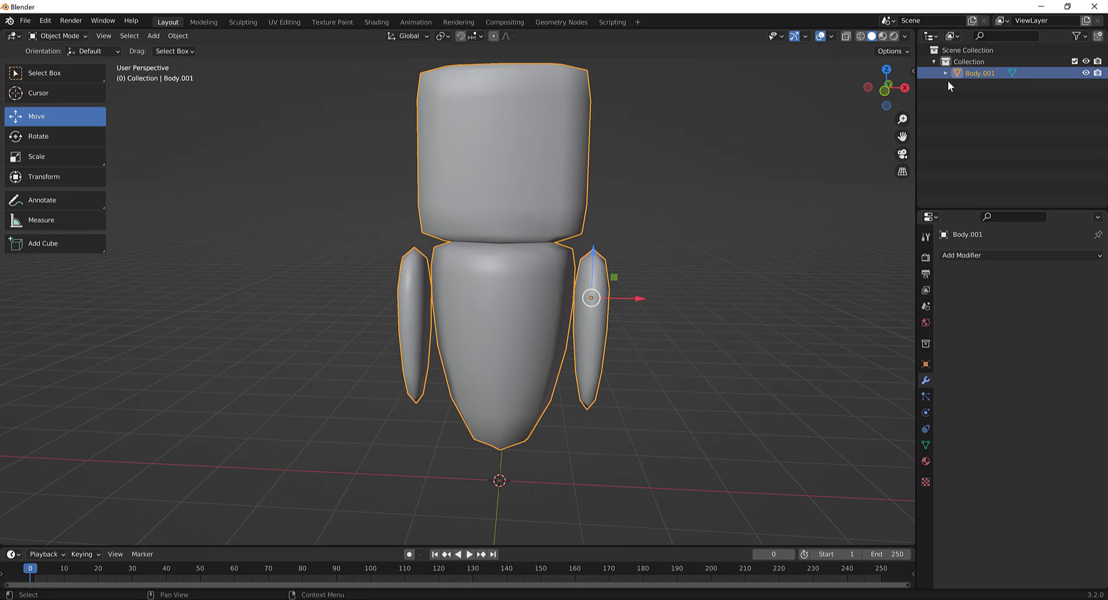
Step: Try Set Origin with Geometry to Origin on the joined character mesh
middle_click_drag(615, 213, 644, 233)
middle_click_drag(641, 300, 637, 296)
left_click(179, 36)
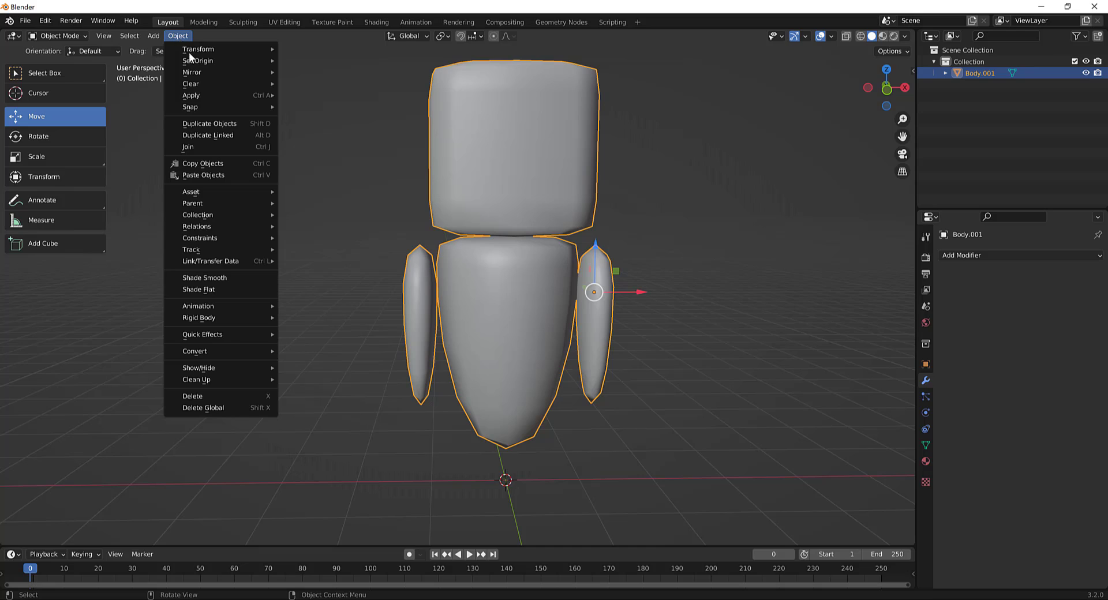
mouse_move(195, 61)
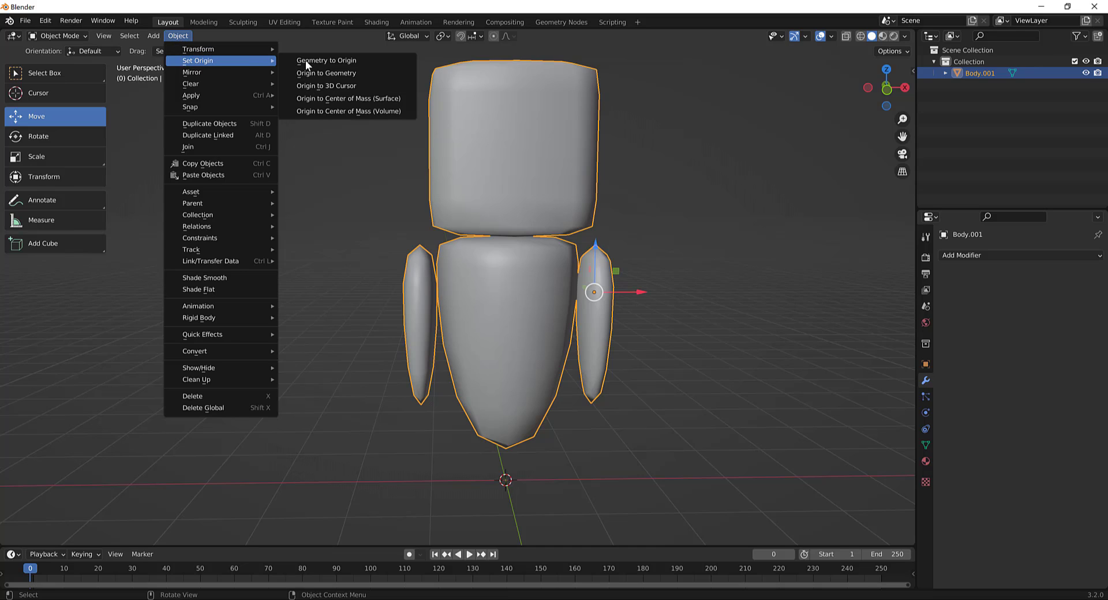
left_click(344, 60)
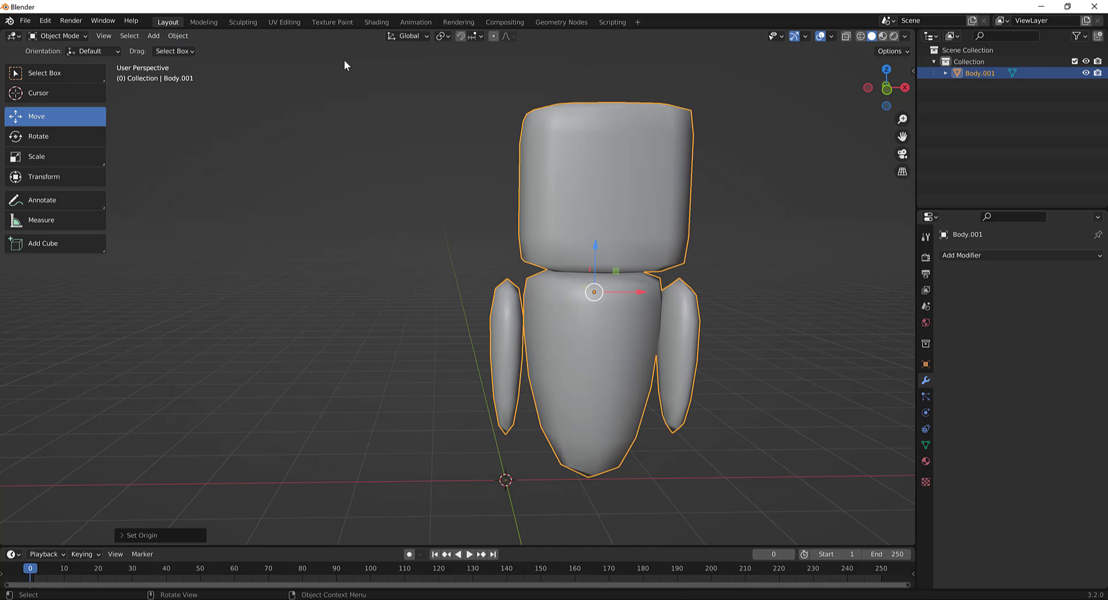
key("ctrl+z")
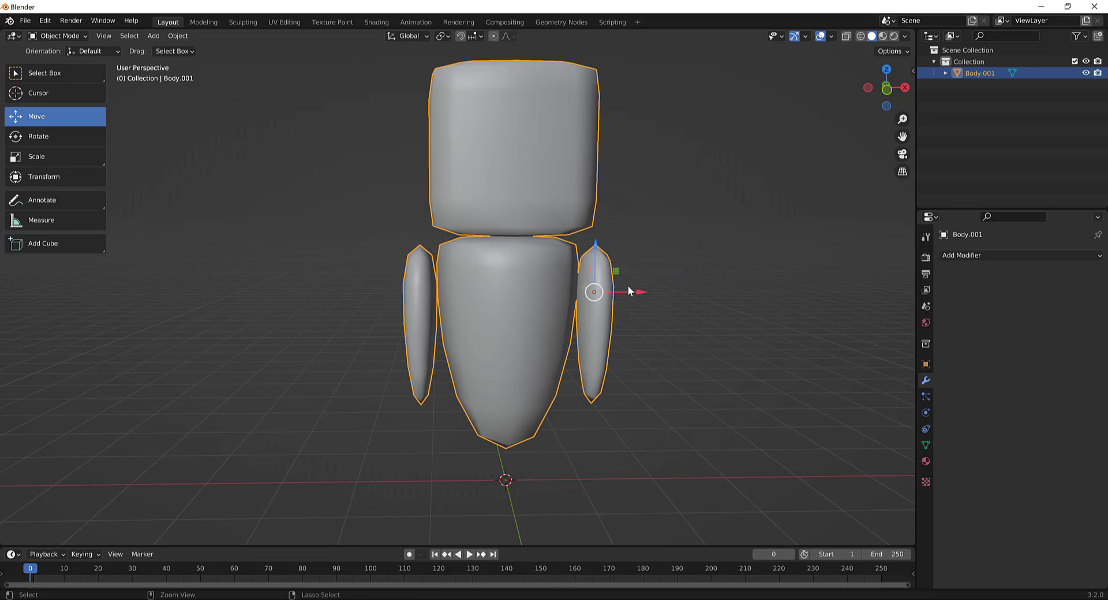
Step: Set the joined character's origin with Origin to Geometry and try shifting the mesh along the Y axis
left_click(189, 37)
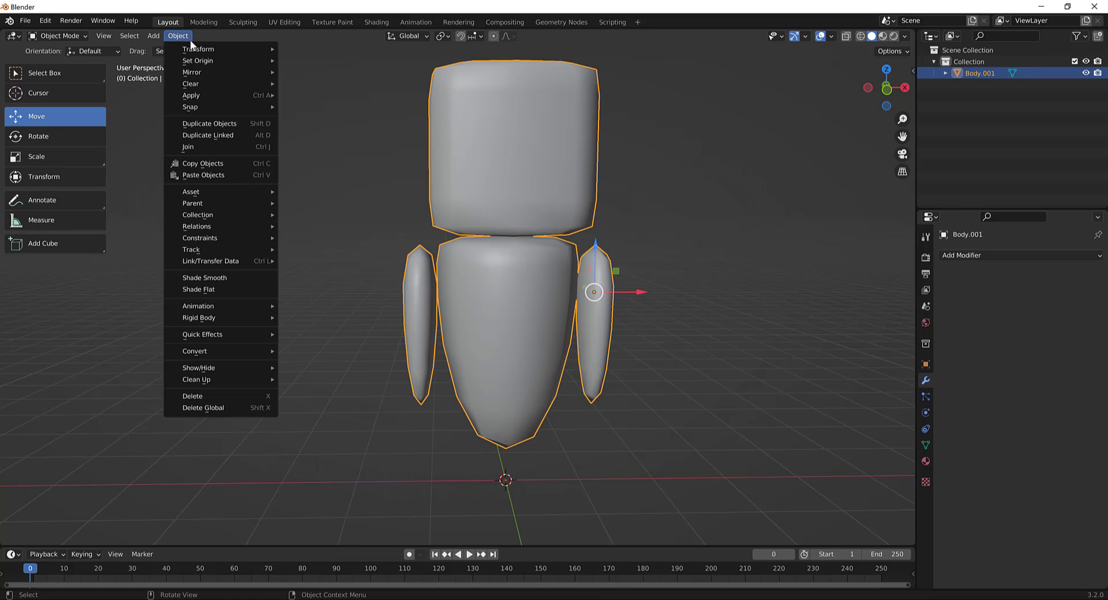
mouse_move(202, 60)
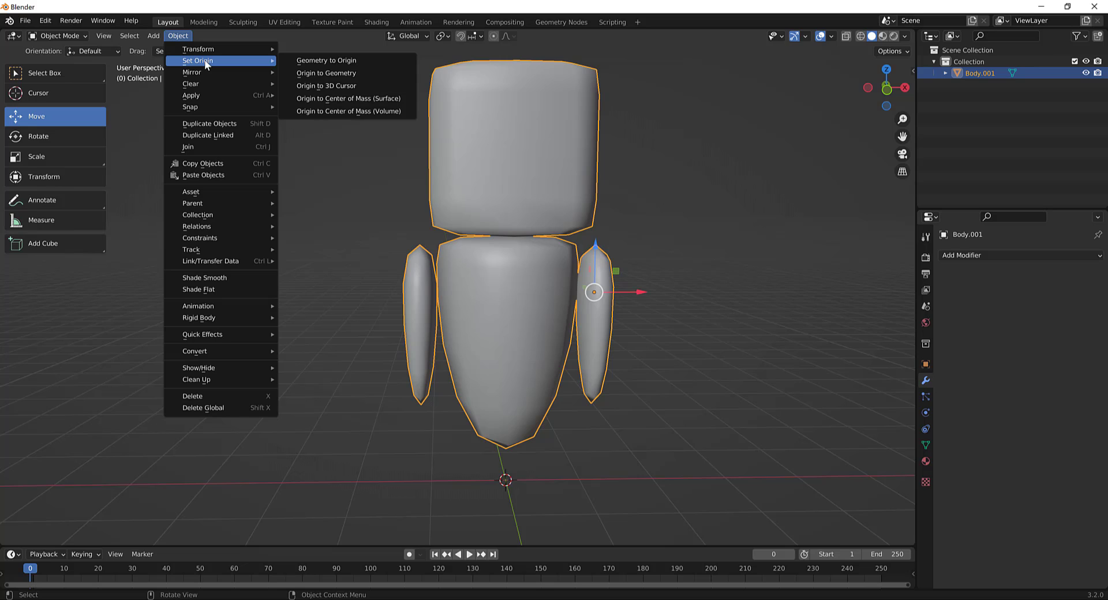
left_click(317, 73)
middle_click_drag(692, 306, 453, 250)
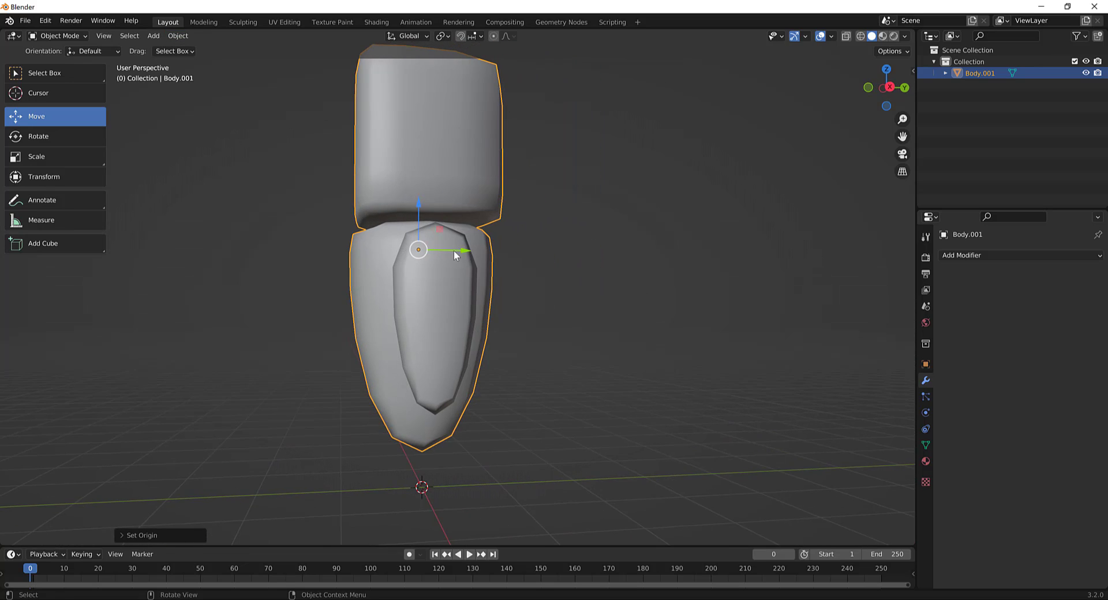
left_click_drag(471, 249, 496, 250)
key("ctrl+z")
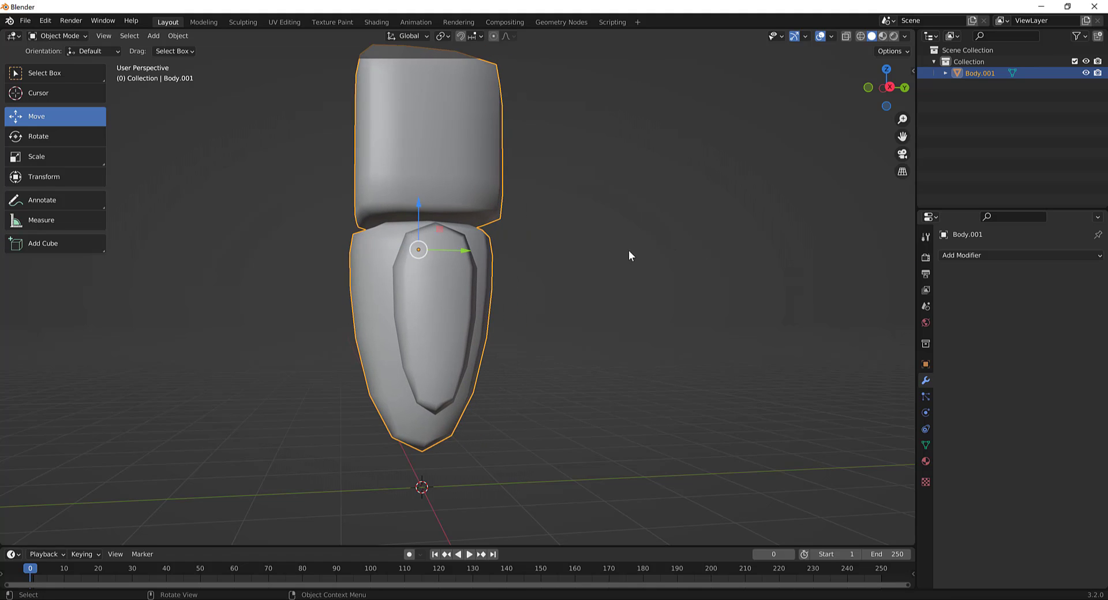
Step: Show the joined character's transform values and apply all transforms to it
middle_click_drag(628, 251, 661, 258)
key("n")
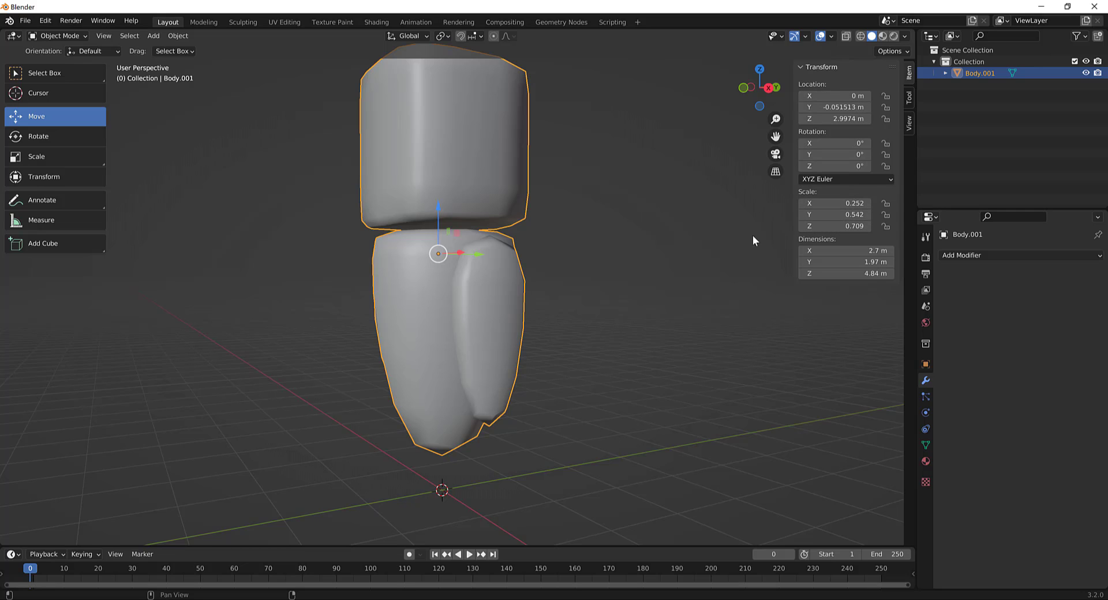
middle_click_drag(519, 310, 590, 333)
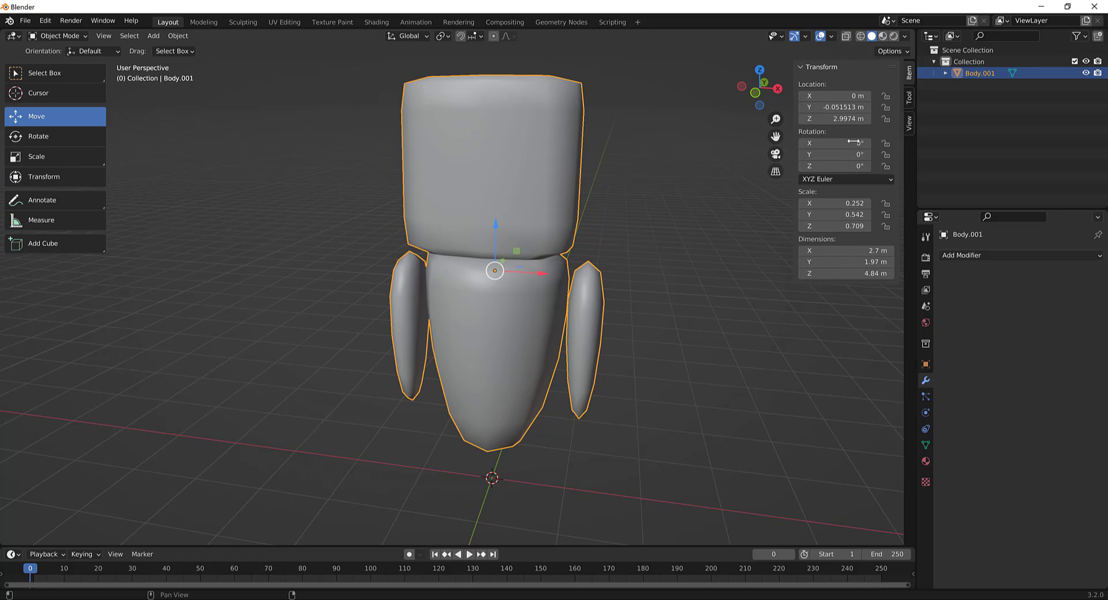
middle_click_drag(647, 323, 519, 278)
scroll(612, 279, "down", 6)
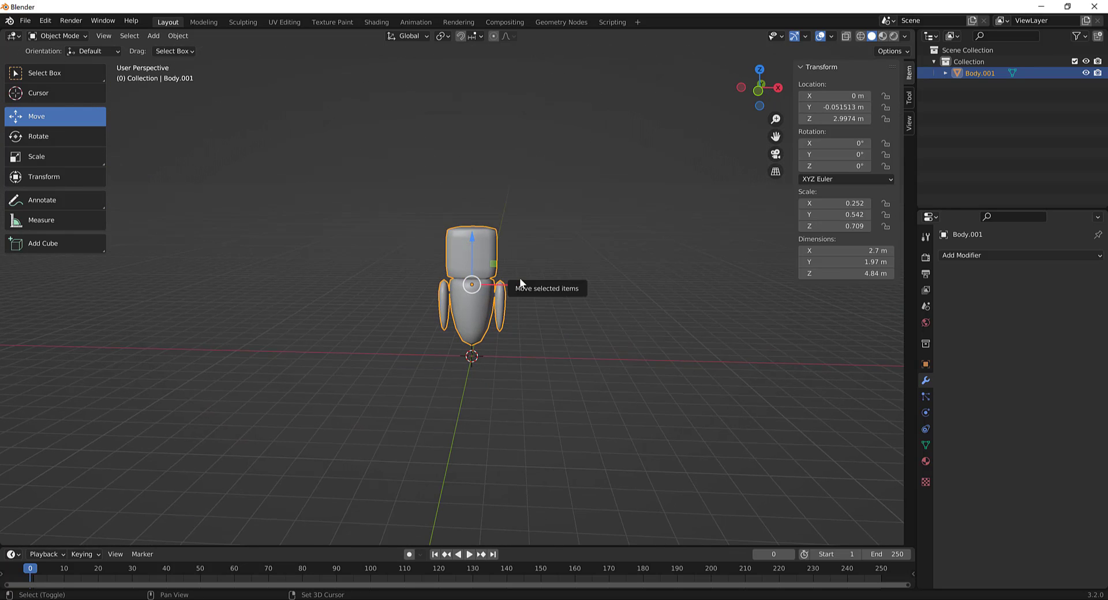
key("shift+a")
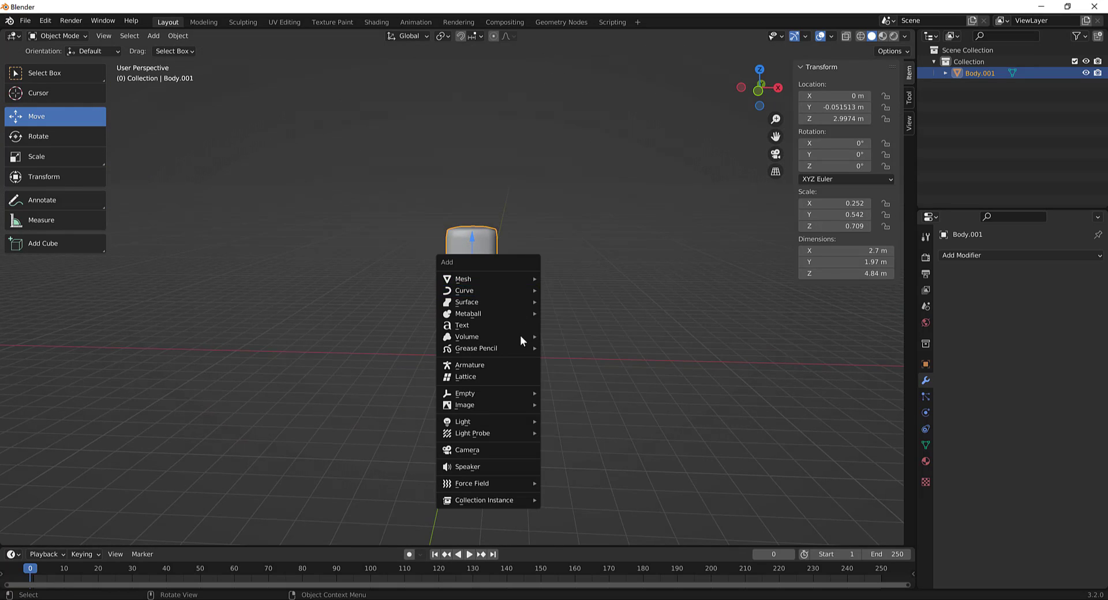
key("ctrl+a")
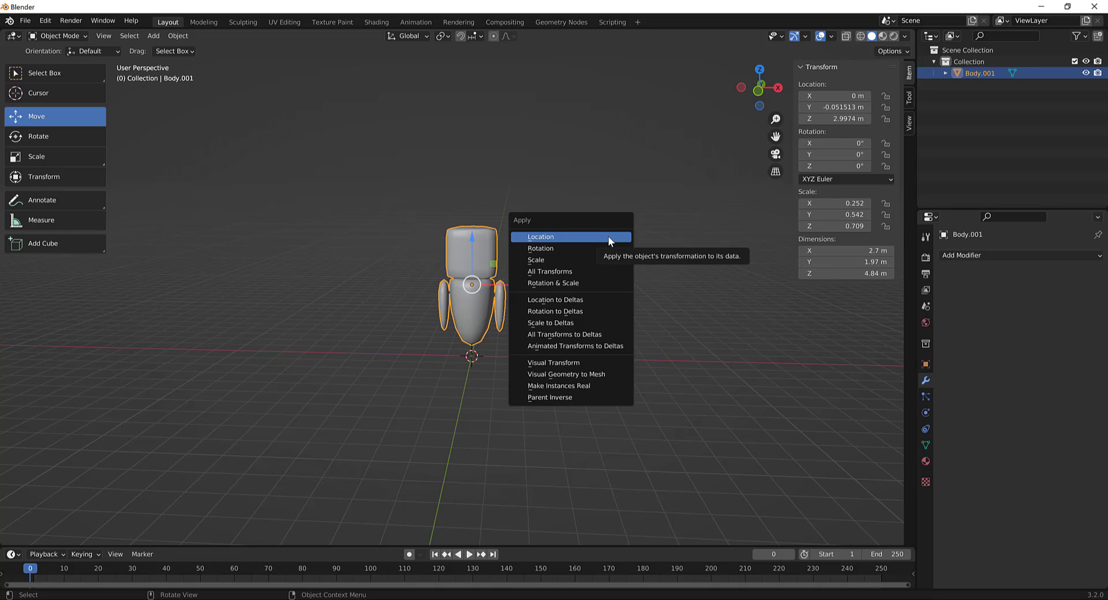
left_click(577, 271)
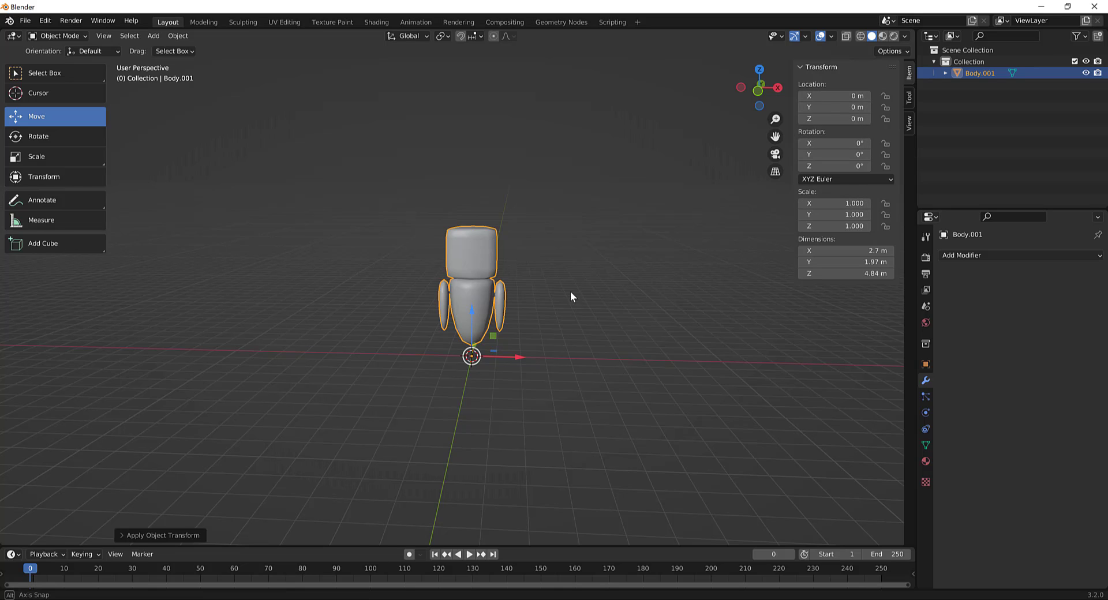
middle_click_drag(570, 297, 554, 338)
scroll(554, 338, "up", 2)
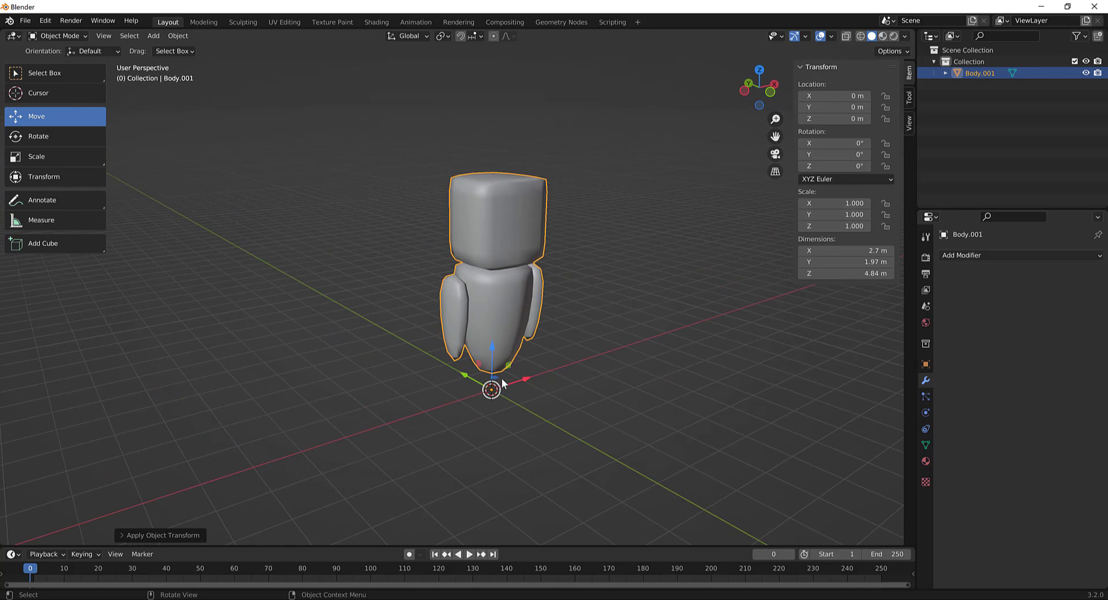
Step: In the UV Editing workspace, turn on UV sync selection and deselect the whole character mesh
middle_click_drag(522, 379, 581, 295)
scroll(581, 296, "up", 1)
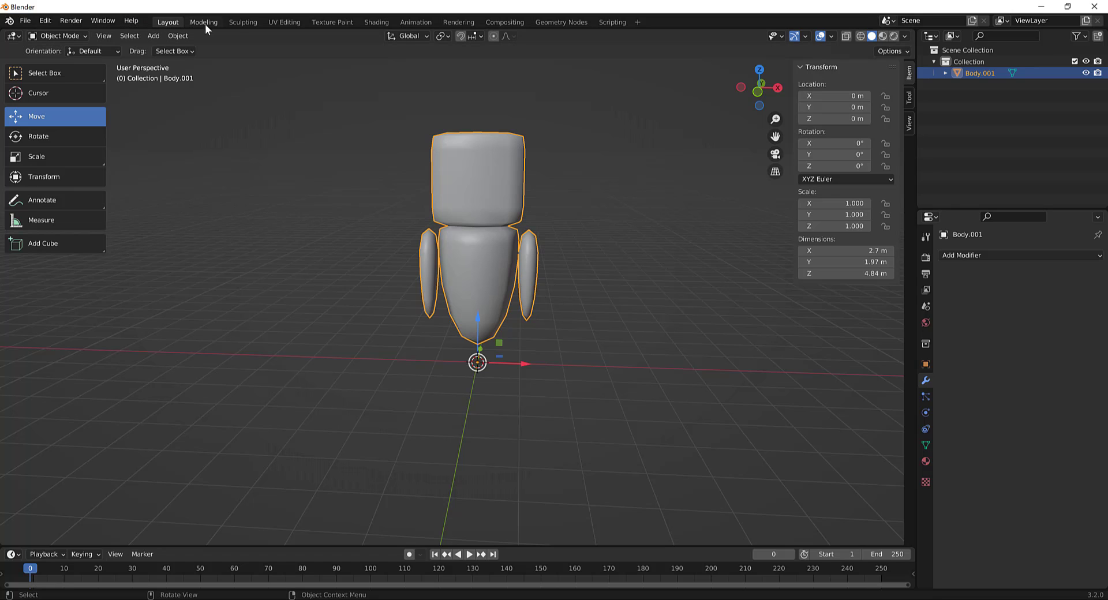
left_click(286, 22)
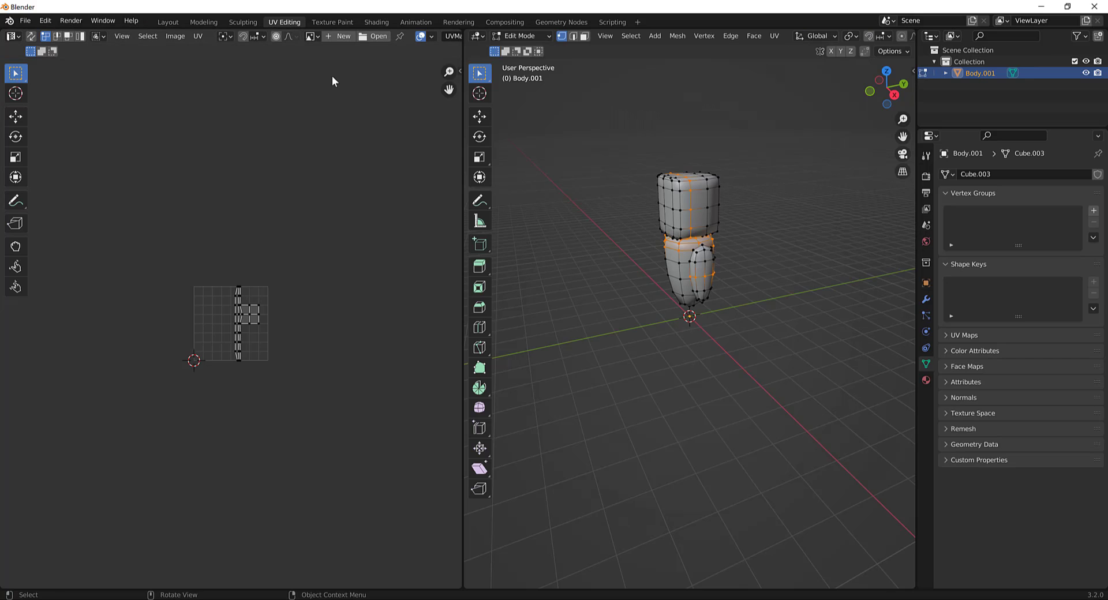
middle_click_drag(566, 190, 667, 200)
mouse_move(722, 205)
middle_mouse_down("shift")
mouse_move(697, 237)
mouse_move(724, 201)
middle_mouse_up("shift")
scroll(718, 209, "up", 4)
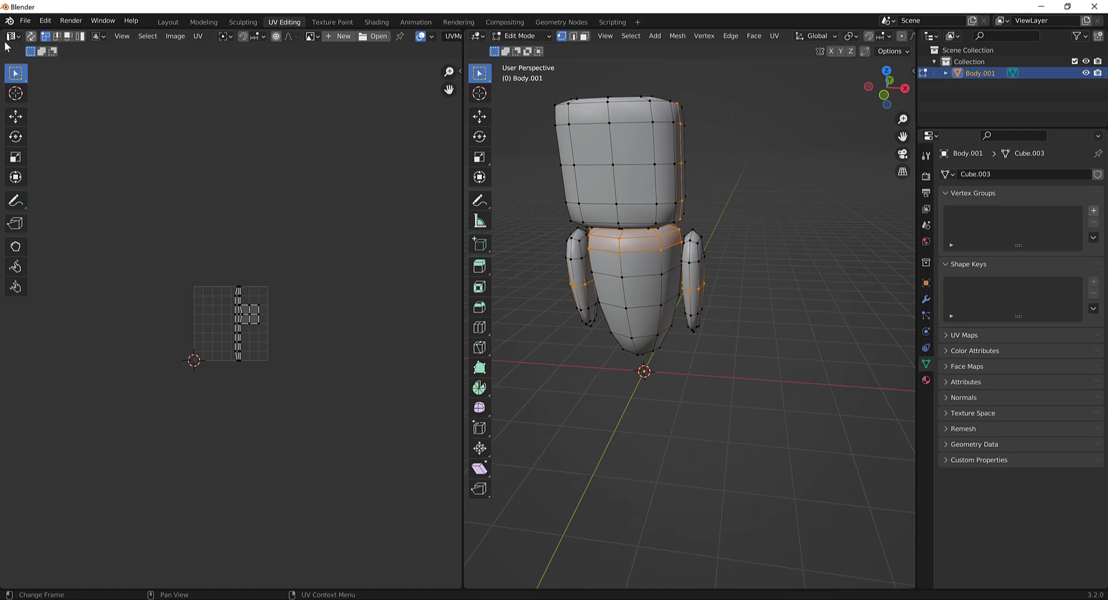
left_click(32, 41)
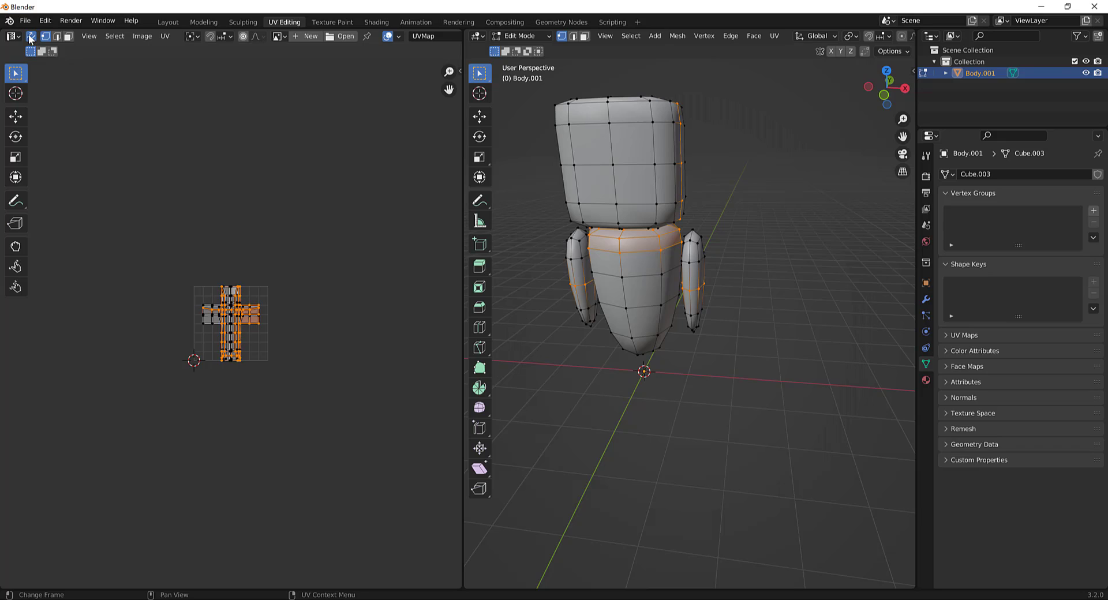
key("alt+a")
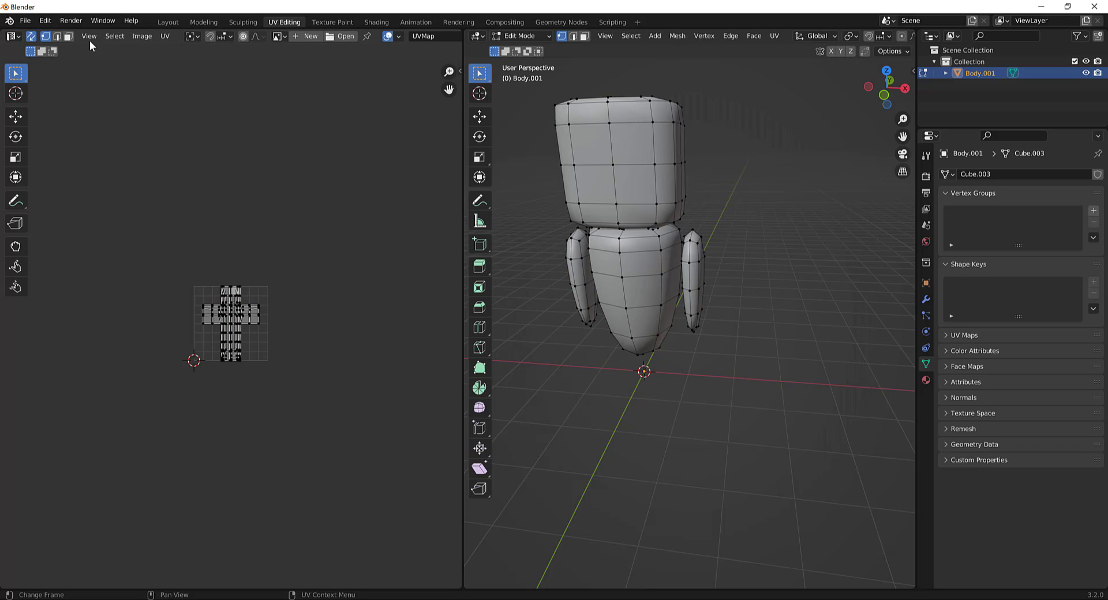
Step: Compare the UV display with sync selection off and on using a box selection over part of the character, and clear the selection
left_click(31, 37)
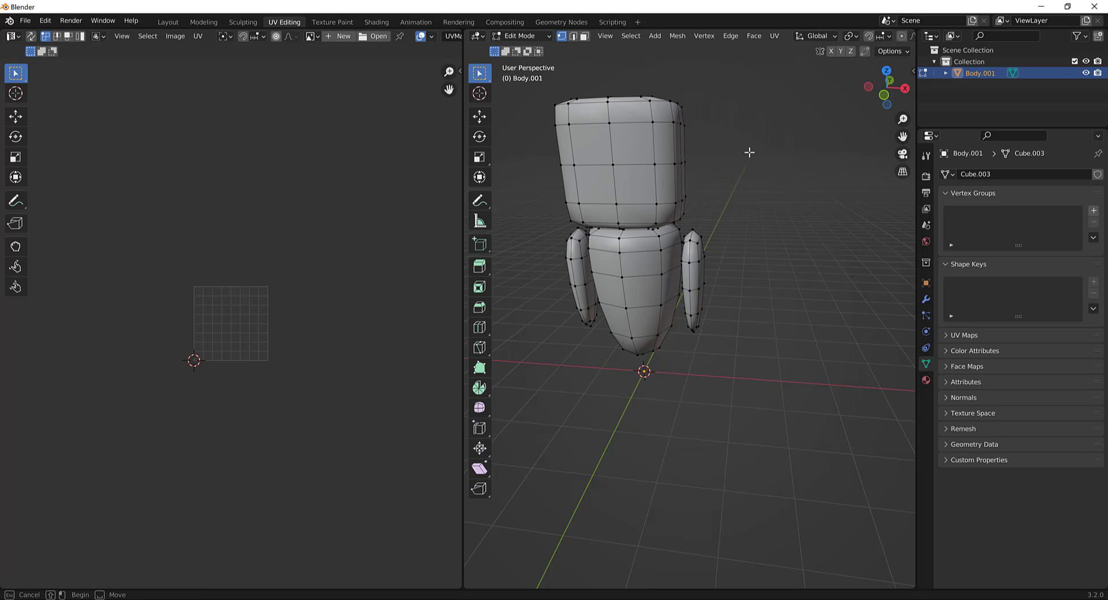
left_click_drag(750, 115, 584, 371)
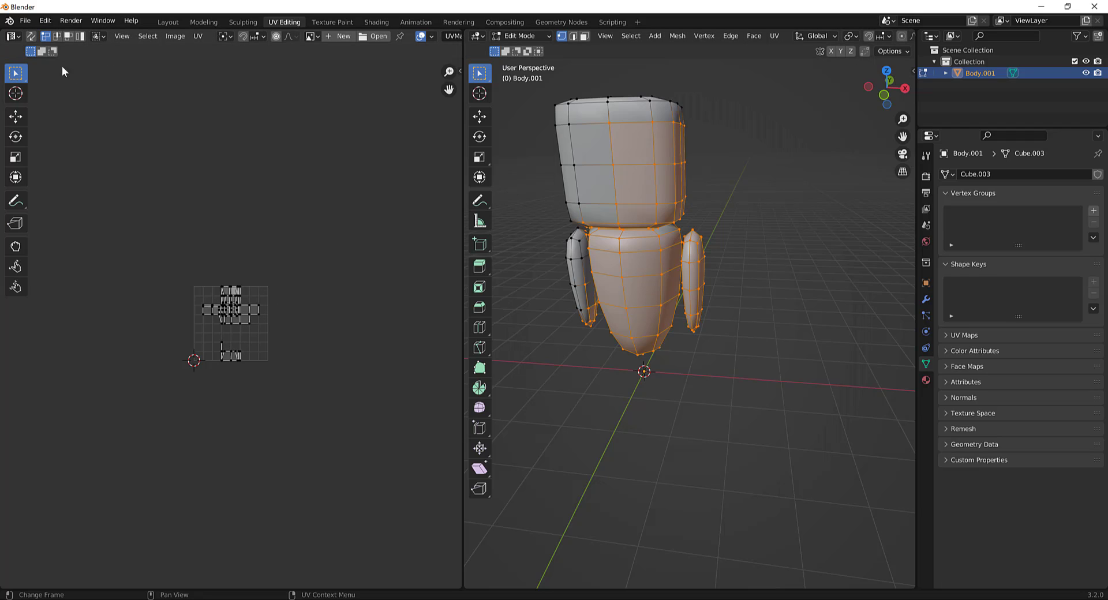
left_click(31, 36)
middle_click_drag(719, 328, 781, 274)
scroll(774, 250, "down", 1)
left_click(767, 247)
scroll(760, 241, "up", 1)
scroll(761, 241, "up", 2)
scroll(774, 267, "down", 1)
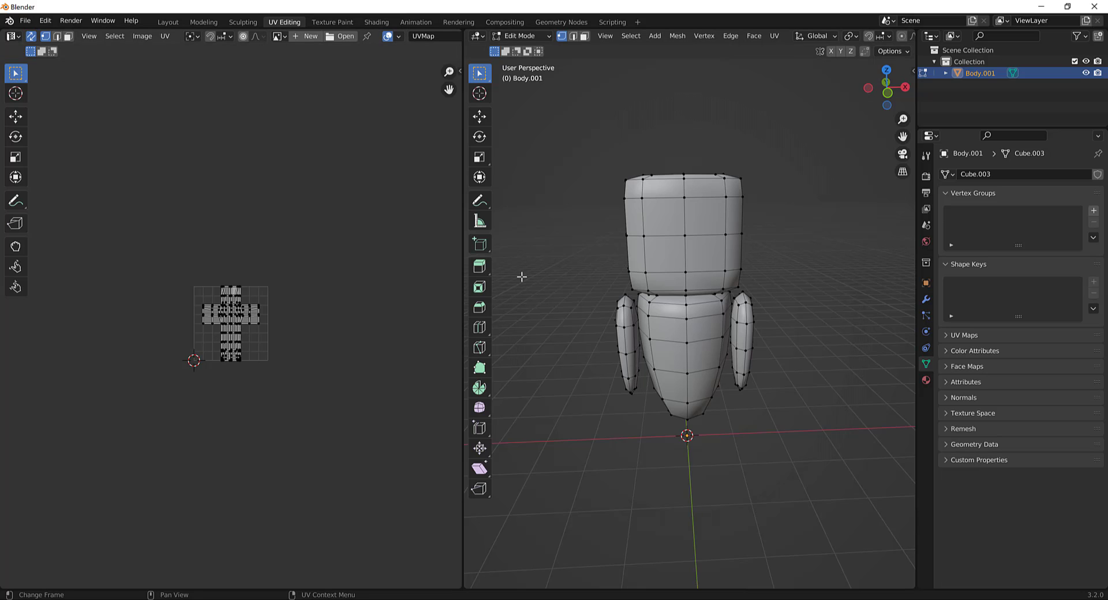
Step: Set the mesh selection to face mode and select all faces of the character
middle_click_drag(823, 307, 779, 320)
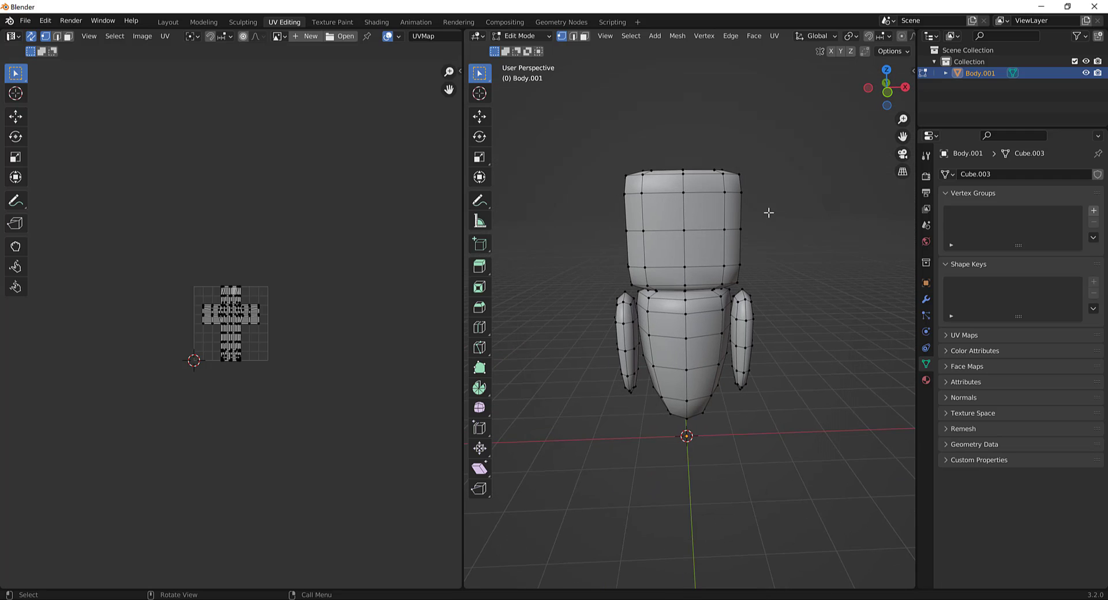
scroll(789, 227, "up", 2)
middle_click_drag(789, 228, 774, 290)
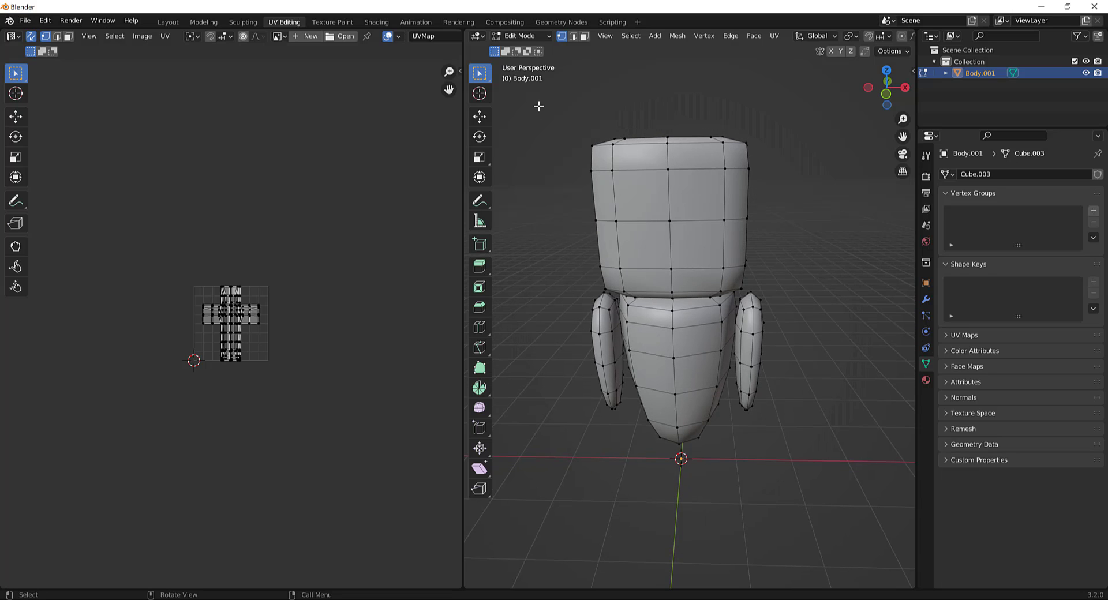
left_click(584, 36)
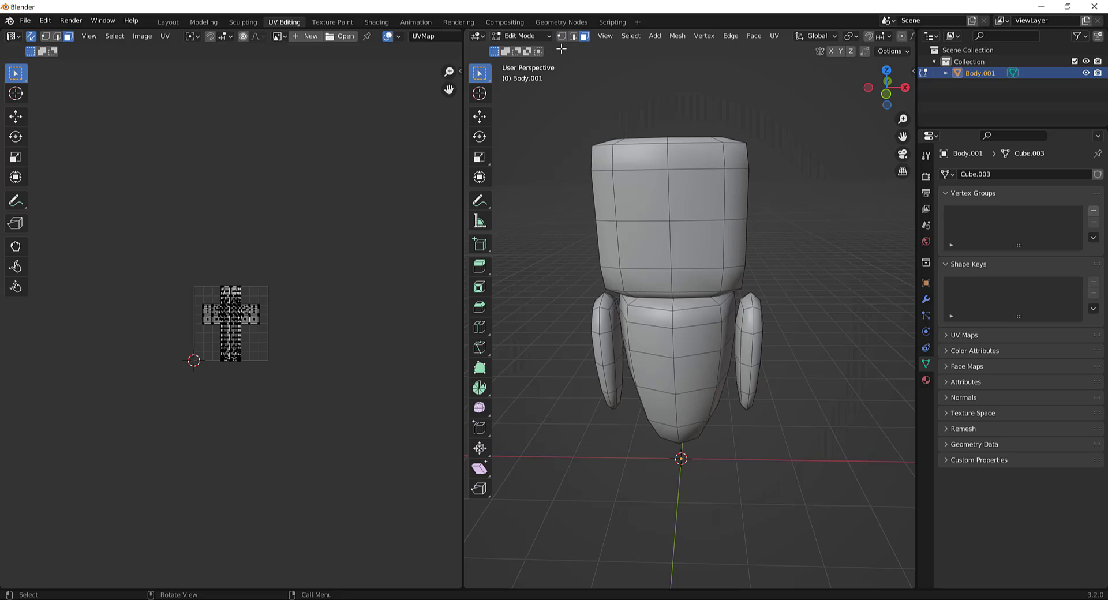
key("1")
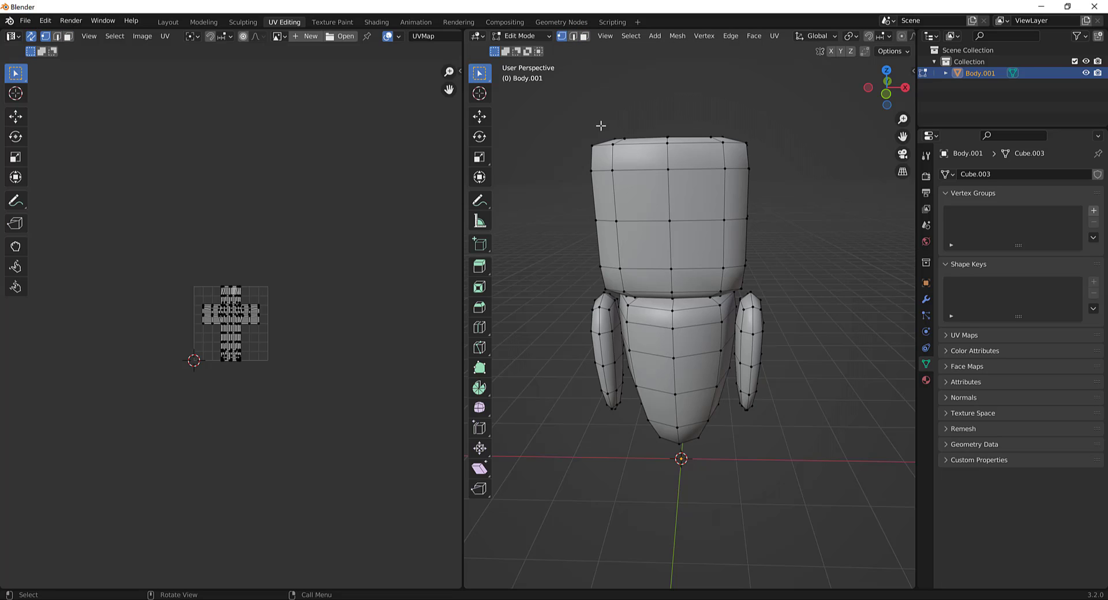
key("3")
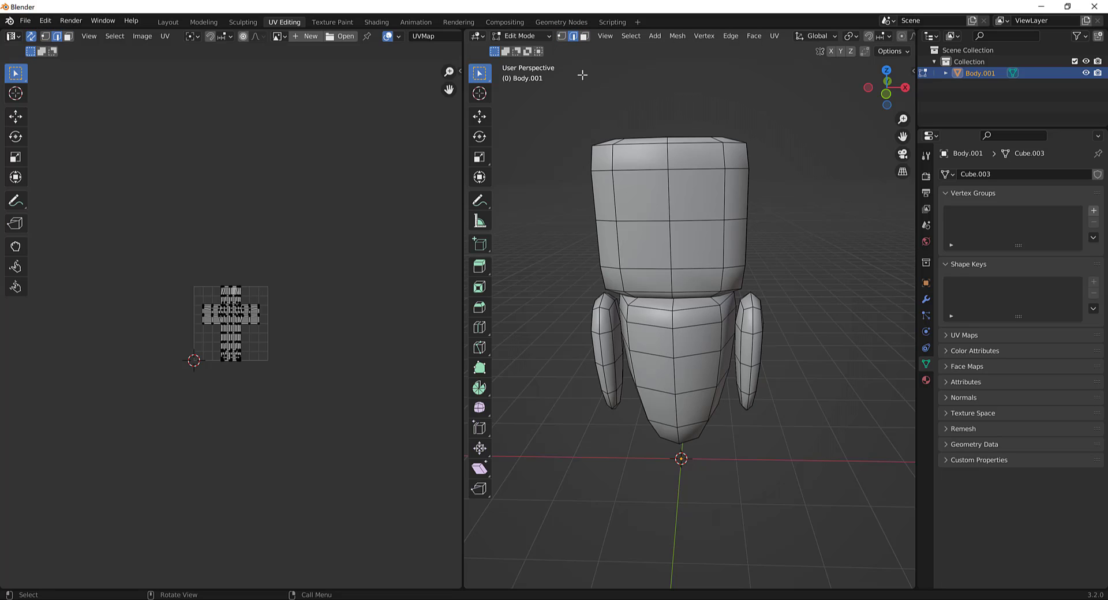
middle_click_drag(786, 244, 774, 252)
key("a")
mouse_move(815, 208)
middle_mouse_down()
mouse_move(814, 227)
mouse_move(725, 257)
mouse_move(591, 237)
mouse_move(638, 175)
mouse_move(767, 203)
mouse_move(813, 225)
middle_mouse_up()
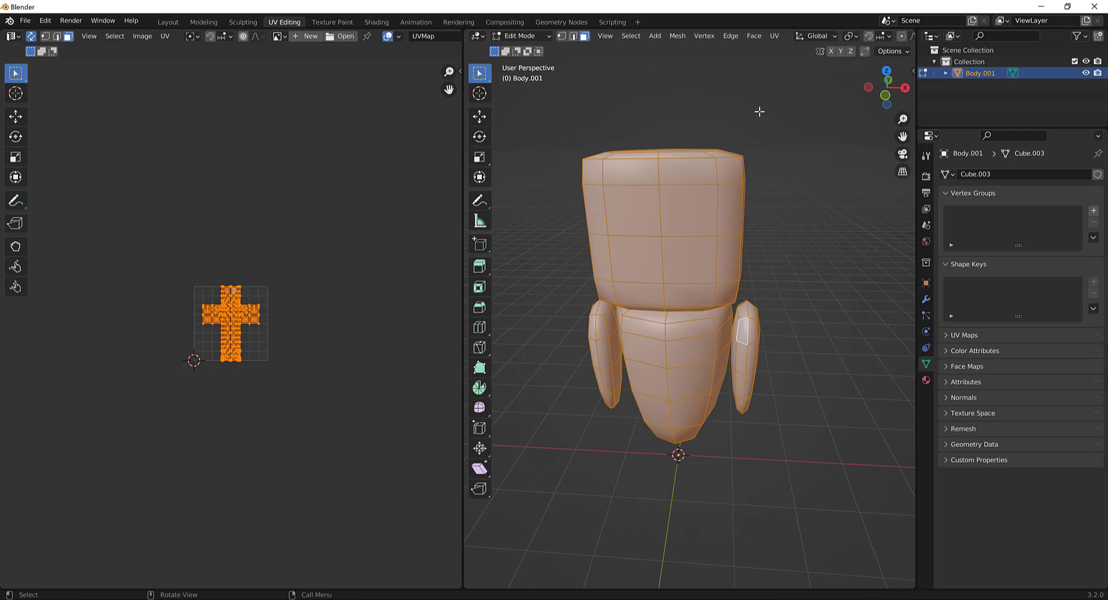
Step: Try selecting individual faces on the front of the character's head
left_click(694, 166)
left_click(693, 221)
left_click(696, 265)
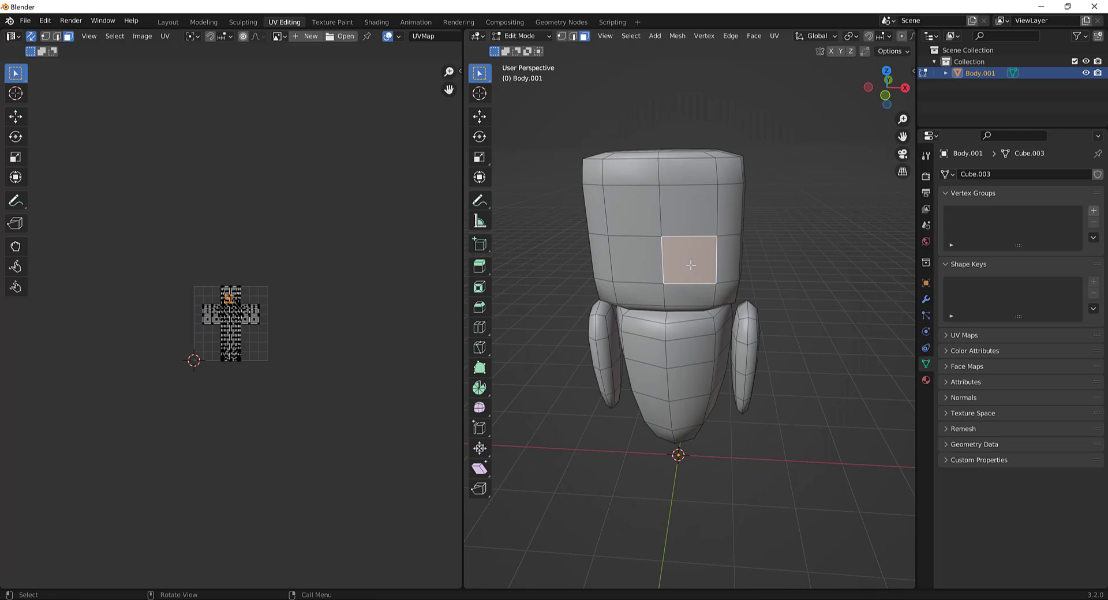
left_click(635, 261)
left_click(639, 223)
Step: Unwrap all faces of the character with Smart UV Project at a 66° angle limit and 0.000 island margin, and clear the selection
key("a")
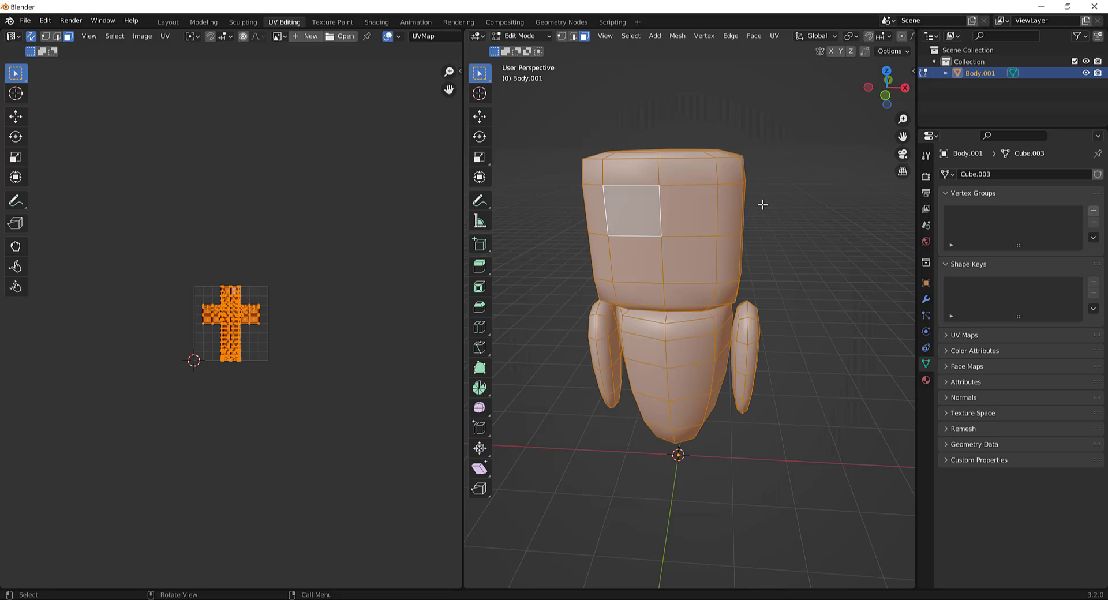
left_click(776, 37)
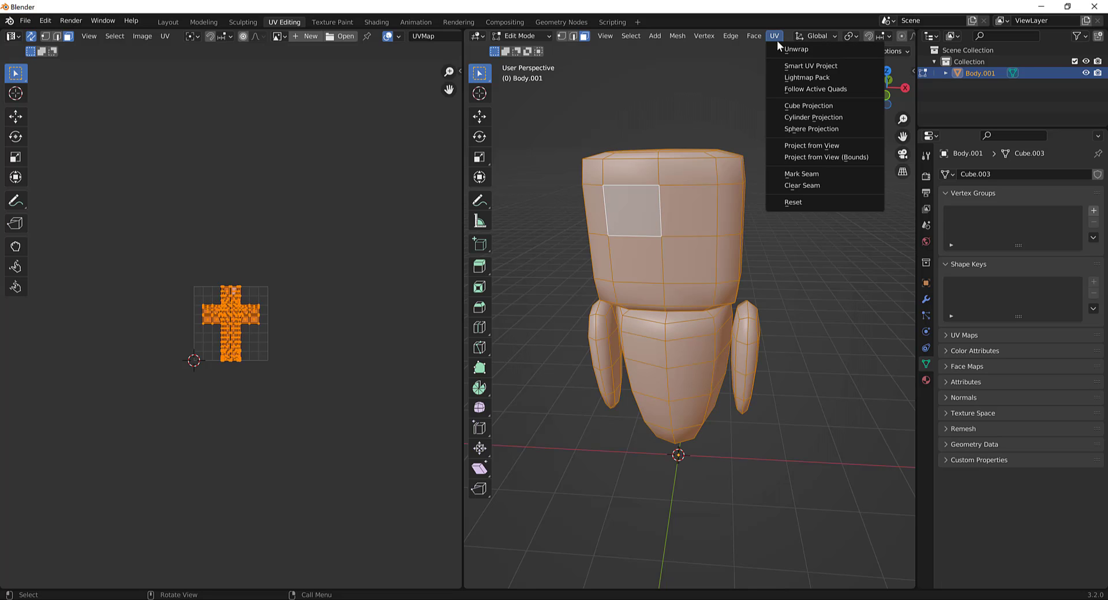
left_click(833, 65)
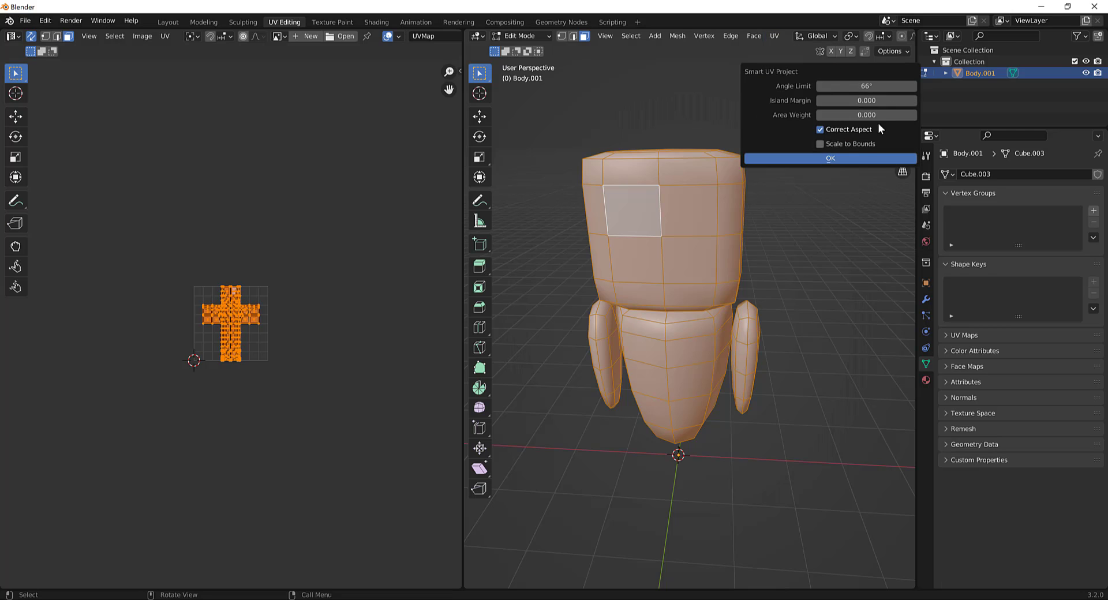
left_click(837, 160)
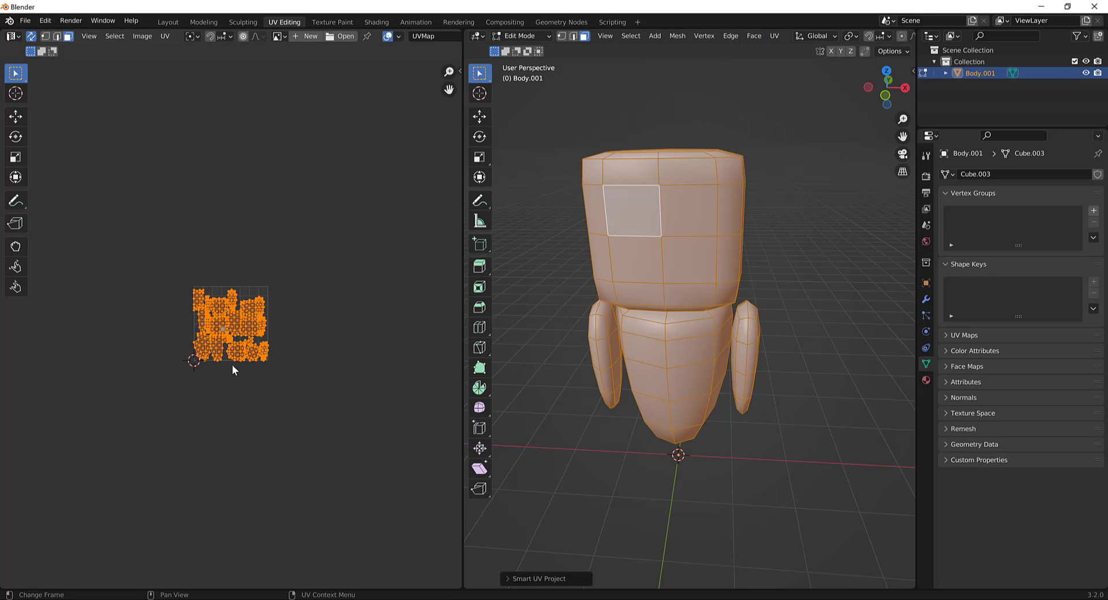
scroll(232, 365, "up", 5)
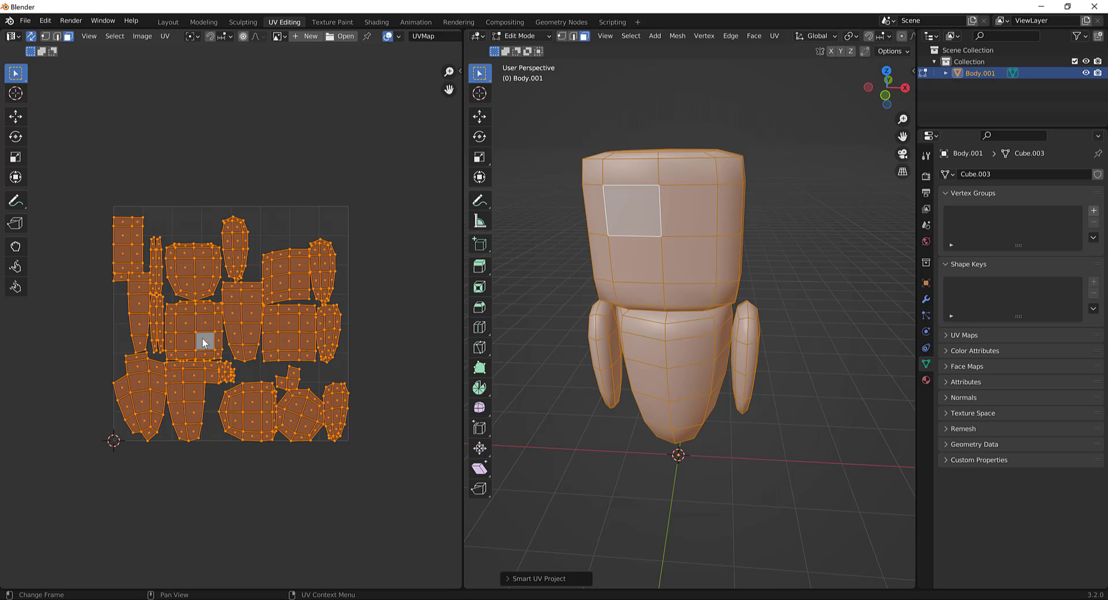
key("alt+a")
middle_click_drag(816, 208, 769, 276)
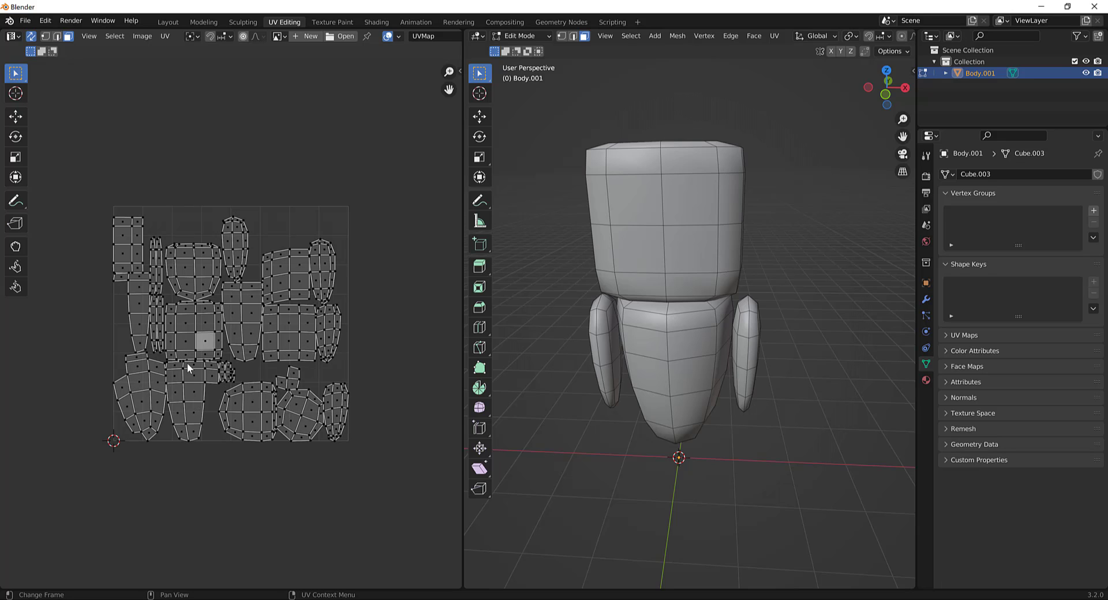
scroll(187, 359, "up", 2)
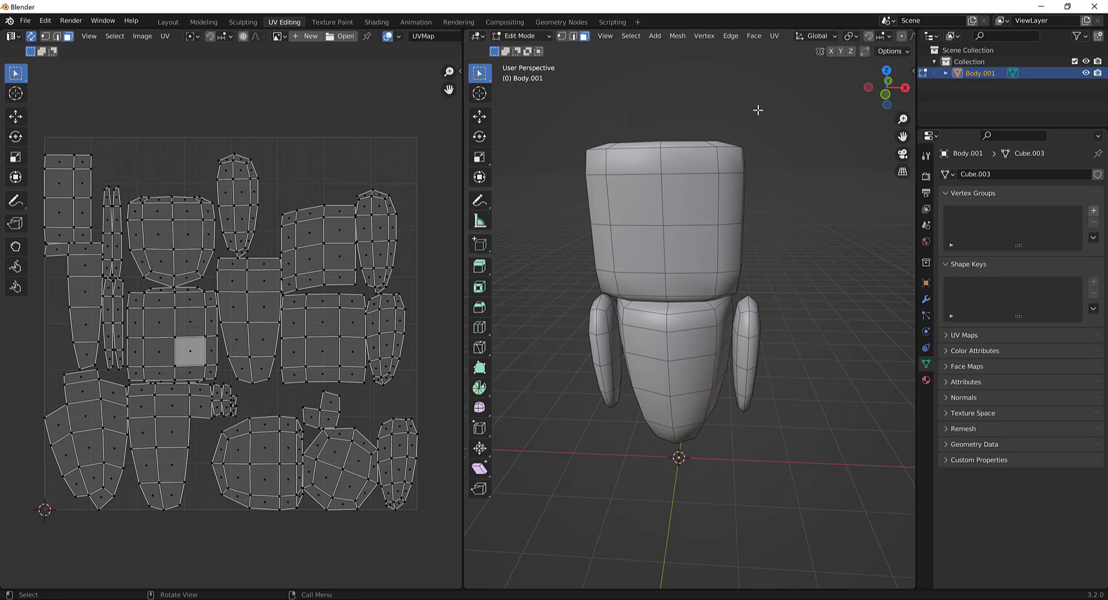
Step: Open the joined character in the Texture Paint workspace and frame it from the front
left_click(327, 21)
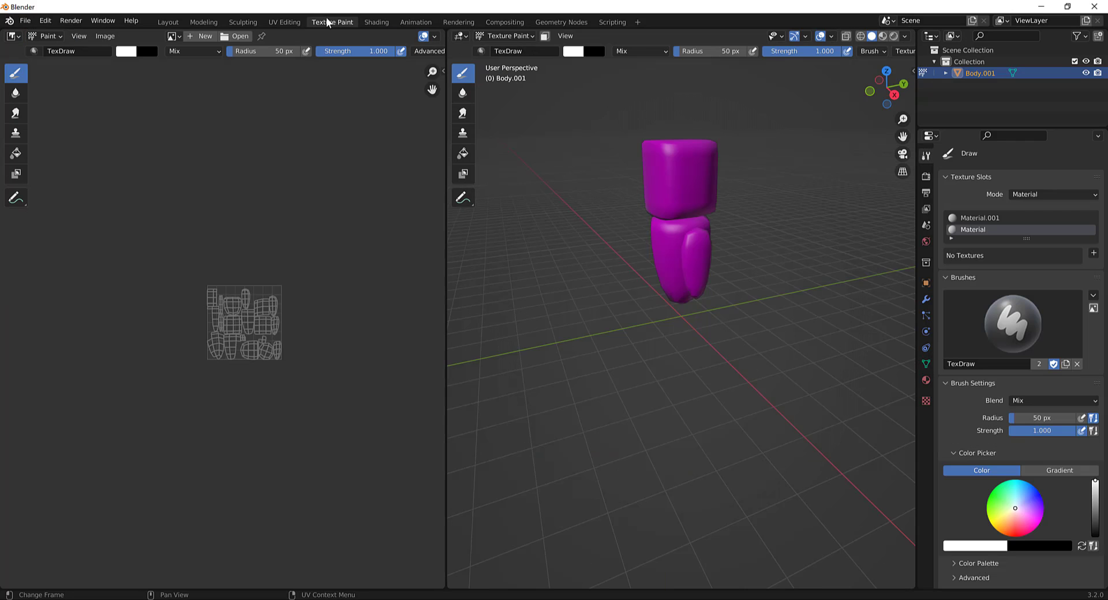
middle_click_drag(633, 200, 685, 177)
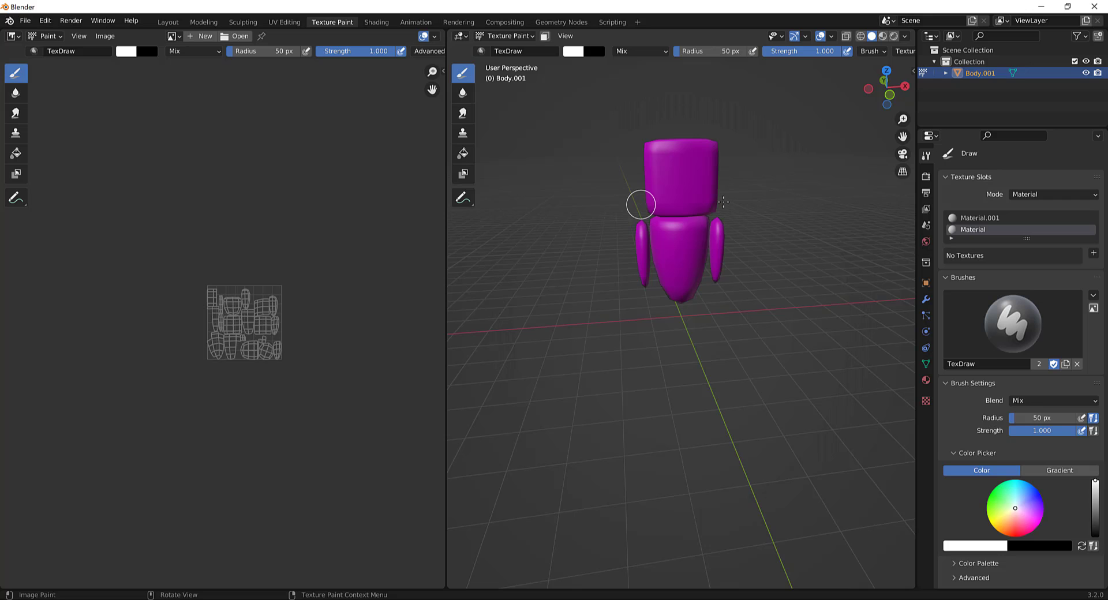
scroll(680, 193, "up", 2)
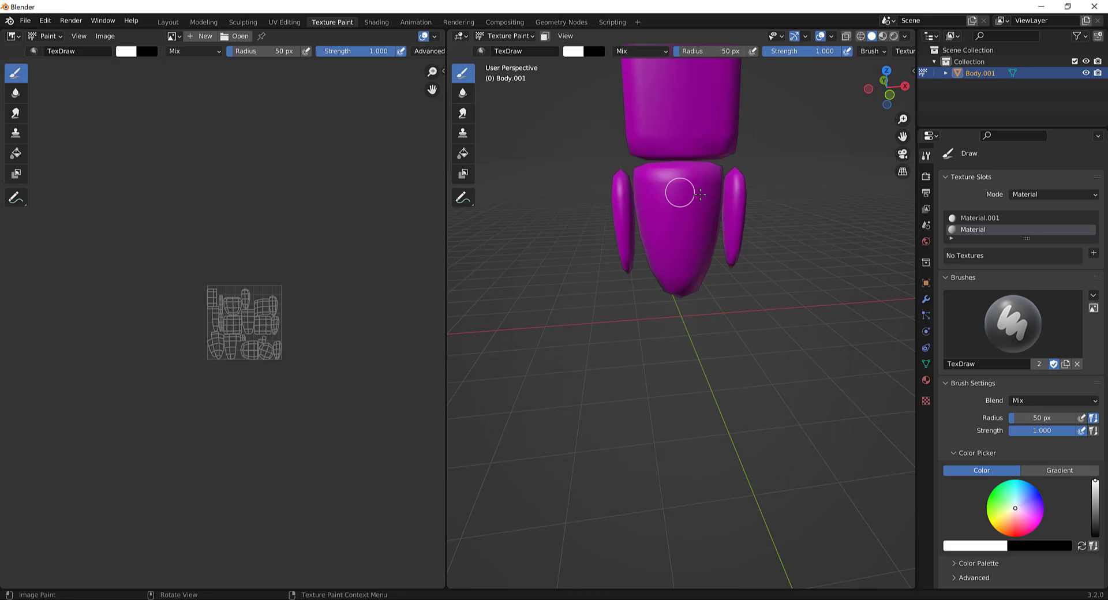
mouse_move(771, 210)
middle_mouse_down("alt")
mouse_move(744, 270)
mouse_move(778, 191)
middle_mouse_up("alt")
middle_click_drag(778, 190, 828, 233, "shift")
scroll(767, 322, "up", 4)
scroll(786, 285, "down", 3)
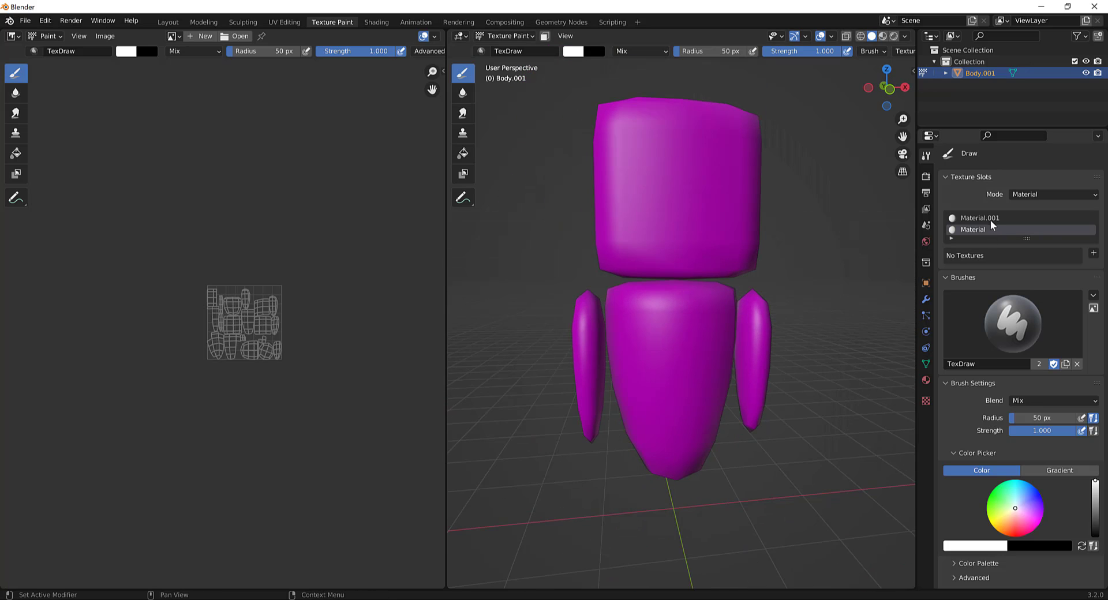
Step: Make Material.001 the active material in the character's texture slots
left_click(990, 219)
left_click(990, 228)
mouse_move(995, 416)
middle_mouse_down()
mouse_move(995, 393)
mouse_move(992, 418)
middle_mouse_up()
left_click(989, 219)
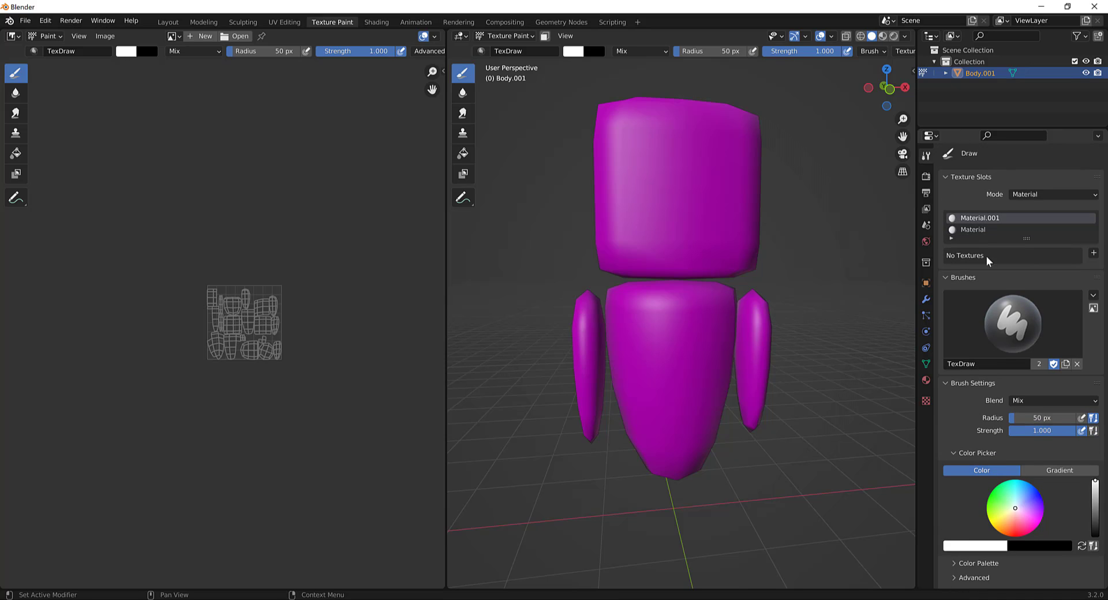
middle_click_drag(893, 267, 865, 268)
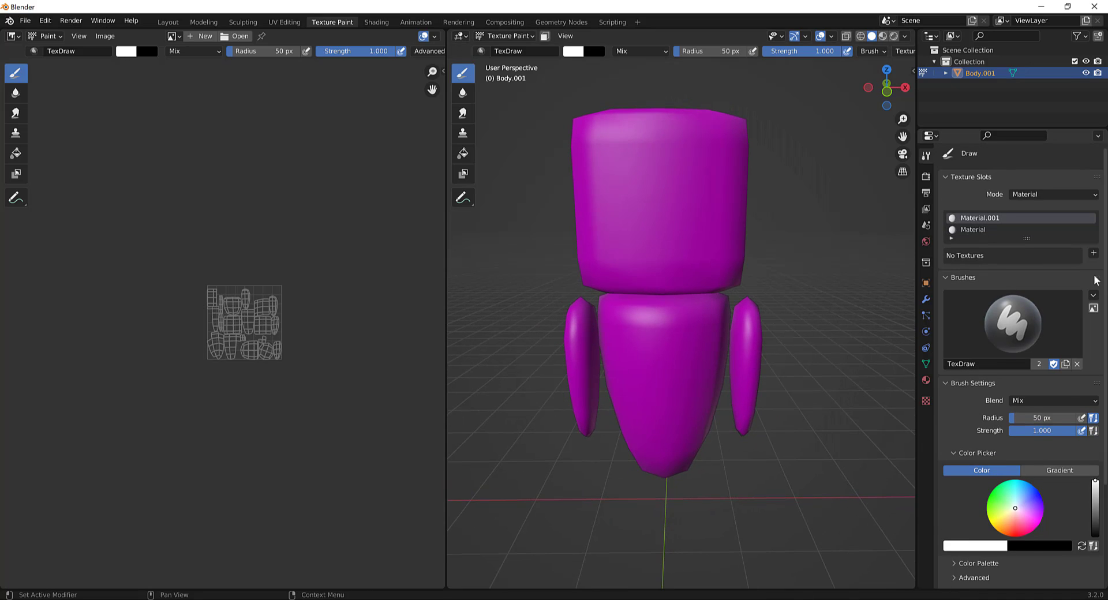
left_click(1094, 253)
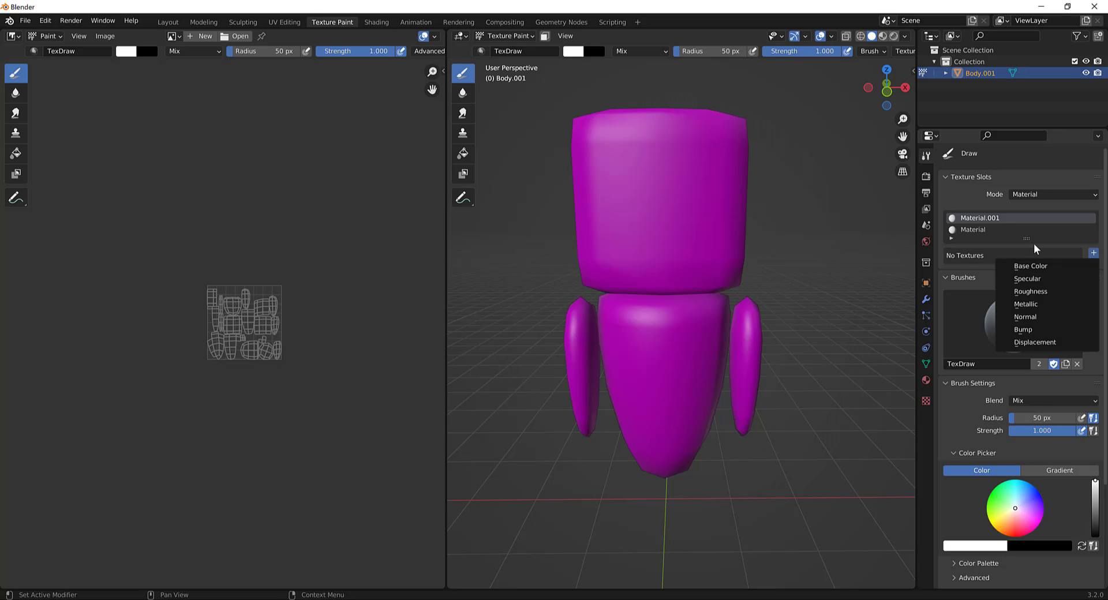
left_click(984, 229)
left_click(982, 224)
right_click(994, 223)
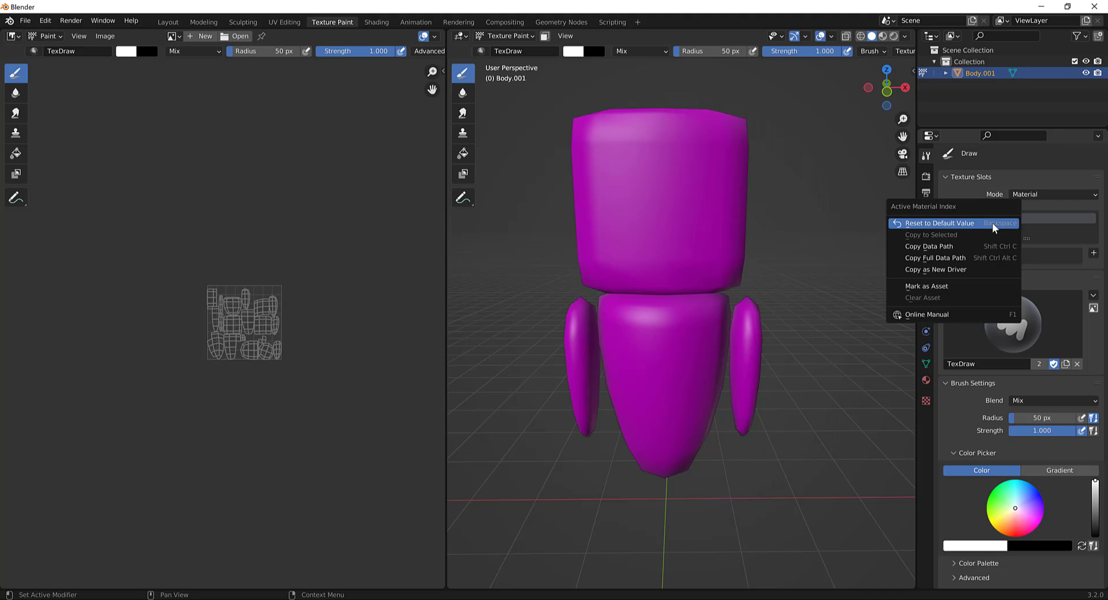
left_click(1044, 230)
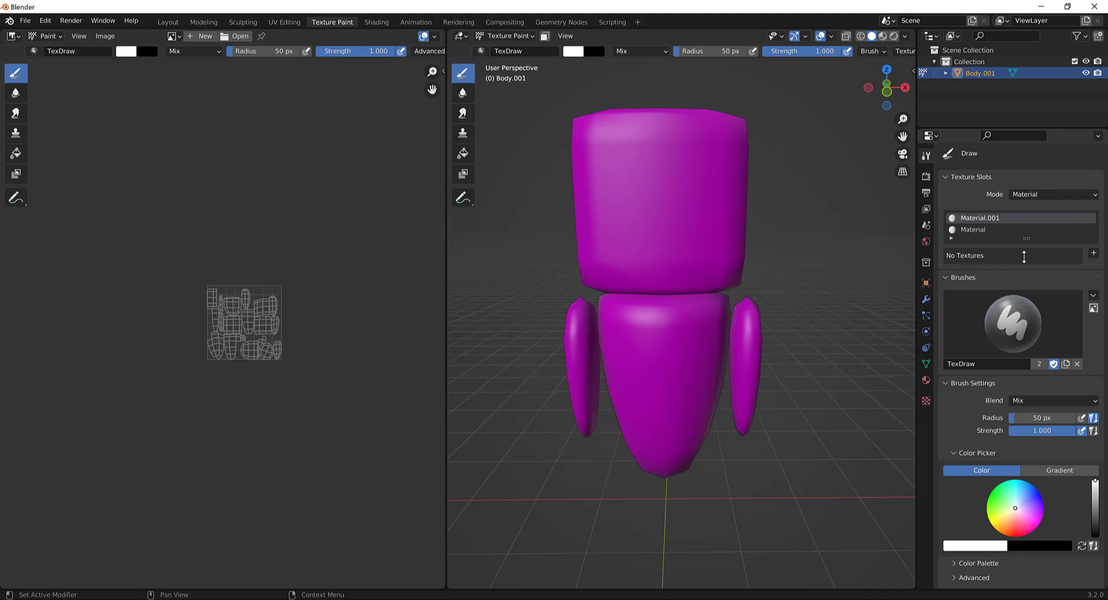
Step: Enlarge the material list in the texture slots and switch the character to Object Mode
left_click_drag(1025, 256, 1025, 300)
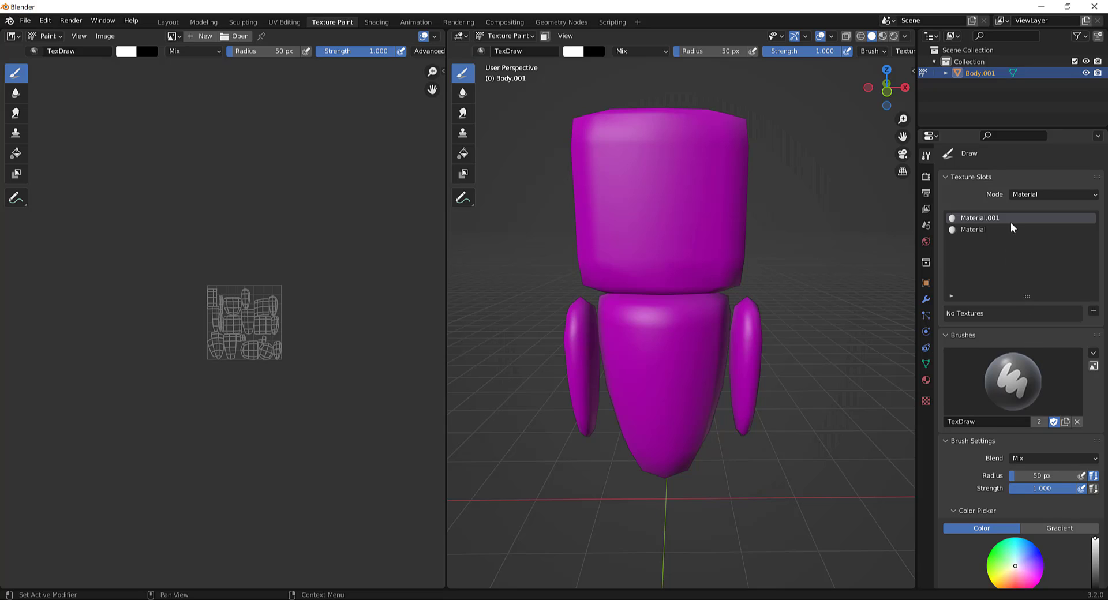
scroll(1014, 248, "down", 2)
scroll(1015, 249, "up", 2)
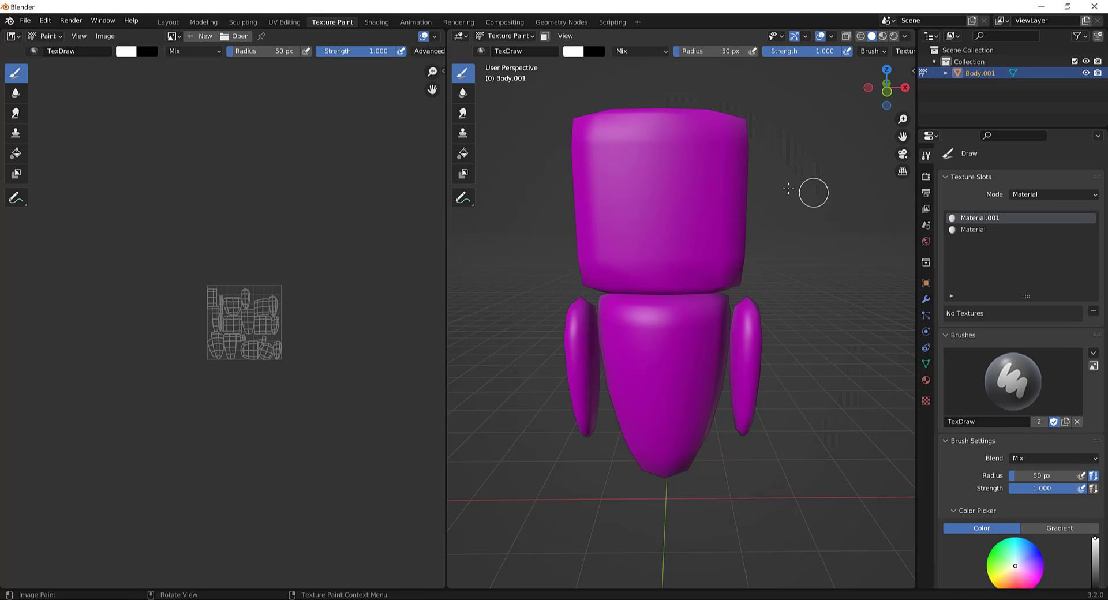
key("ctrl+Tab")
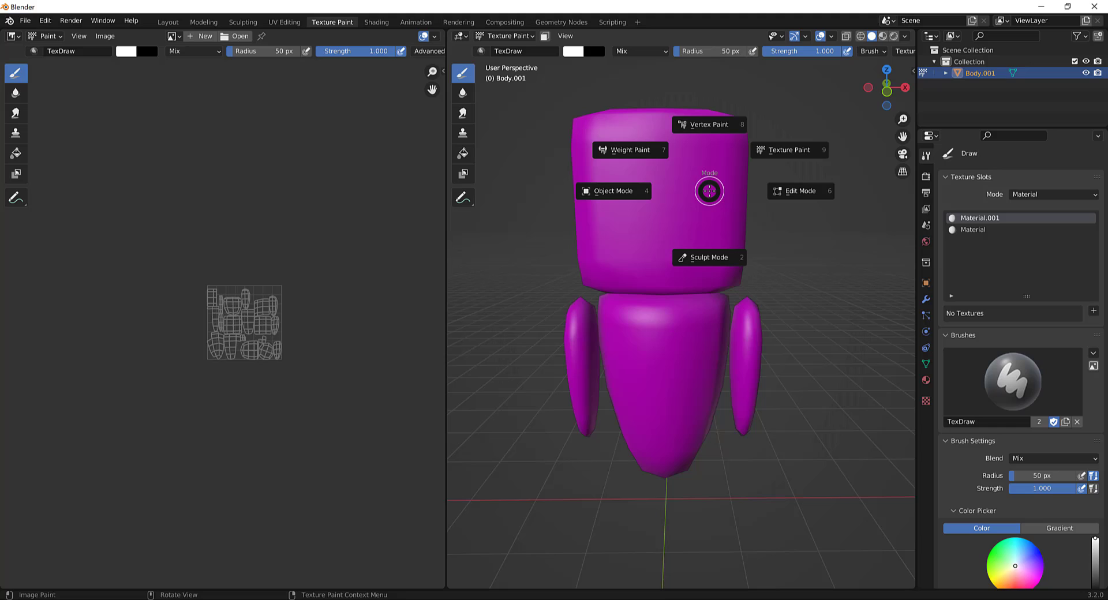
left_click(614, 192)
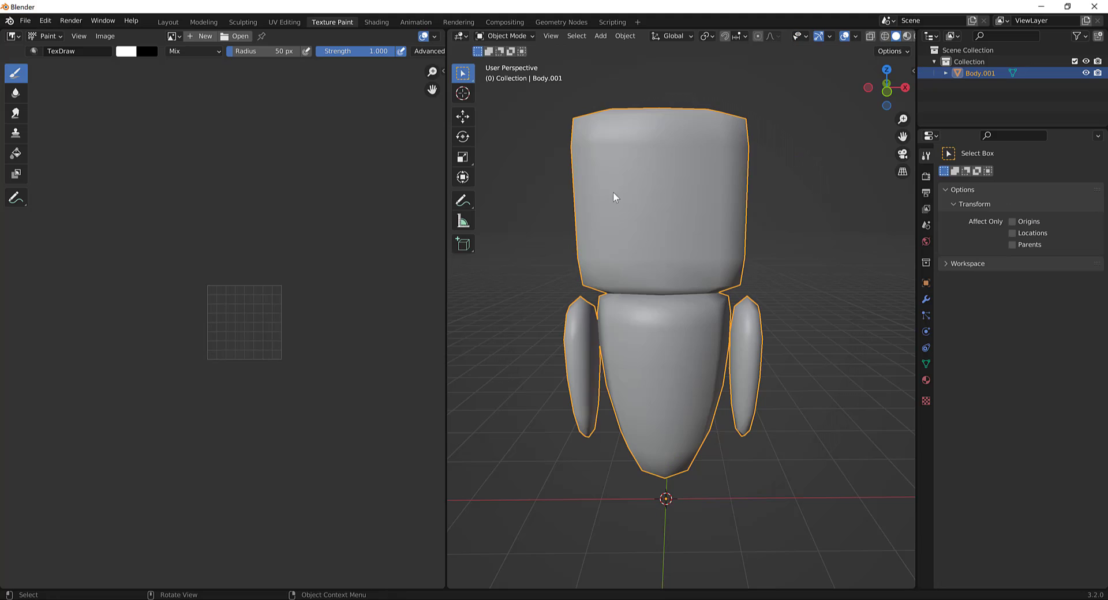
Step: Remove the Material.001 slot from the joined character's materials
left_click(926, 380)
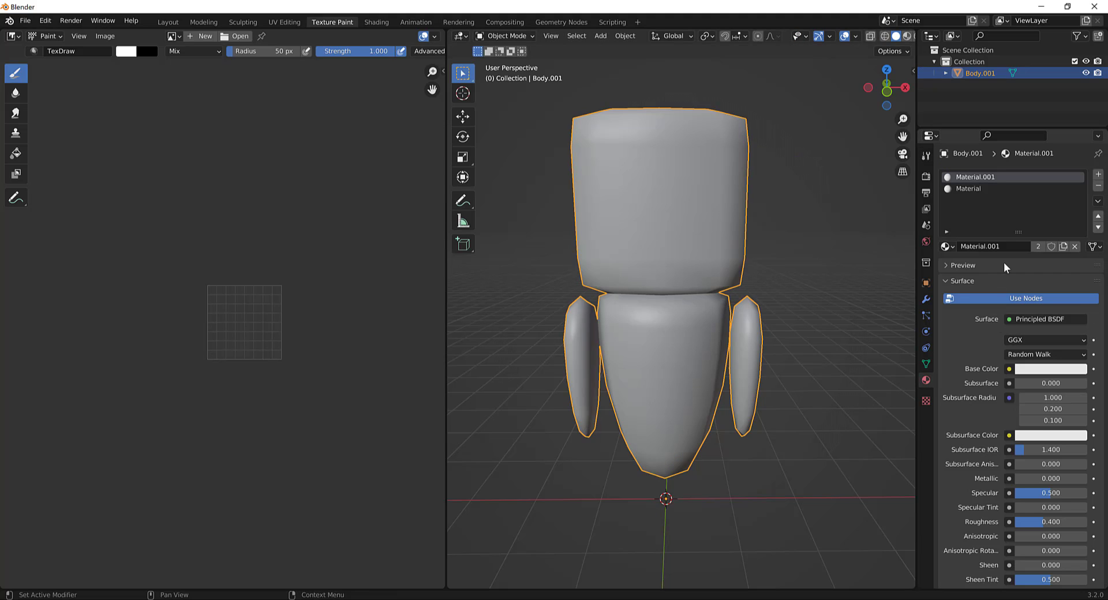
left_click(960, 188)
left_click(982, 177)
left_click(1099, 186)
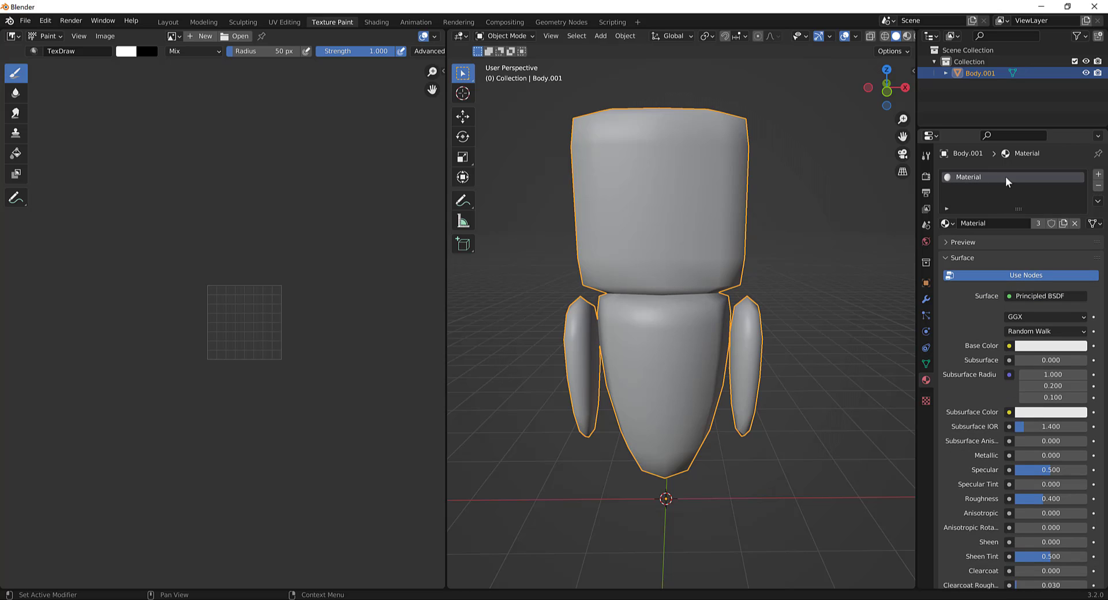
Step: Rename the character's remaining material as Robot_MTRL
mouse_move(774, 262)
middle_mouse_down()
mouse_move(727, 271)
mouse_move(767, 254)
middle_mouse_up()
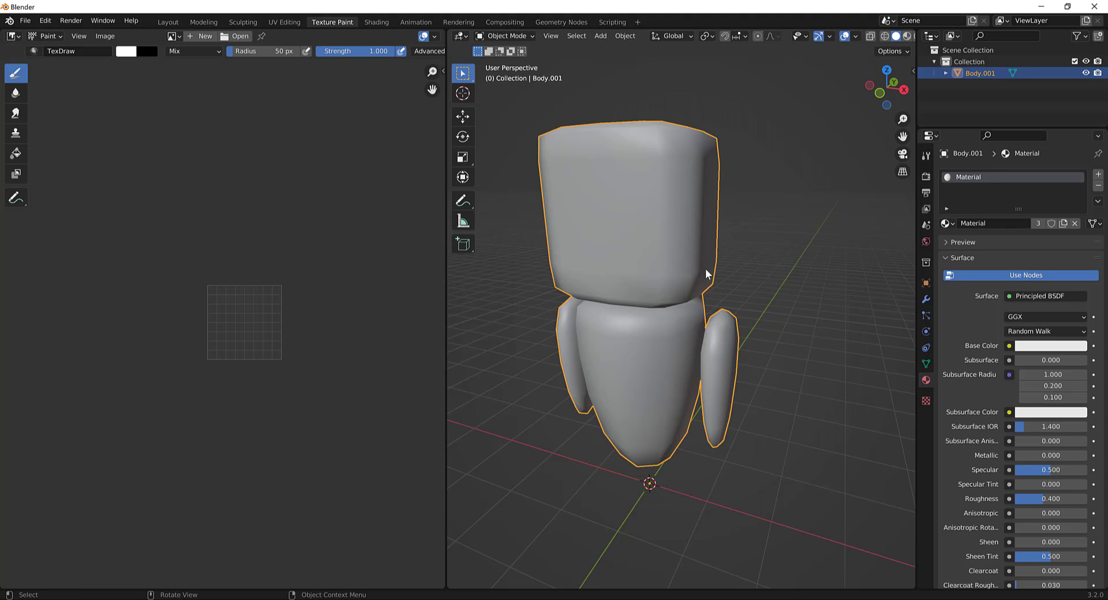
middle_click_drag(705, 268, 657, 241)
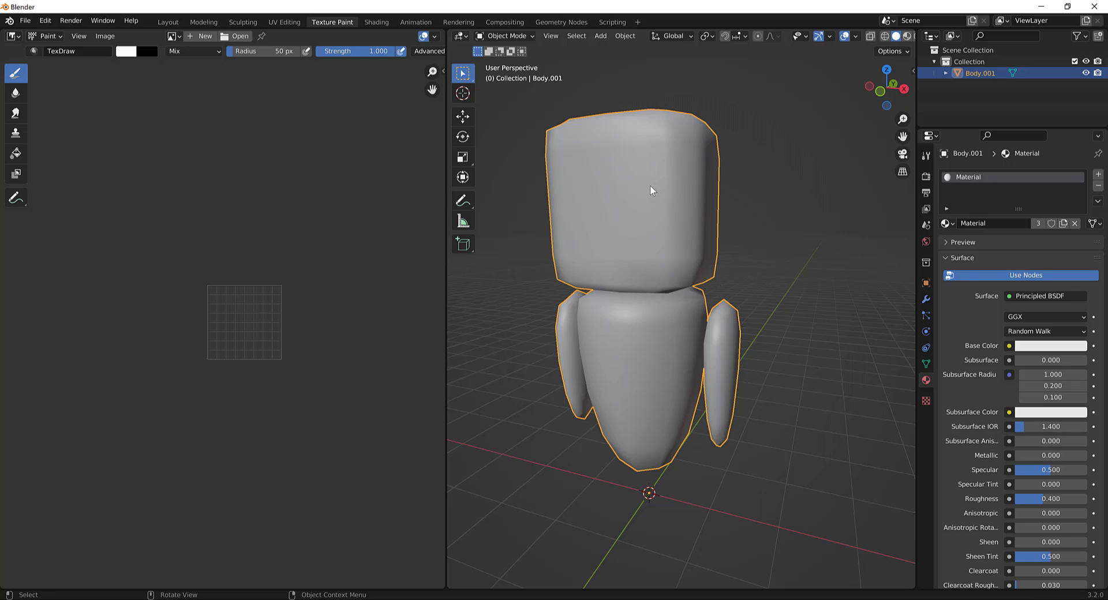
middle_click_drag(734, 211, 767, 225)
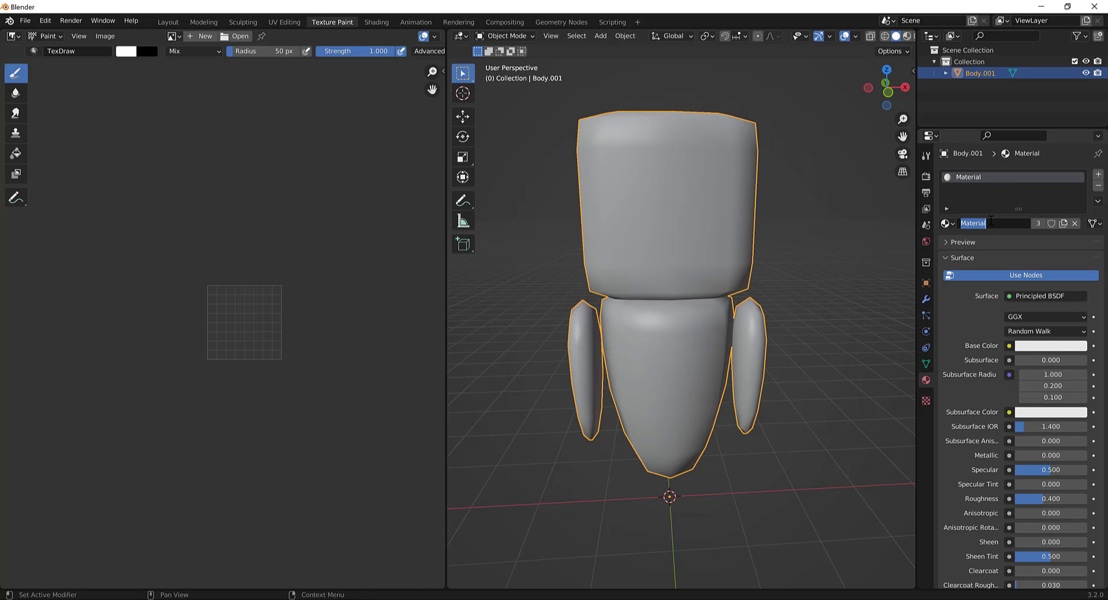
type("Robot ")
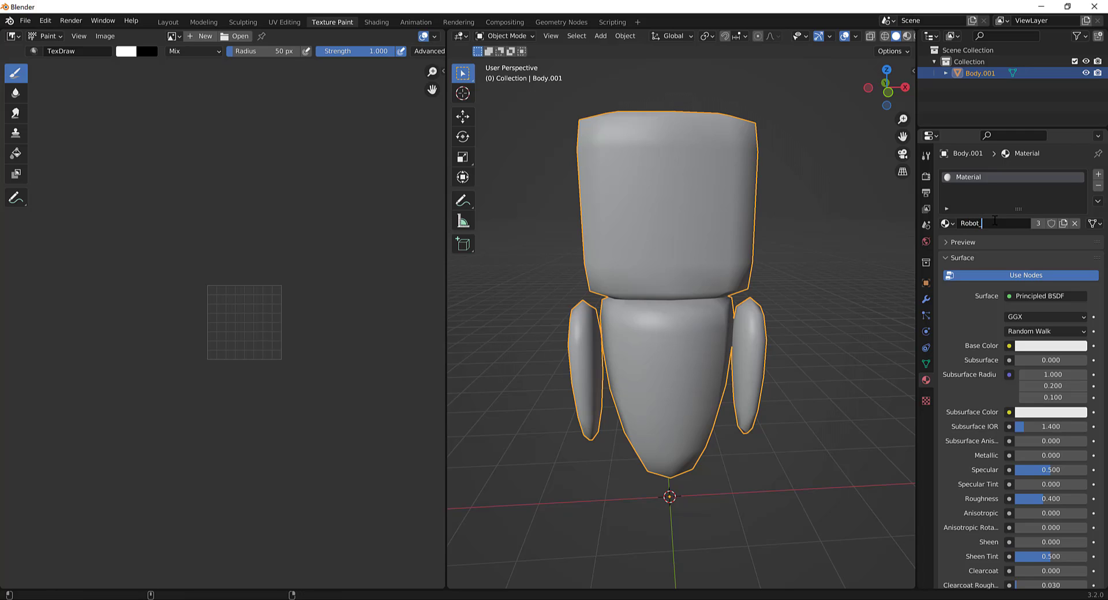
type("MTRl")
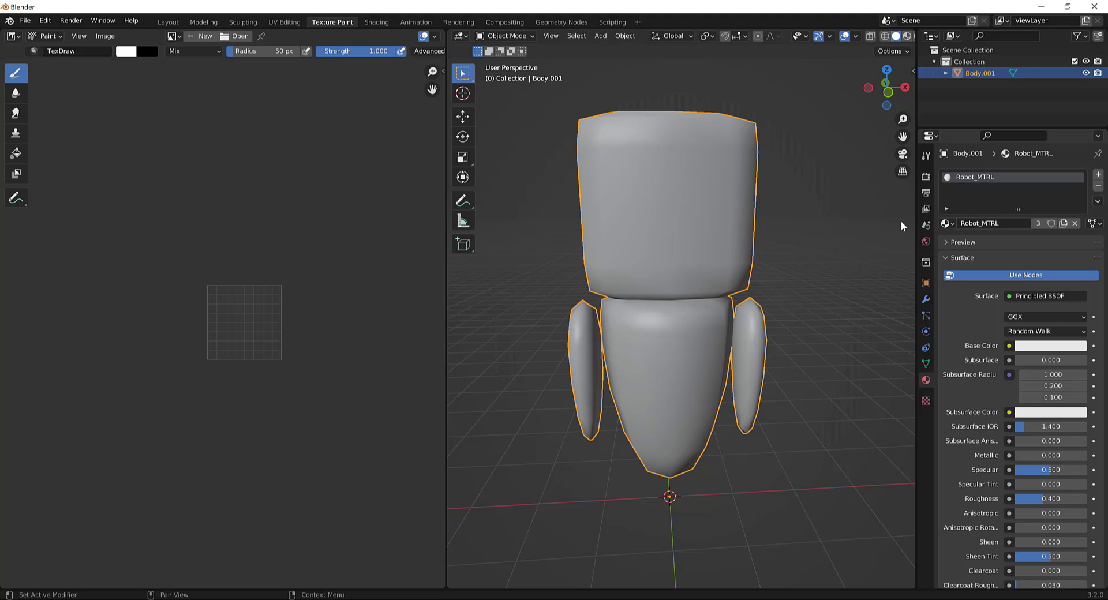
Step: Switch the character from Object Mode to Texture Paint mode
key("ctrl+Tab")
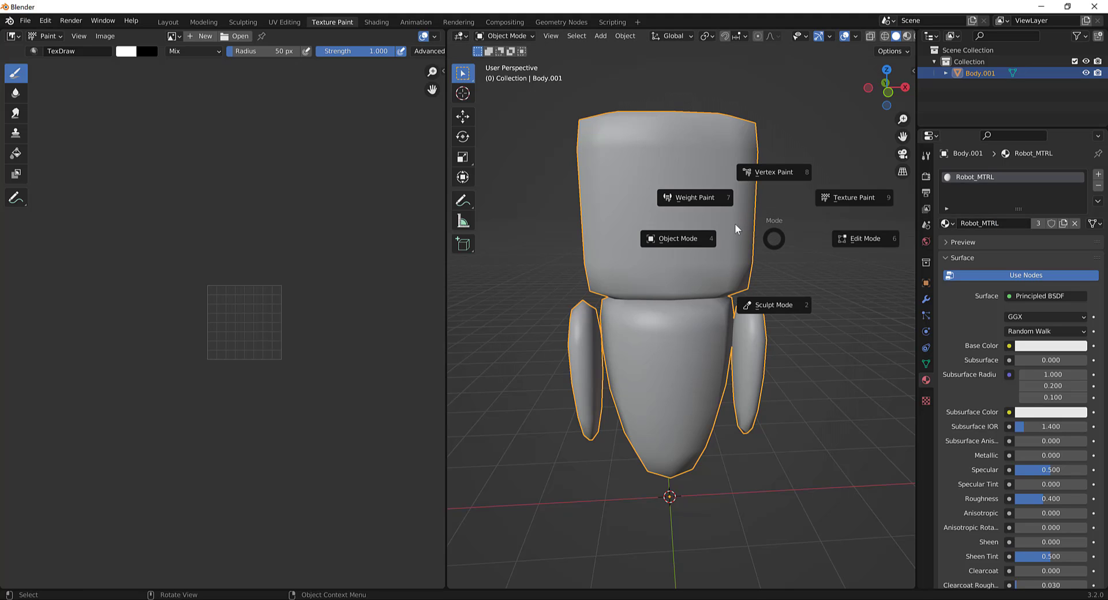
left_click(832, 203)
middle_click_drag(819, 303, 871, 279)
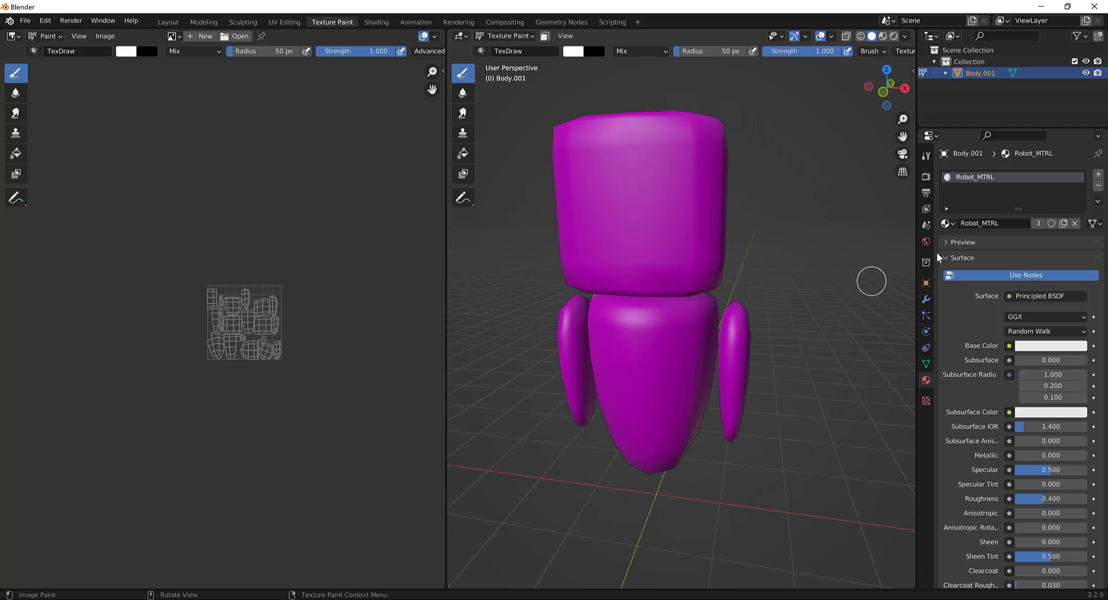
Step: Add a blank 1024 × 1024 px Base Color paint slot with alpha, named Robot_MTRL Base Color
left_click(926, 156)
left_click(1094, 216)
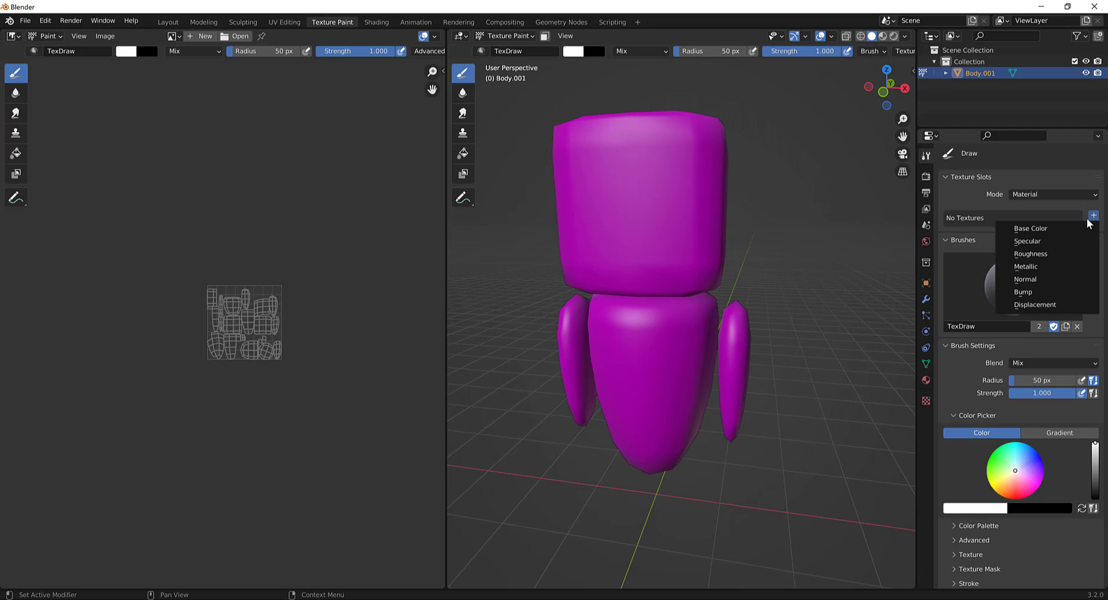
left_click(1072, 226)
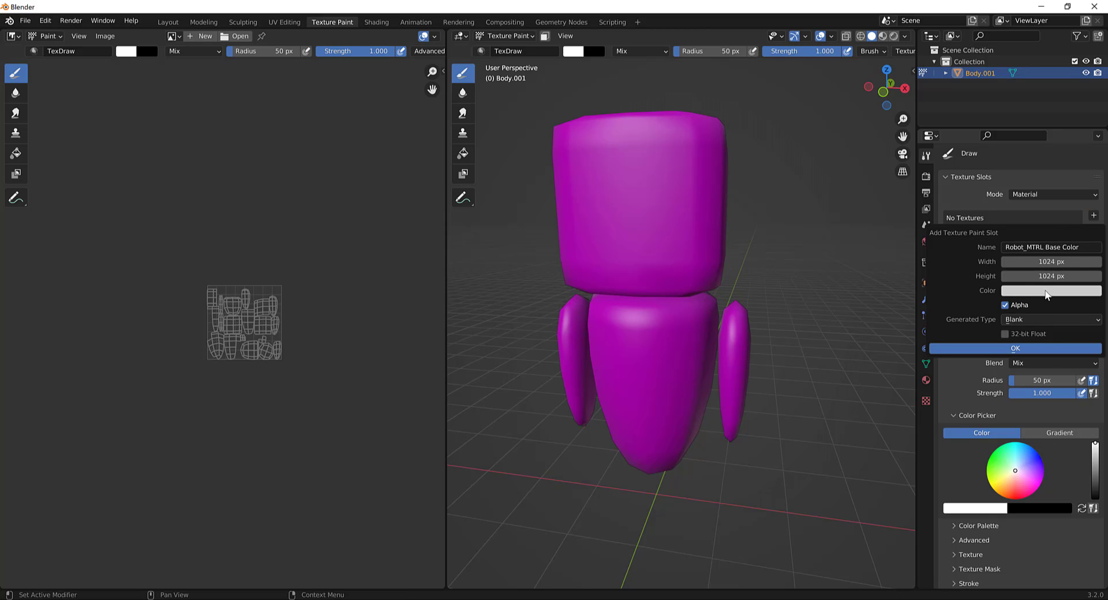
left_click(1027, 347)
middle_click_drag(822, 272, 805, 270)
scroll(968, 409, "down", 5)
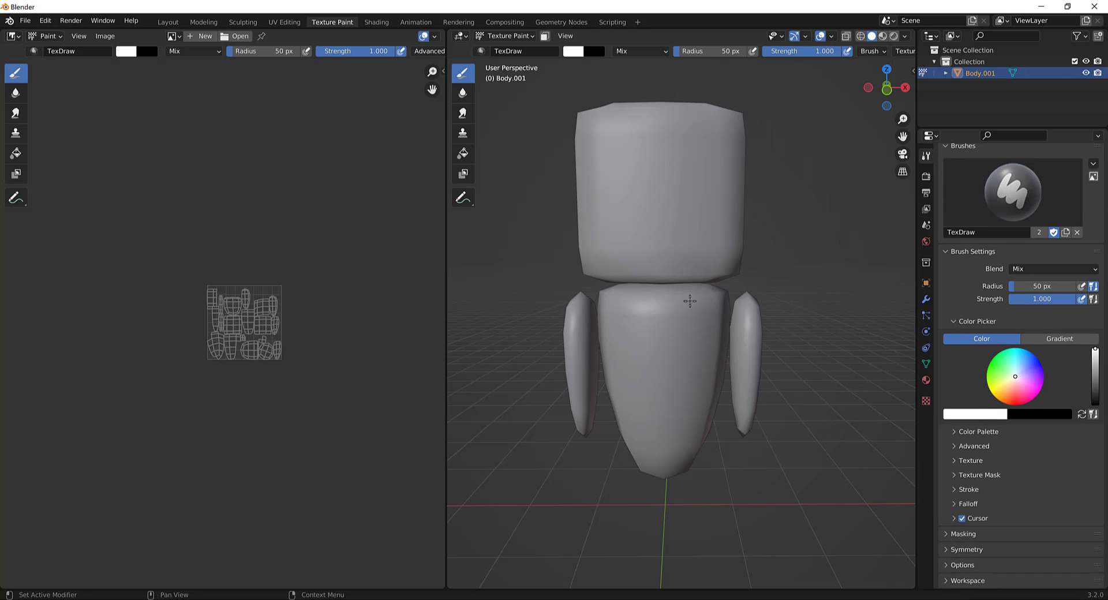
Step: Show the Robot_MTRL Base Color image behind the UV layout in the image editor and frame it
scroll(248, 312, "up", 4)
scroll(311, 180, "up", 3)
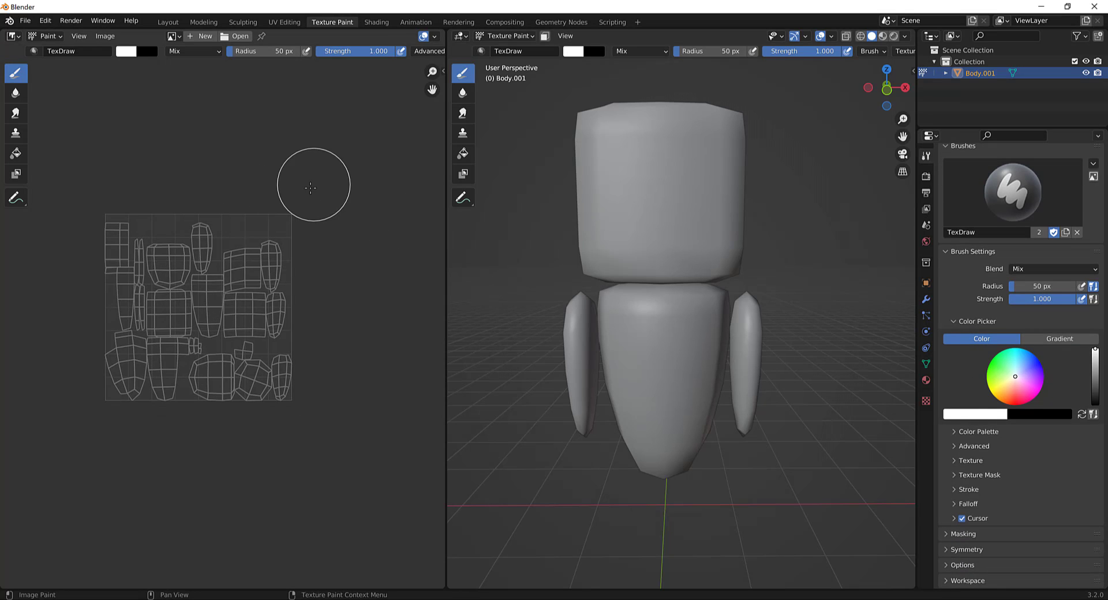
scroll(577, 283, "down", 2)
scroll(225, 242, "down", 4)
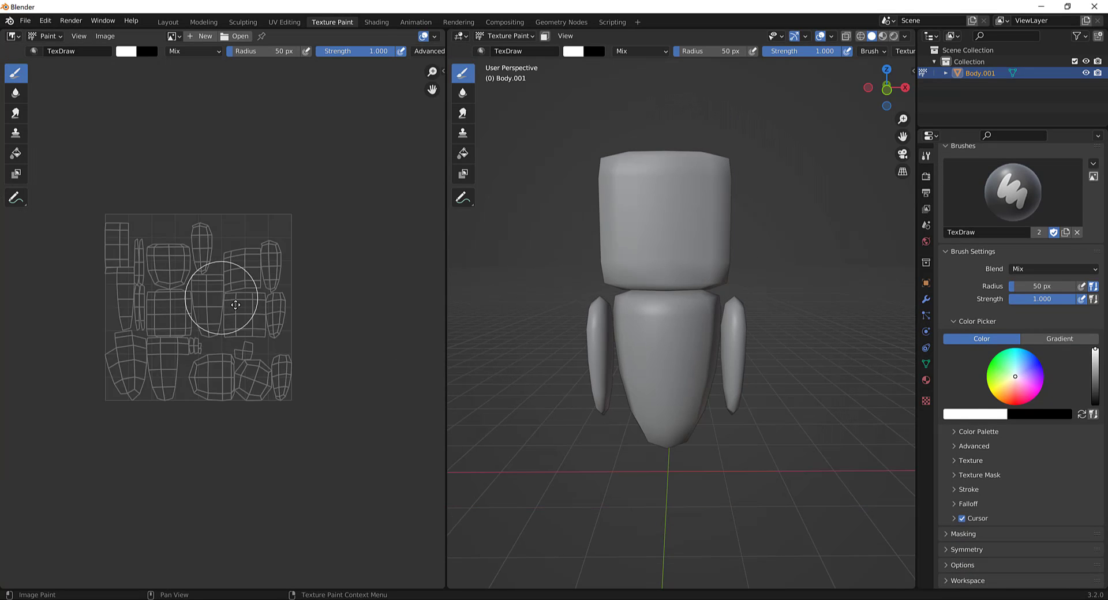
left_click(176, 36)
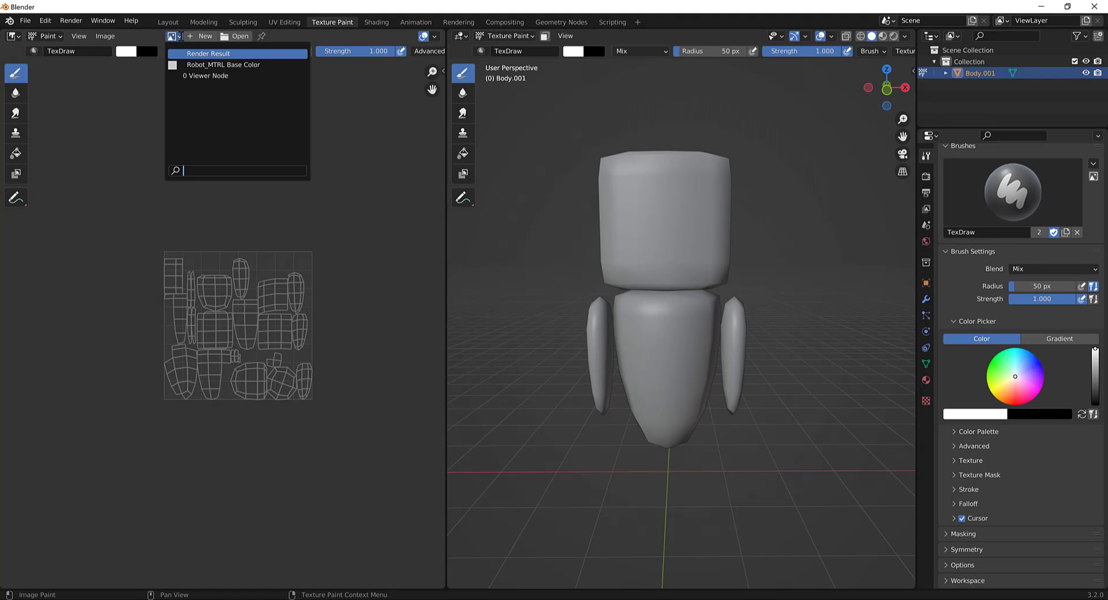
left_click(225, 64)
scroll(1002, 289, "up", 5)
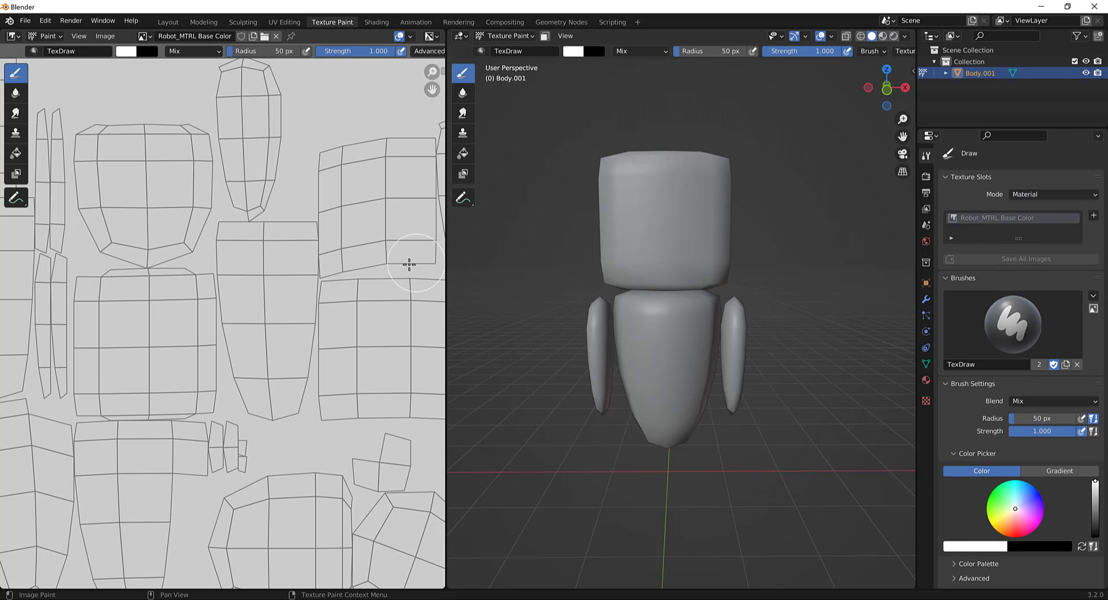
scroll(304, 306, "down", 5)
scroll(305, 306, "up", 2)
Step: Test the brush with a short white stroke on the front of the head and undo it
middle_click_drag(733, 312, 713, 263)
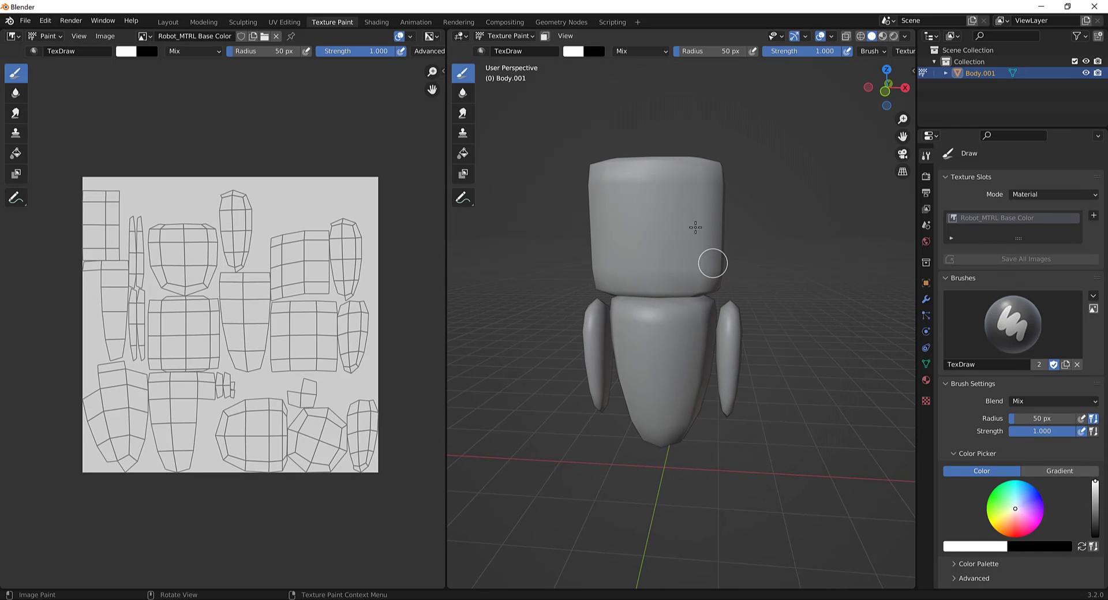
left_click_drag(681, 199, 693, 254)
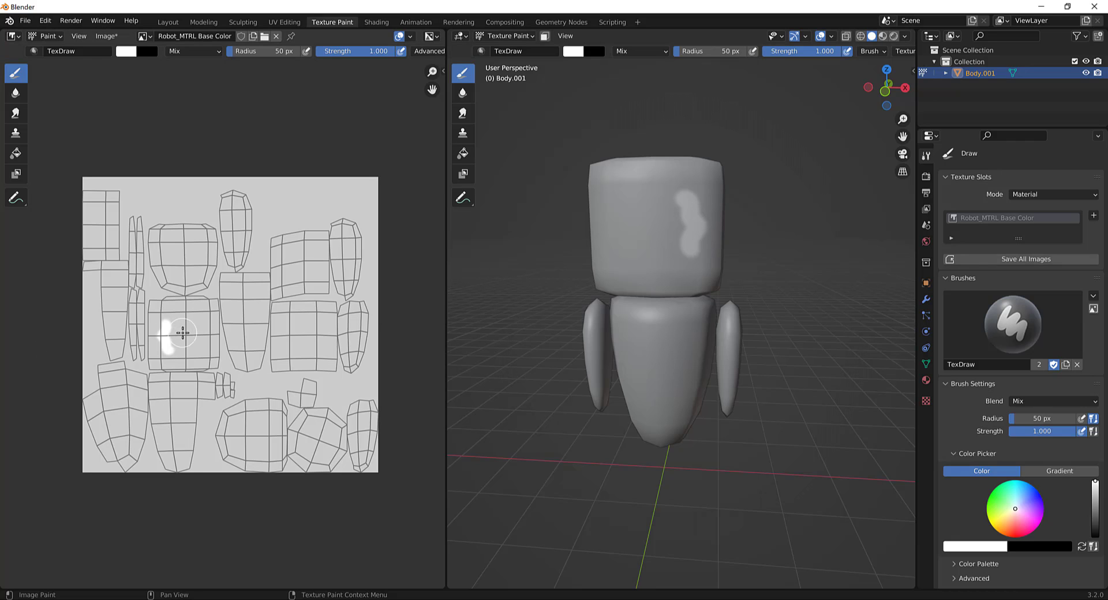
middle_click_drag(789, 241, 754, 247)
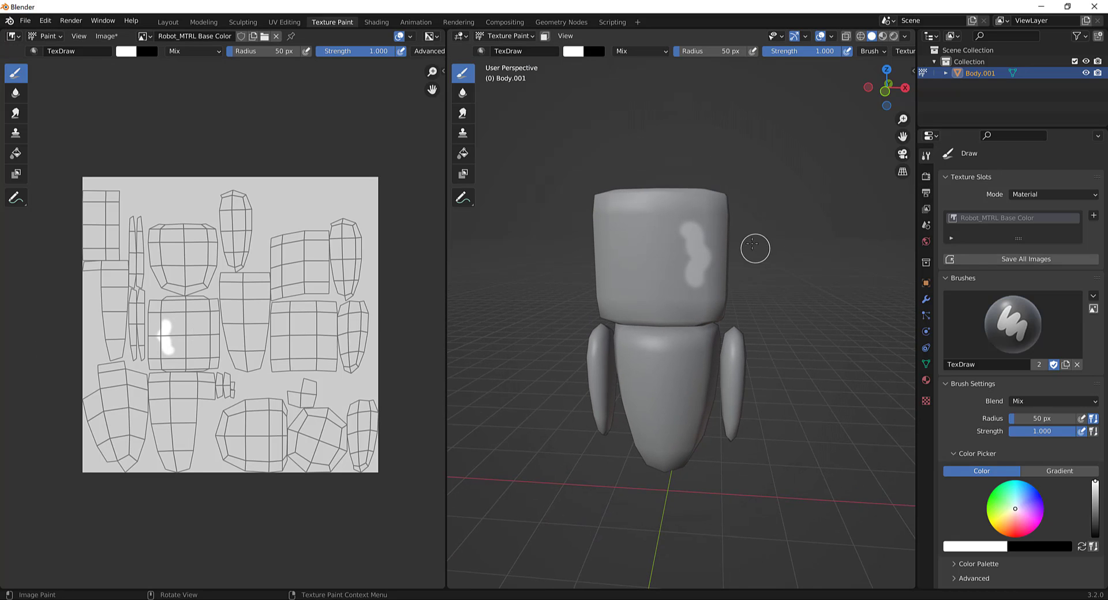
key("ctrl+z")
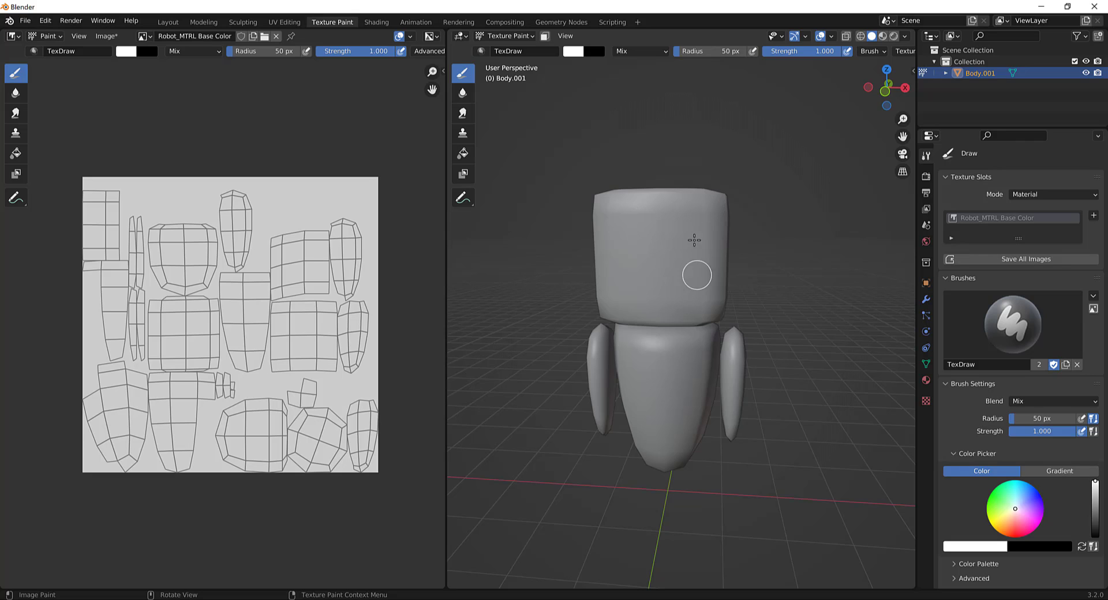
Step: Enable X-axis mirror symmetry for texture painting
scroll(1005, 282, "down", 5)
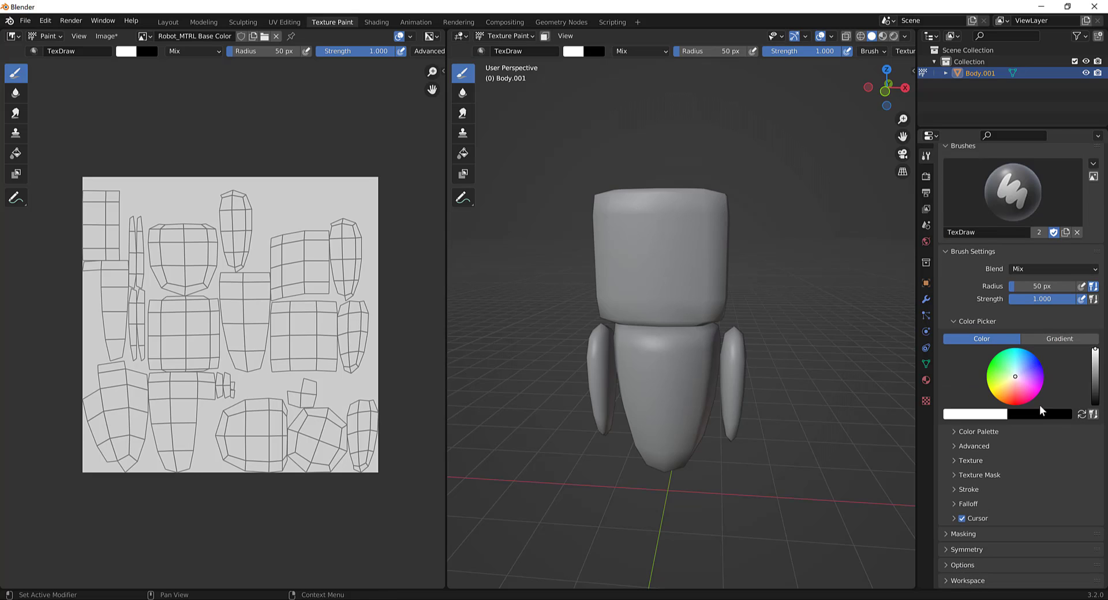
left_click(981, 553)
middle_click_drag(820, 347, 851, 314)
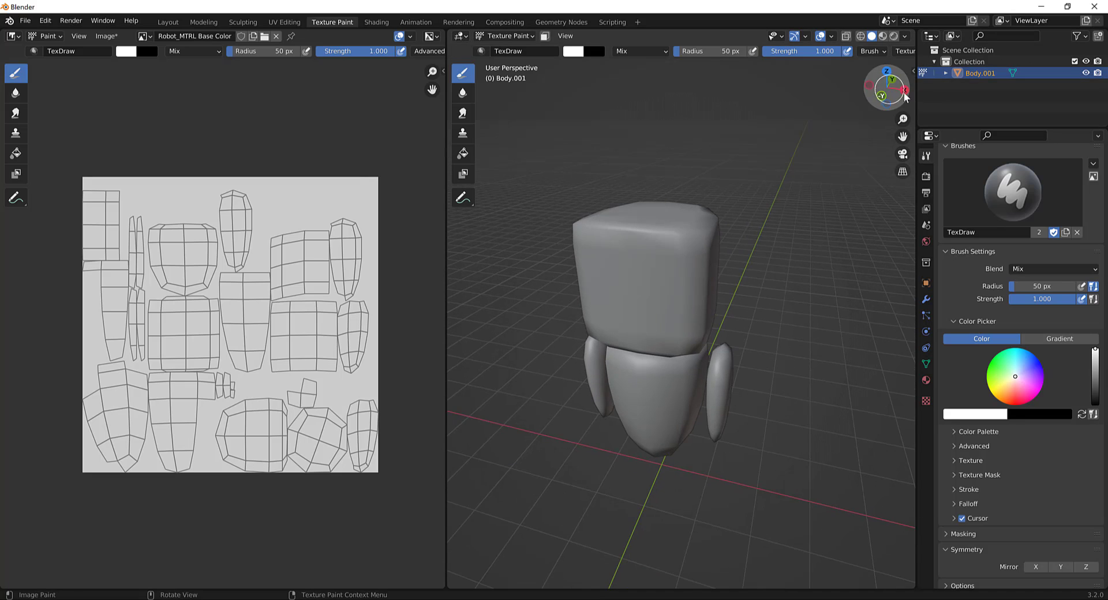
left_click(1037, 568)
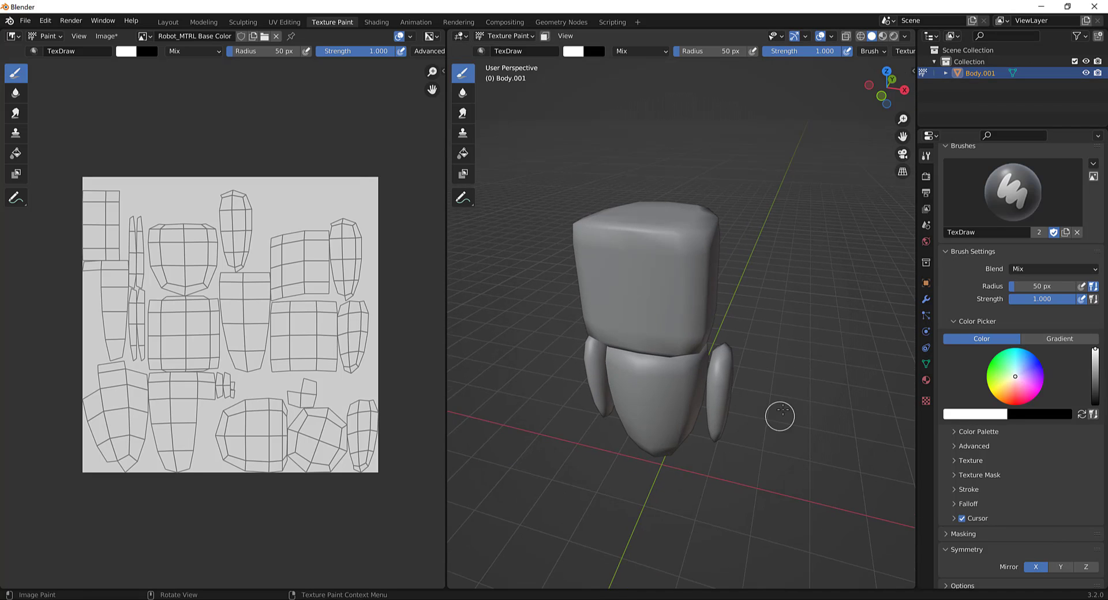
Step: Set the brush colour to black and paint a square face-screen outline on the front of the head
key("KP_1")
scroll(806, 353, "up", 3)
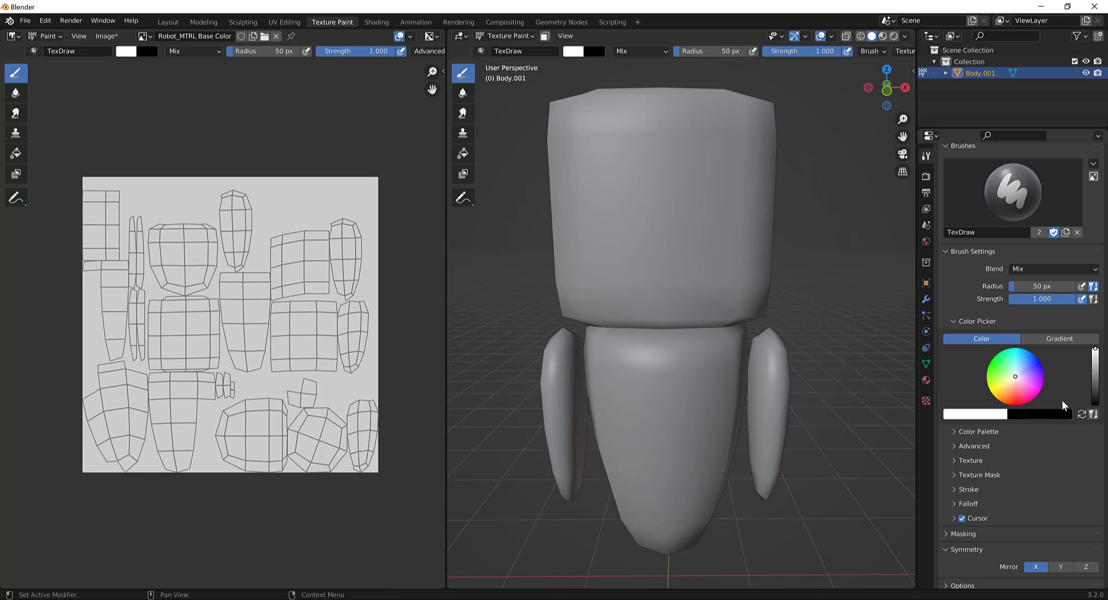
left_click_drag(1100, 381, 1096, 405)
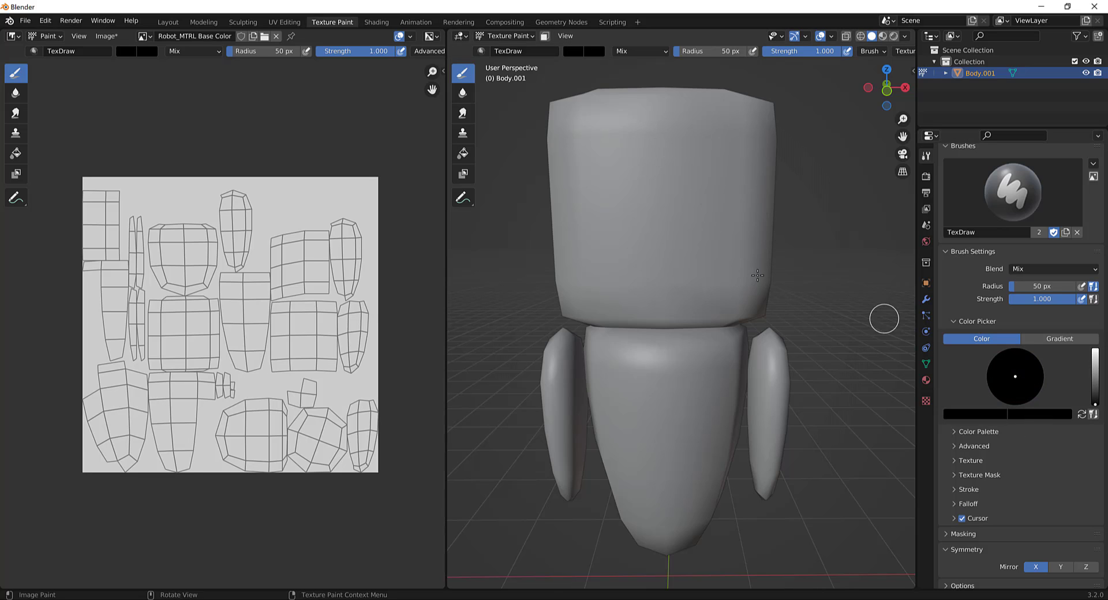
mouse_move(643, 130)
left_mouse_down()
mouse_move(733, 133)
mouse_move(746, 292)
mouse_move(664, 297)
mouse_move(663, 245)
mouse_move(661, 268)
mouse_move(676, 264)
mouse_move(684, 234)
left_mouse_up()
Step: Fill the inside of the face outline with black on the texture image, using a 20 px brush radius
scroll(165, 339, "up", 4)
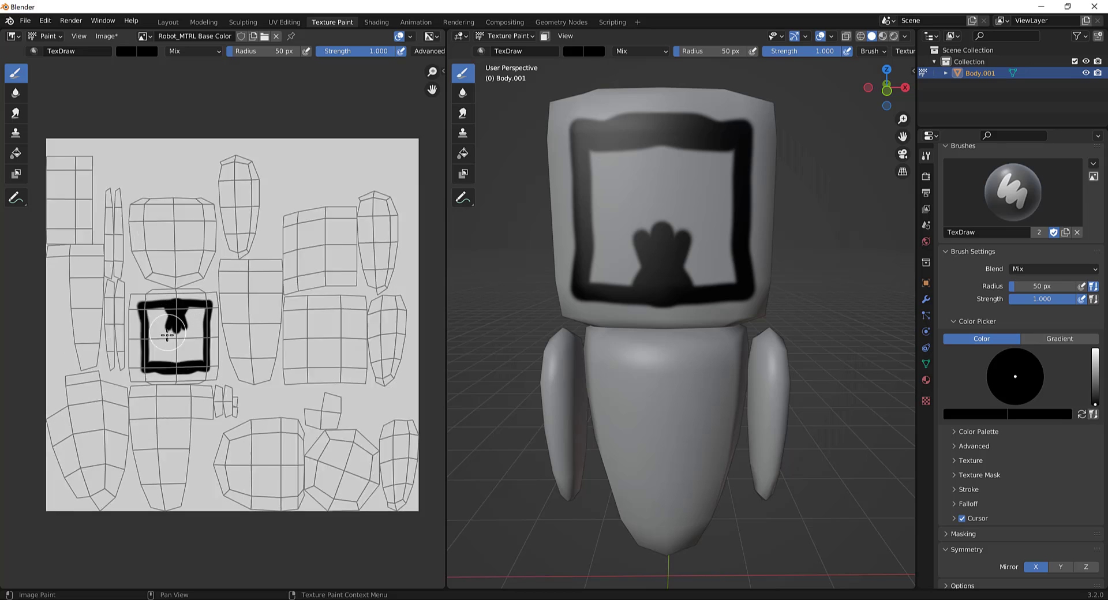
middle_click_drag(145, 341, 257, 316)
key("f")
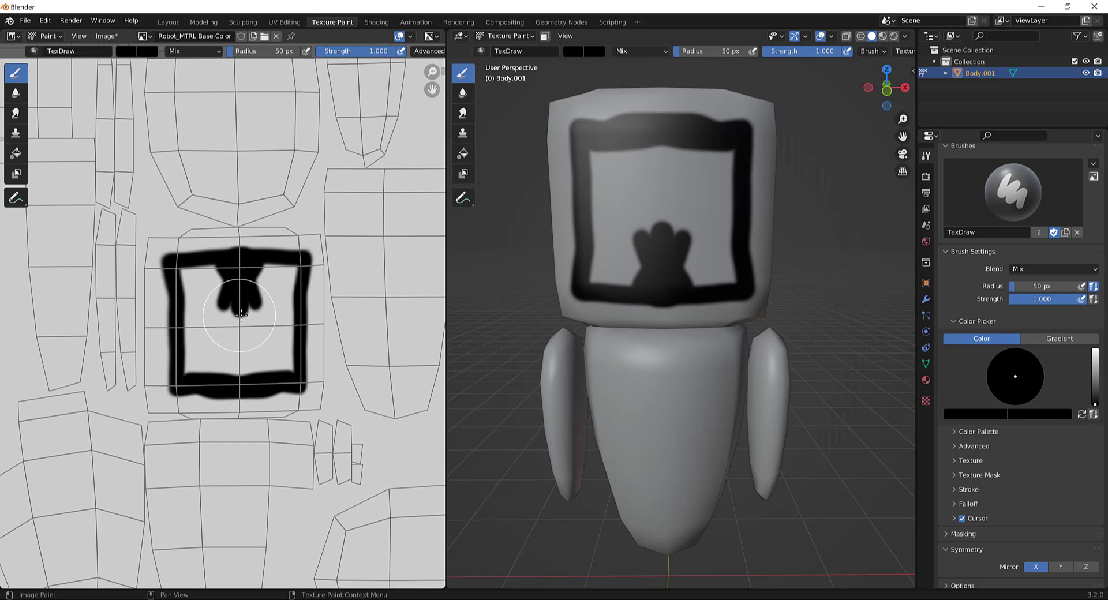
key("bracketleft")
key("bracketleft")
key("bracketleft")
mouse_move(242, 285)
left_mouse_down()
mouse_move(242, 336)
mouse_move(266, 339)
mouse_move(242, 365)
mouse_move(212, 351)
mouse_move(258, 366)
mouse_move(260, 304)
mouse_move(284, 346)
mouse_move(280, 297)
mouse_move(263, 271)
mouse_move(289, 272)
mouse_move(287, 314)
mouse_move(283, 263)
left_mouse_up()
mouse_move(257, 344)
left_mouse_down()
mouse_move(285, 368)
mouse_move(195, 369)
mouse_move(173, 286)
mouse_move(226, 269)
mouse_move(208, 312)
mouse_move(184, 285)
mouse_move(220, 271)
mouse_move(254, 335)
left_mouse_up()
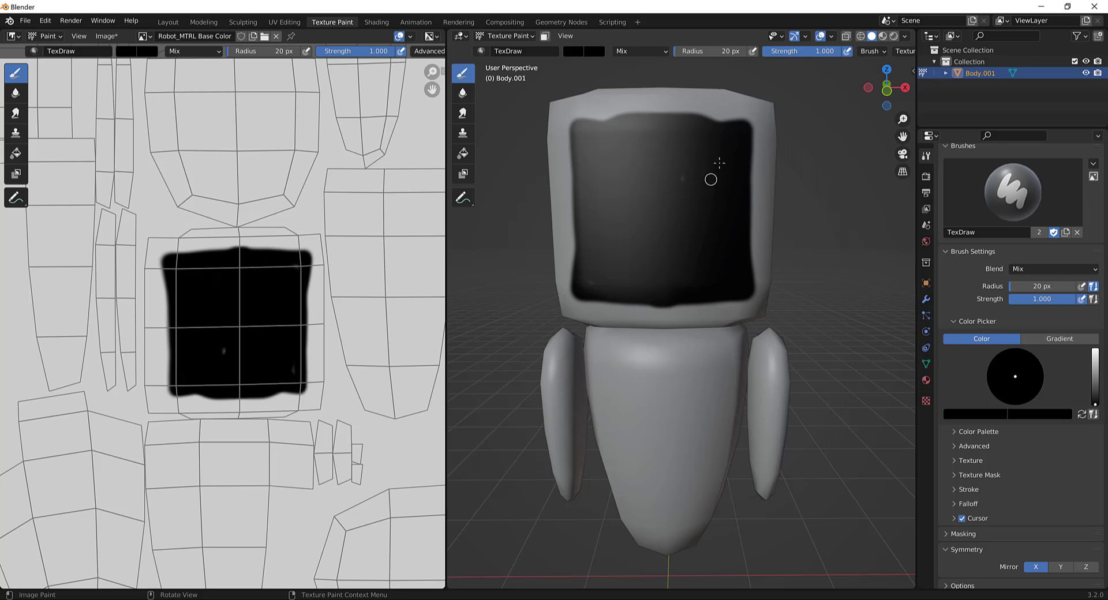
Step: Set the brush radius to 70 px and touch up the black face screen's gaps and edges on the head
left_click_drag(684, 50, 718, 51)
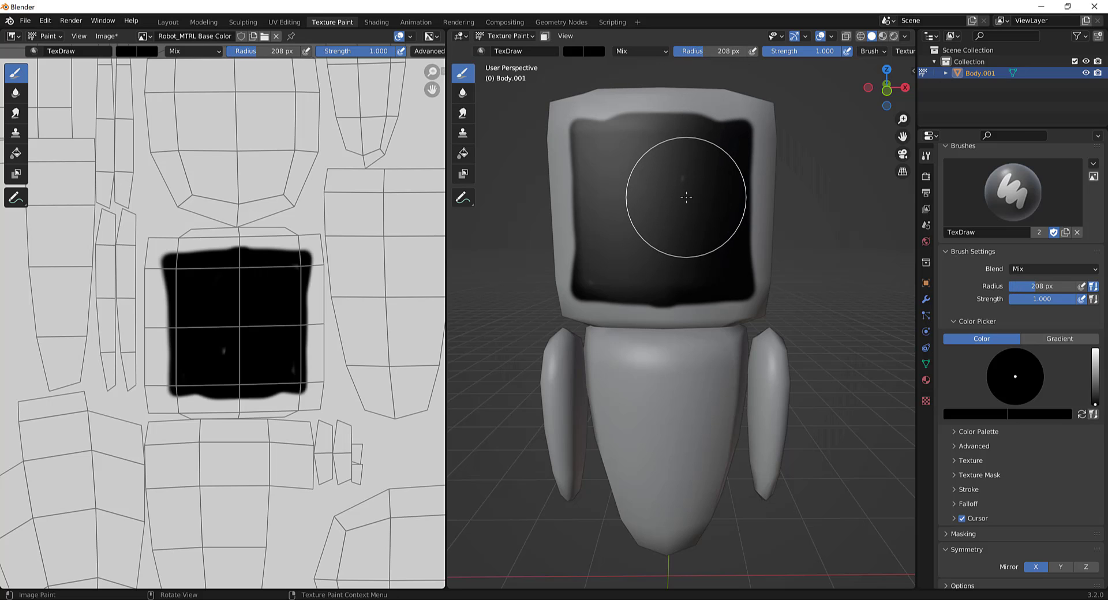
key("bracketleft")
key("bracketleft")
key("bracketleft")
key("bracketleft")
key("bracketleft")
key("bracketleft")
key("bracketleft")
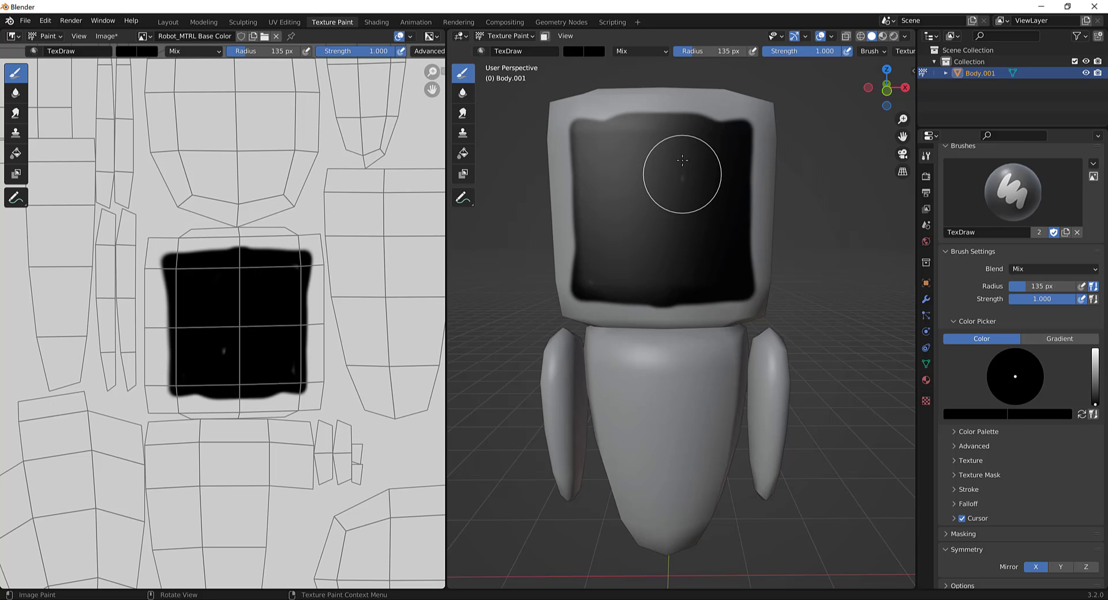
key("bracketleft")
key("bracketleft")
key("bracketleft")
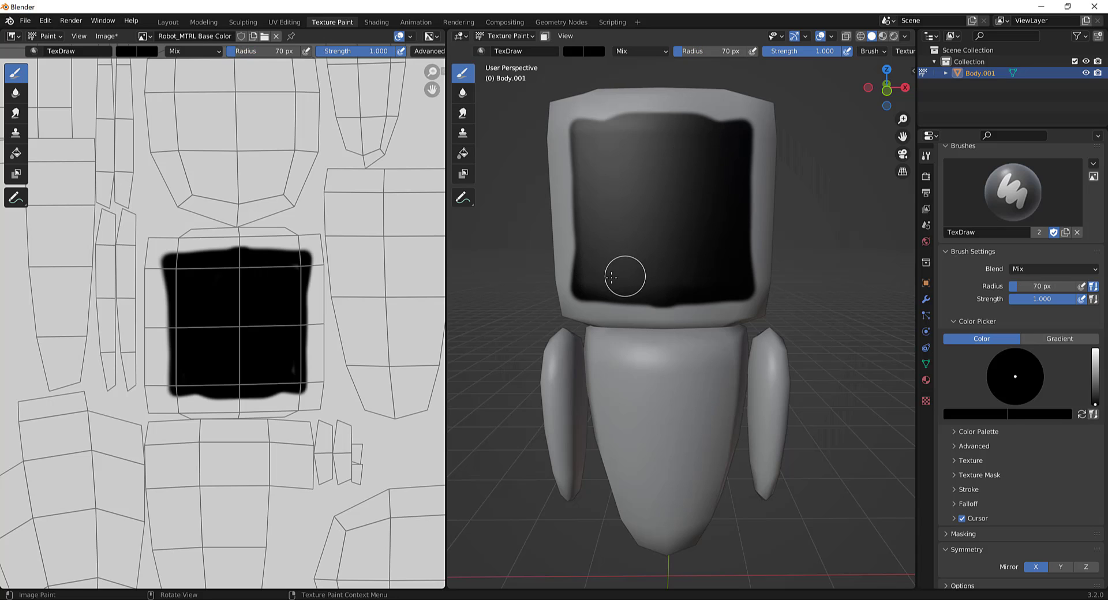
mouse_move(584, 242)
left_mouse_down()
mouse_move(586, 148)
mouse_move(606, 129)
mouse_move(669, 122)
left_mouse_up()
Step: Set the brush colour to blue and paint two mirrored round eyes on the black face screen
left_click_drag(1097, 383, 1097, 360)
left_click_drag(1017, 375, 1031, 361)
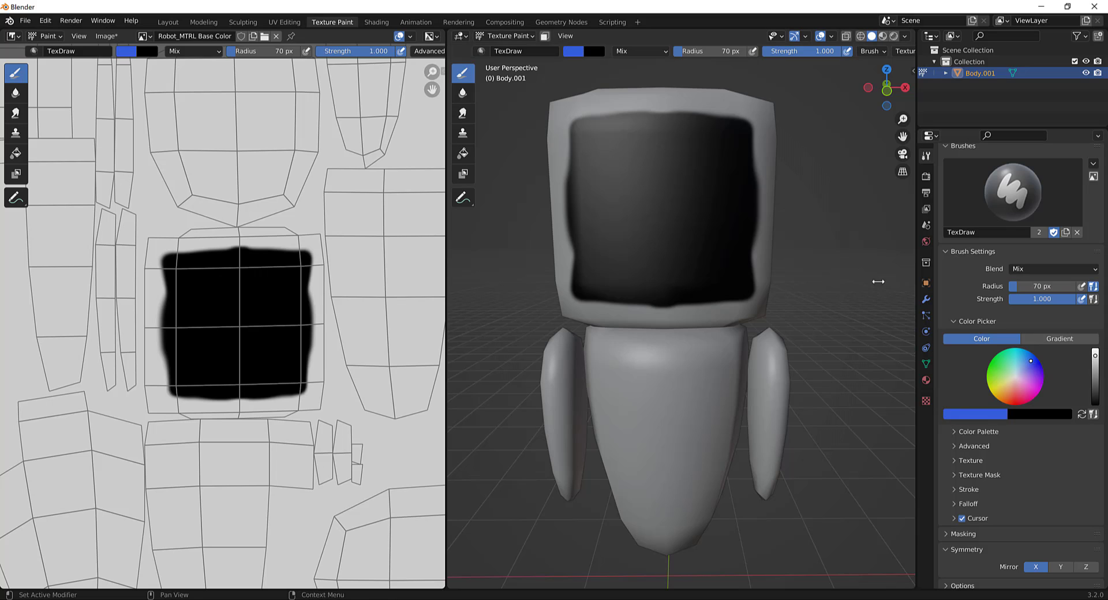
left_click(693, 191)
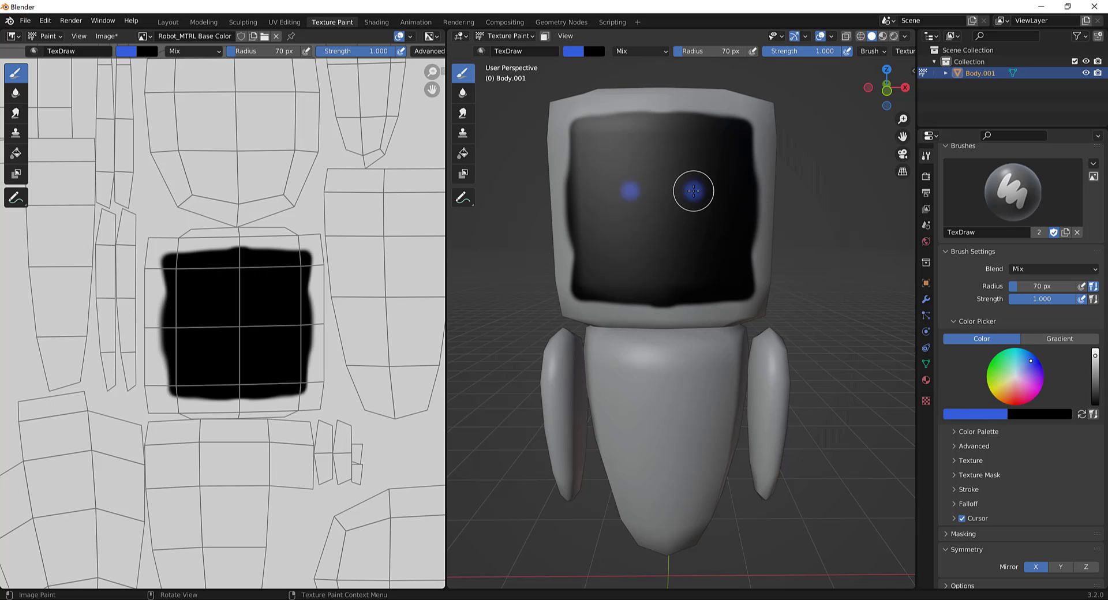
left_click_drag(694, 191, 696, 205)
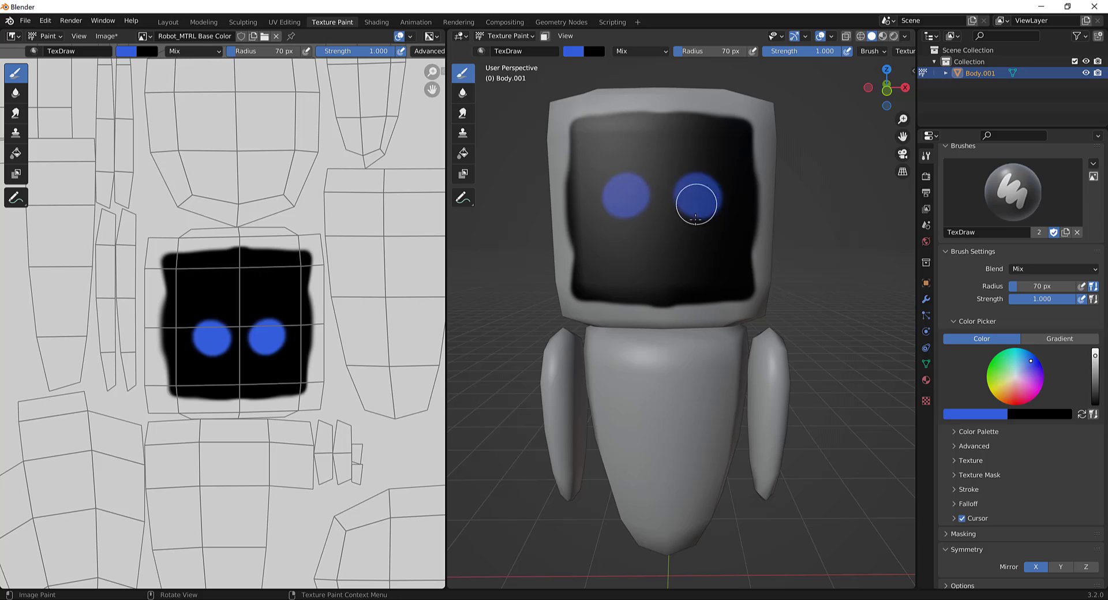
Step: Reduce the brush radius to 25 px and paint a mirrored, stepped blue mouth line across the face below the eyes
key("bracketleft")
key("bracketleft")
key("bracketleft")
mouse_move(670, 252)
left_mouse_down()
mouse_move(717, 253)
mouse_move(761, 233)
left_mouse_up()
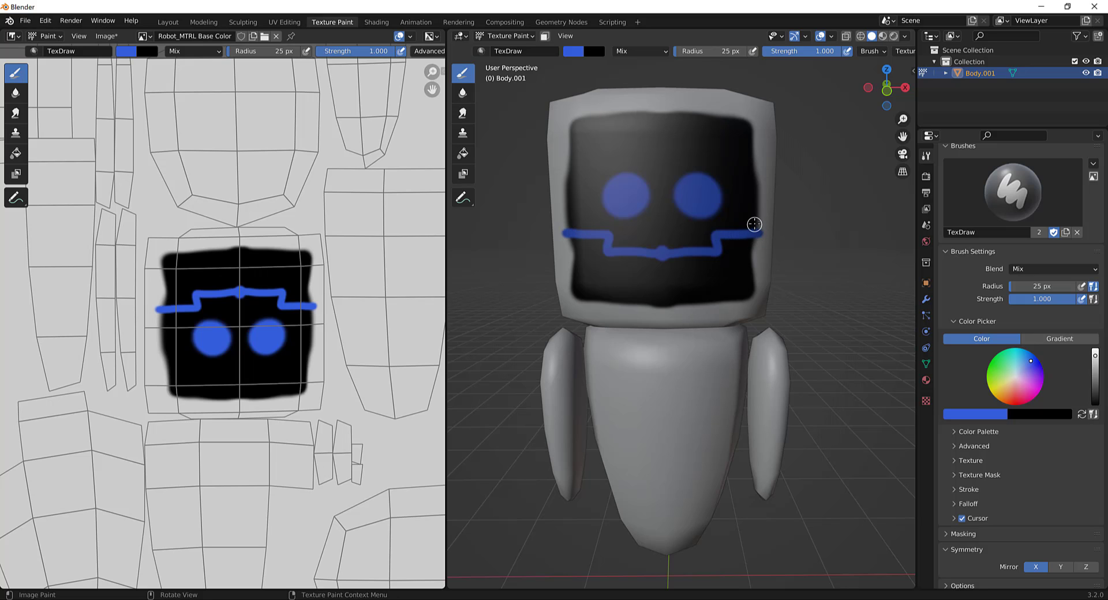
Step: Paint a mirrored blue outline around the edges of the black face screen with the 25 px brush
middle_click_drag(792, 244, 663, 133)
mouse_move(662, 131)
left_mouse_down()
mouse_move(671, 297)
mouse_move(609, 313)
left_mouse_up()
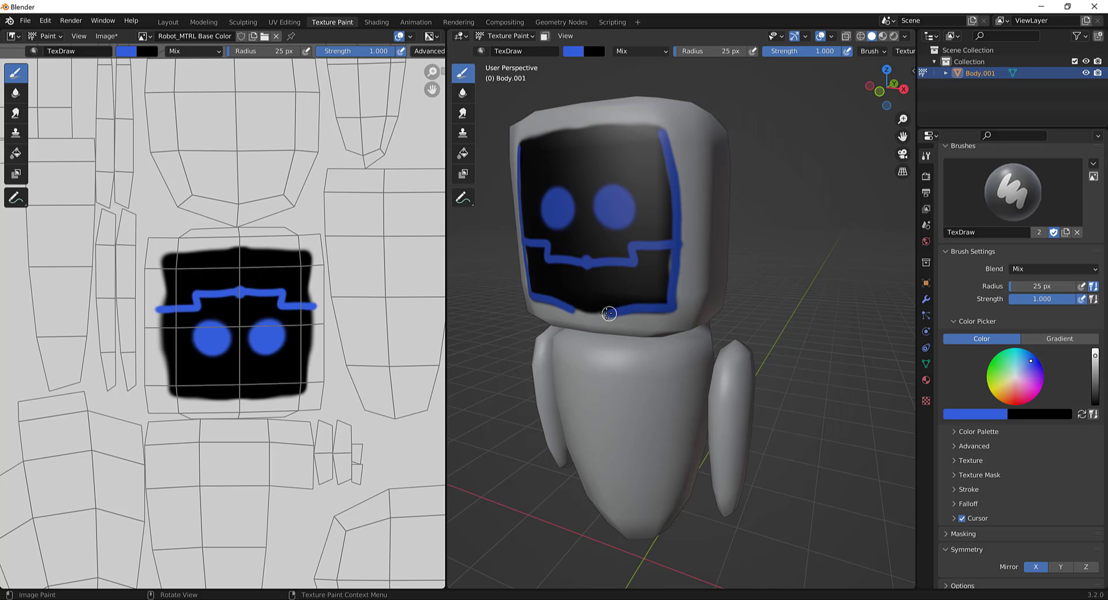
mouse_move(673, 272)
left_mouse_down()
mouse_move(663, 133)
mouse_move(577, 130)
left_mouse_up()
scroll(289, 311, "down", 7)
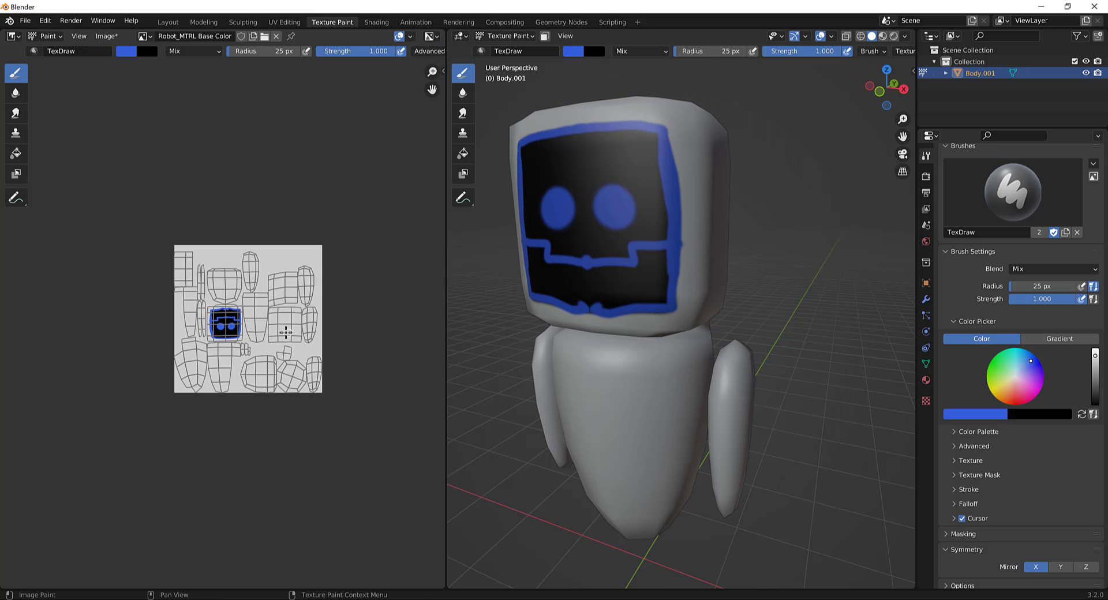
scroll(286, 333, "up", 4)
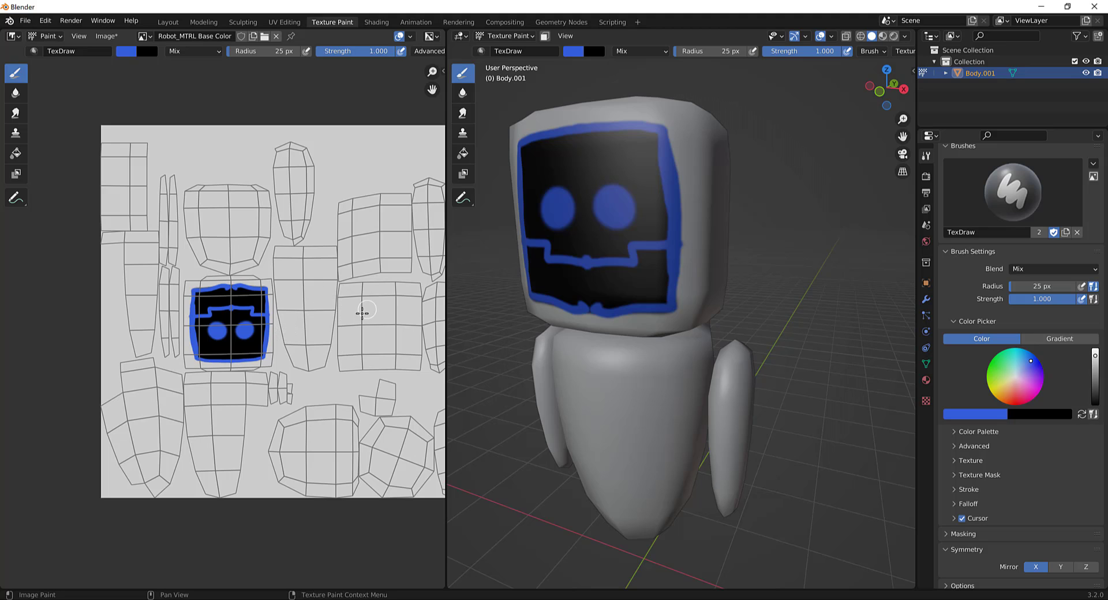
scroll(362, 313, "down", 2)
scroll(296, 352, "up", 2)
middle_click_drag(632, 322, 672, 364)
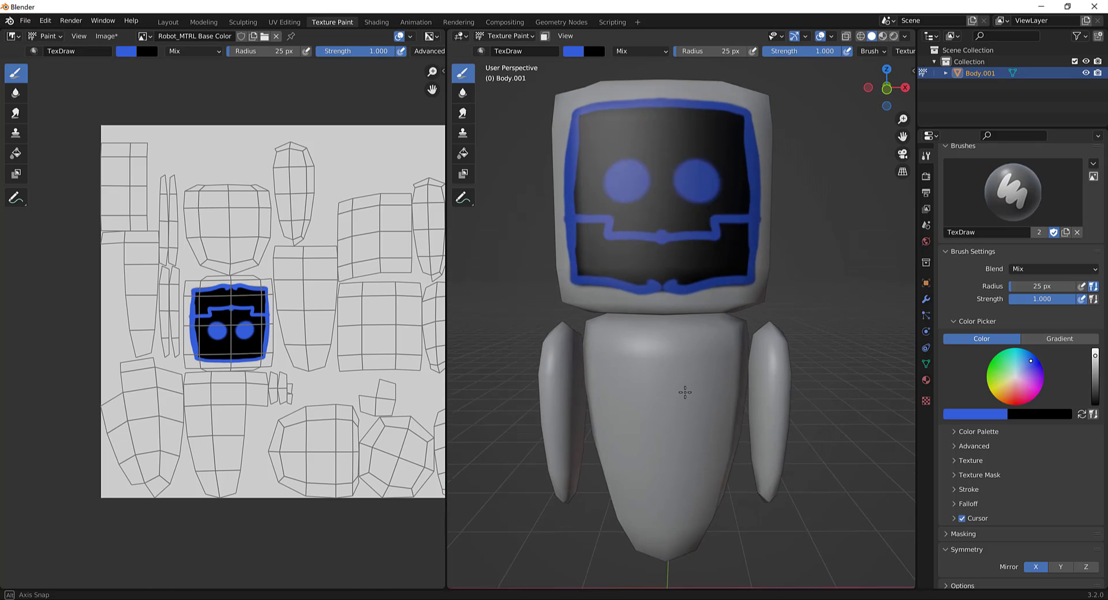
scroll(691, 387, "up", 2)
scroll(717, 395, "down", 2)
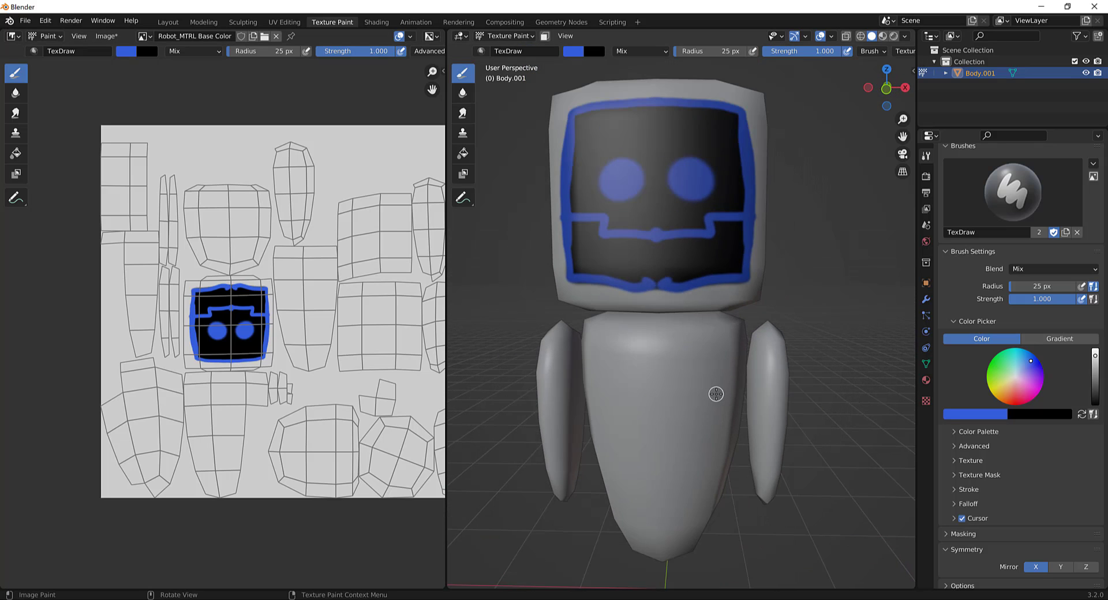
Step: Turn off X mirror symmetry, set the brush colour to red and paint a cross on one side of the robot's chest
middle_click_drag(715, 393, 680, 407)
scroll(1022, 385, "down", 2)
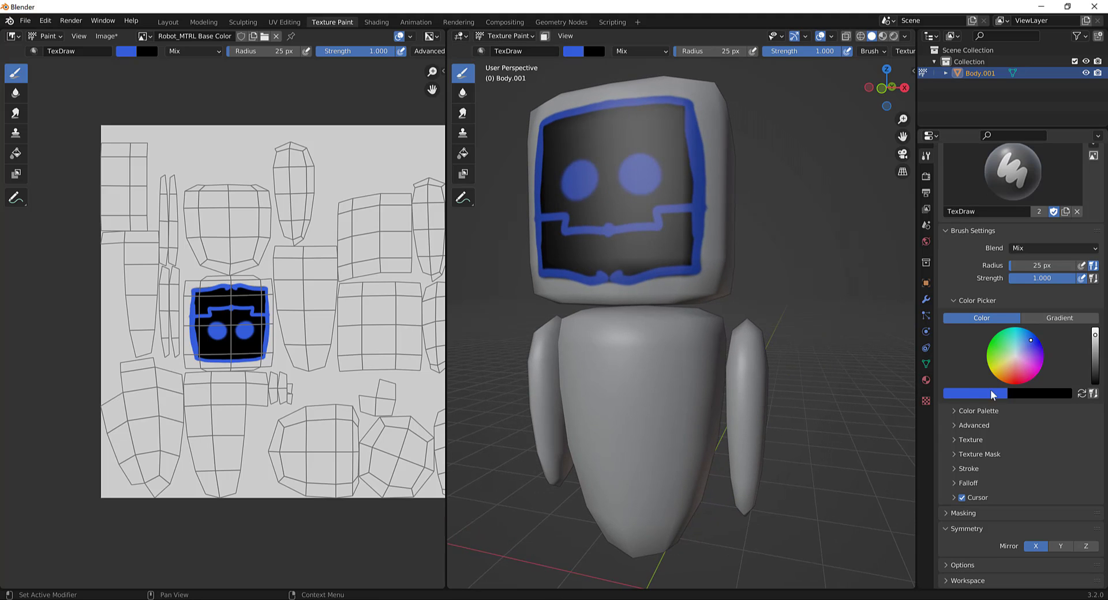
left_click(1029, 381)
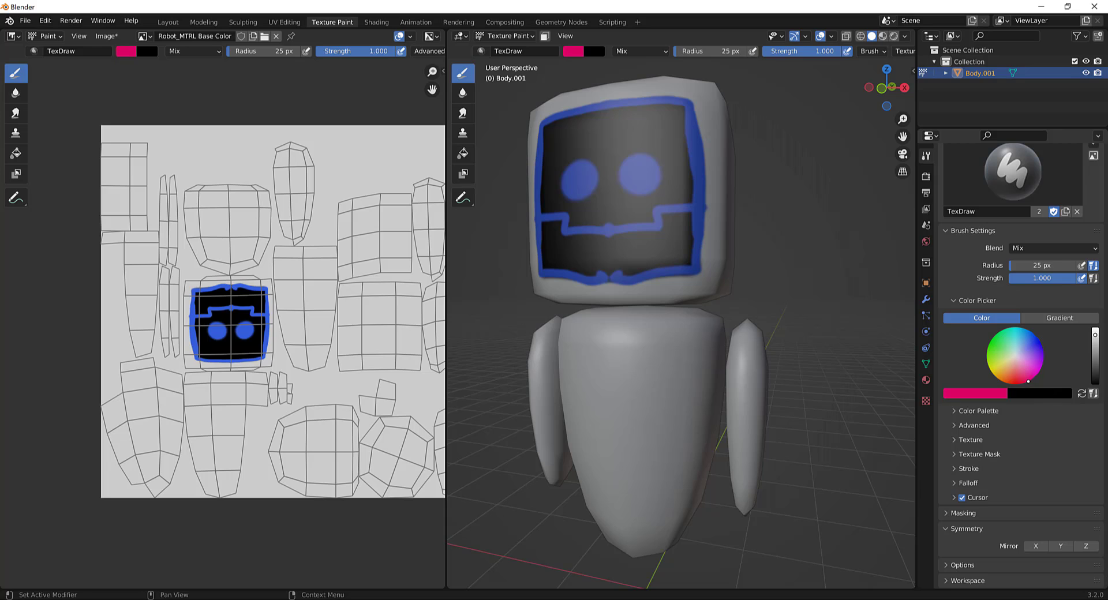
mouse_move(668, 355)
left_mouse_down()
mouse_move(670, 391)
mouse_move(698, 375)
left_mouse_up()
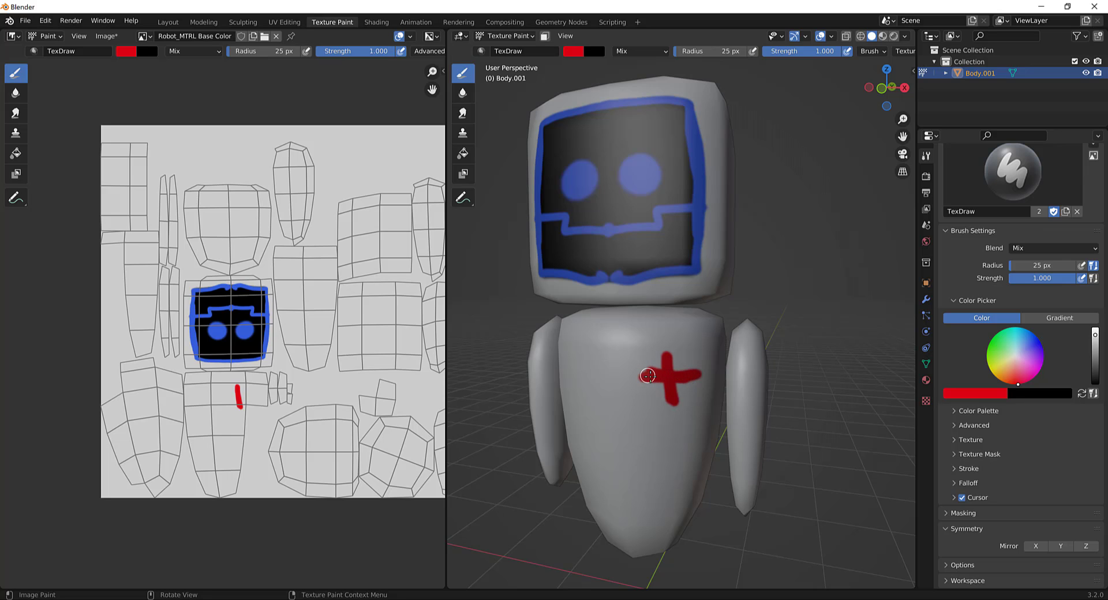
middle_click_drag(802, 284, 770, 349)
scroll(812, 322, "down", 5)
scroll(693, 350, "up", 5)
scroll(772, 339, "down", 4)
scroll(319, 274, "up", 1)
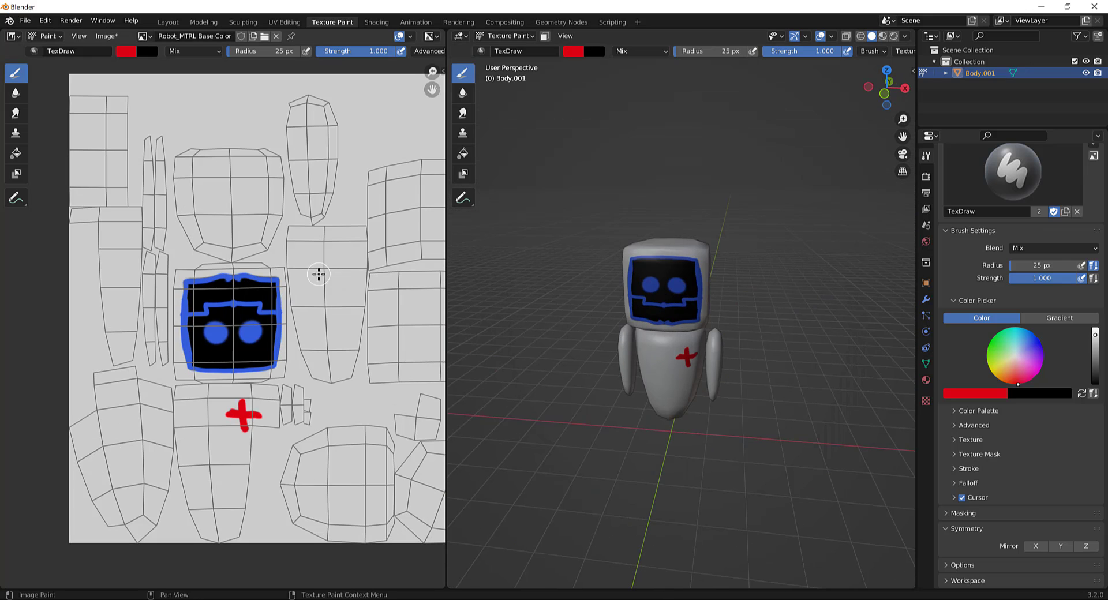
Step: Save the base colour image as Robot_MTRL Base Color.png in a new folder named Robot inside Documents
mouse_move(644, 296)
middle_mouse_down()
mouse_move(626, 279)
mouse_move(646, 306)
middle_mouse_up()
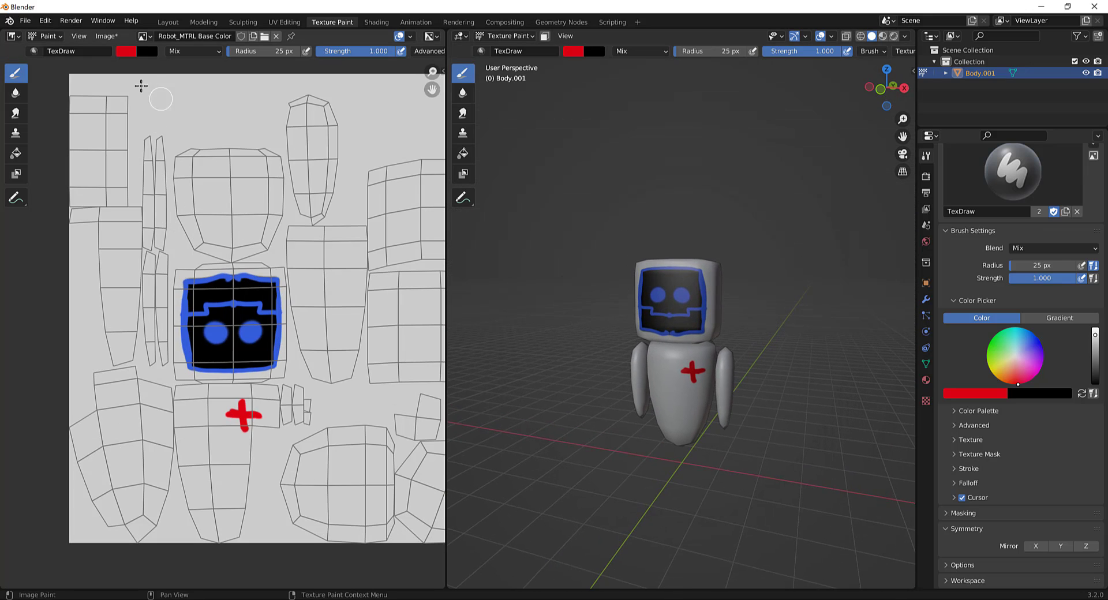
left_click(145, 37)
left_click(100, 39)
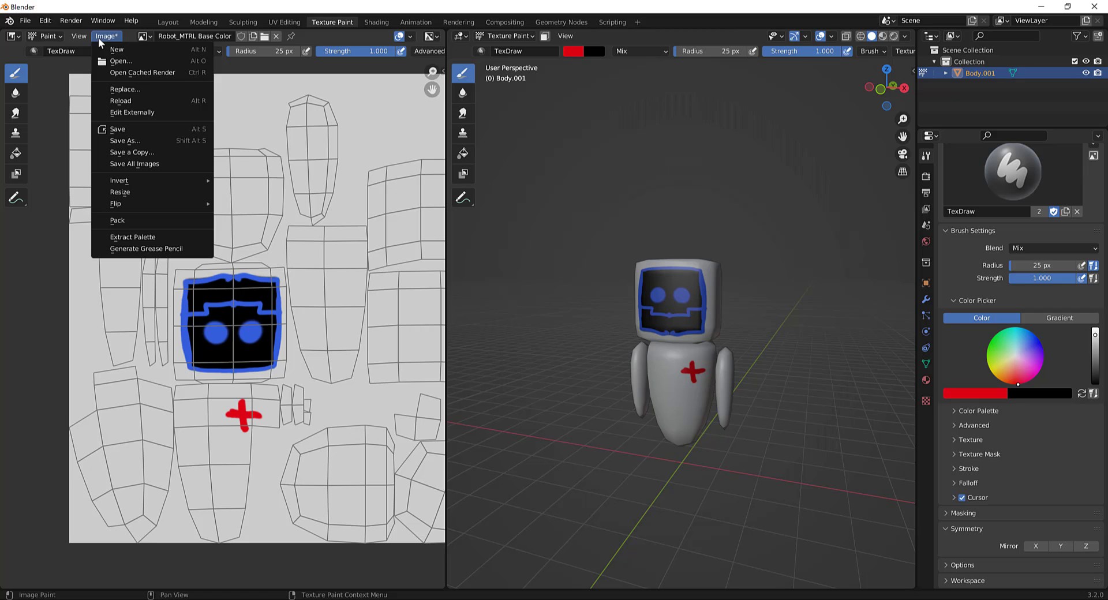
left_click(145, 129)
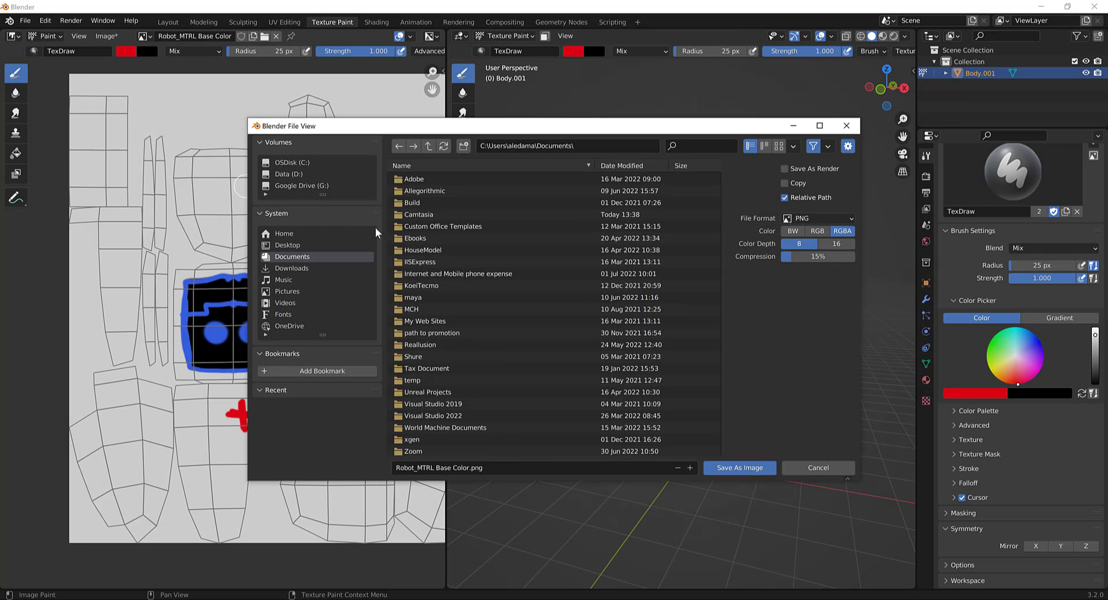
left_click(464, 145)
type("Robot")
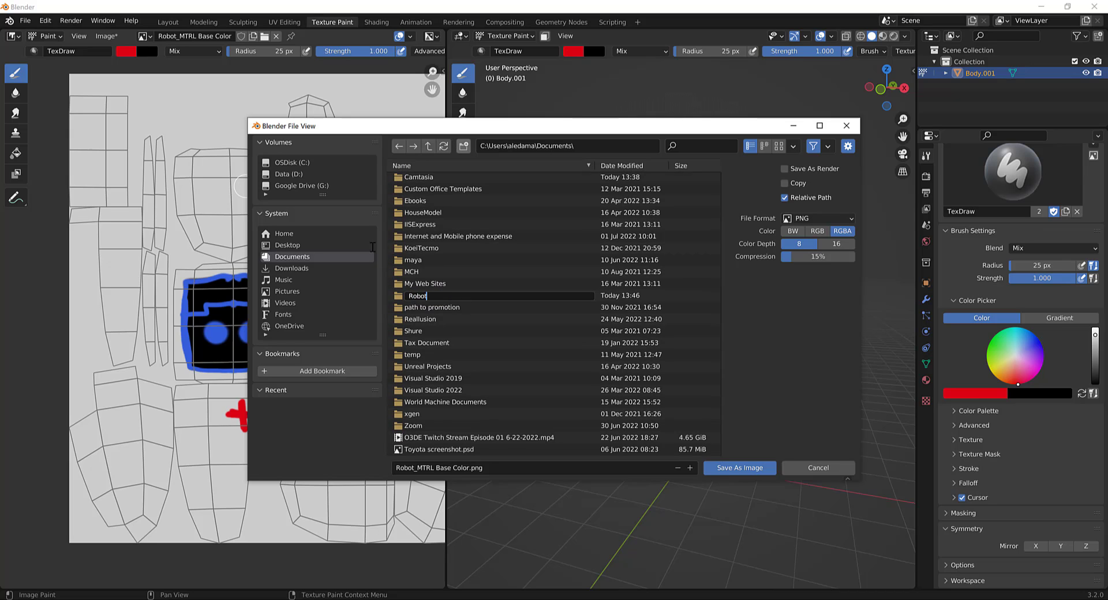
key("Return")
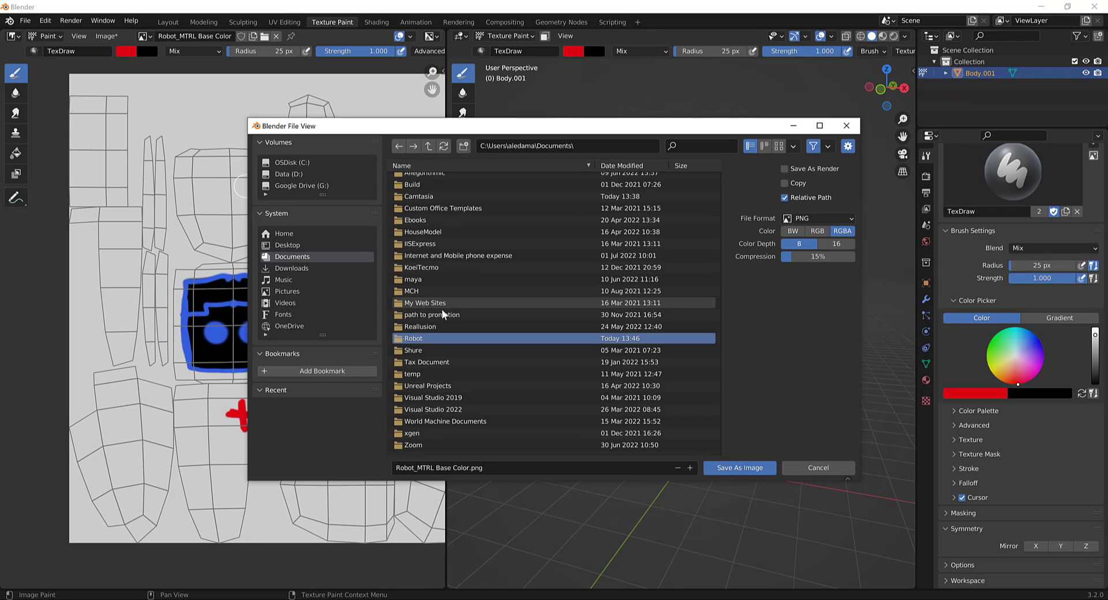
double_click(429, 317)
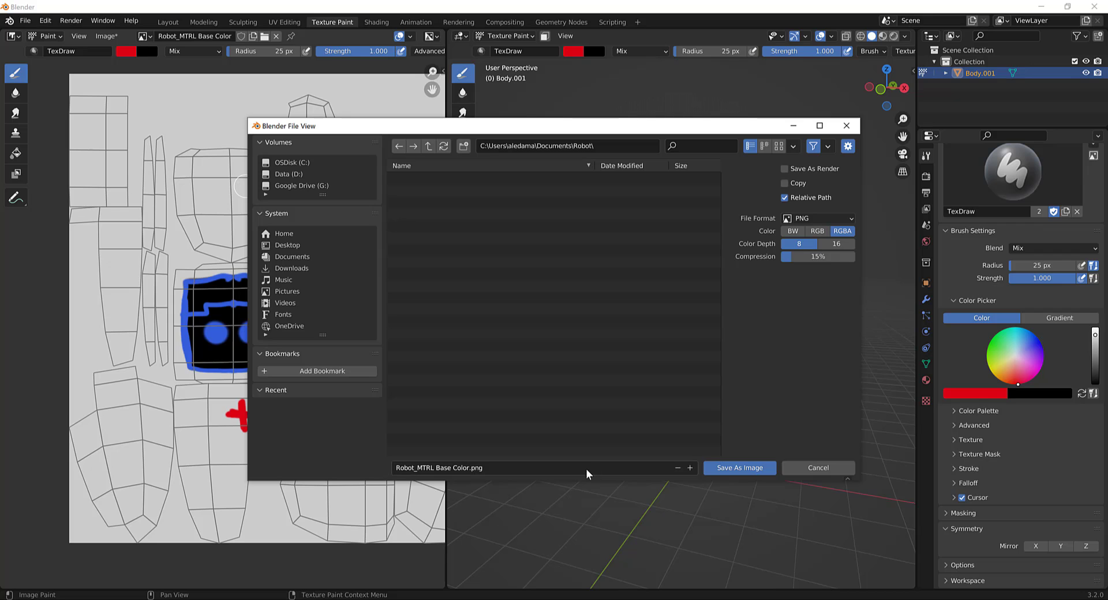
left_click(745, 469)
Step: Add a blank black 1024 x 1024 px Metallic texture slot named Robot_MTRL Metallic and make it the active paint slot
mouse_move(752, 330)
middle_mouse_down()
mouse_move(830, 293)
mouse_move(766, 329)
middle_mouse_up()
scroll(1077, 267, "up", 1)
scroll(1077, 267, "up", 6)
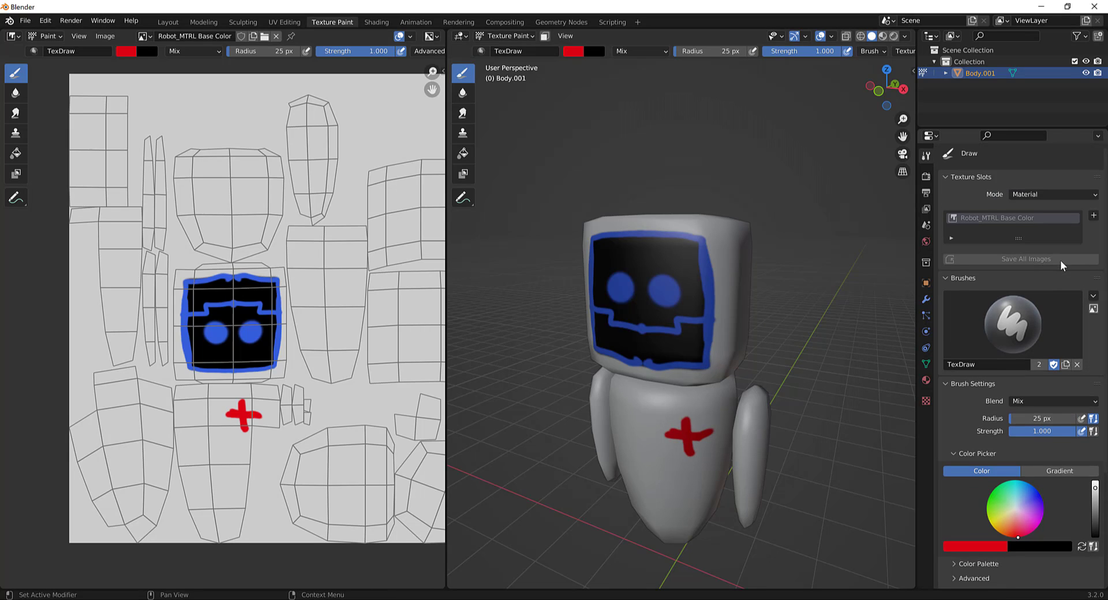
left_click(1094, 217)
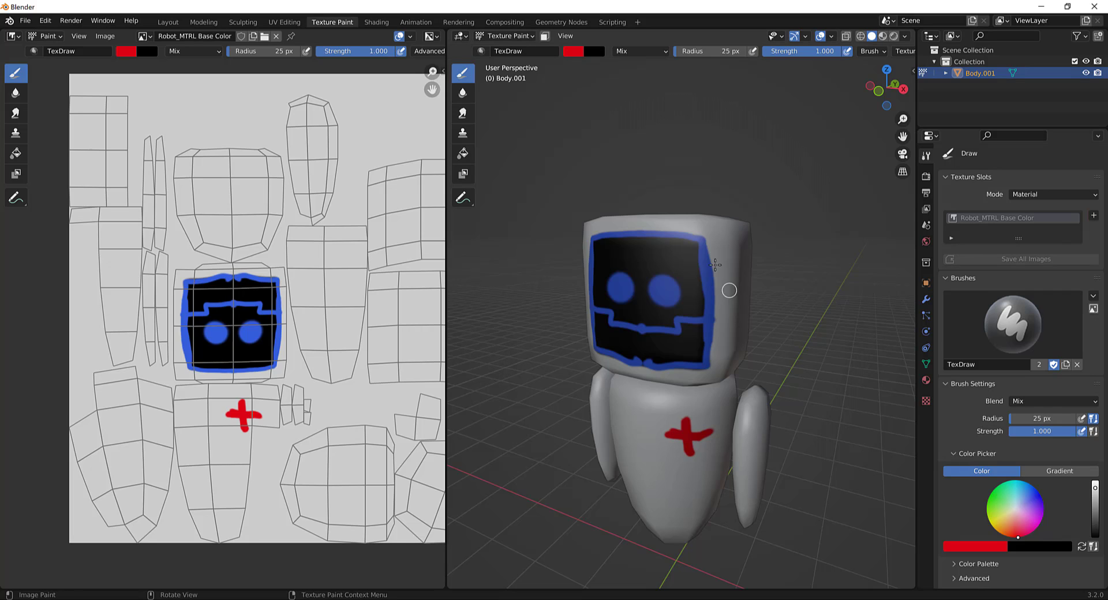
left_click(1094, 215)
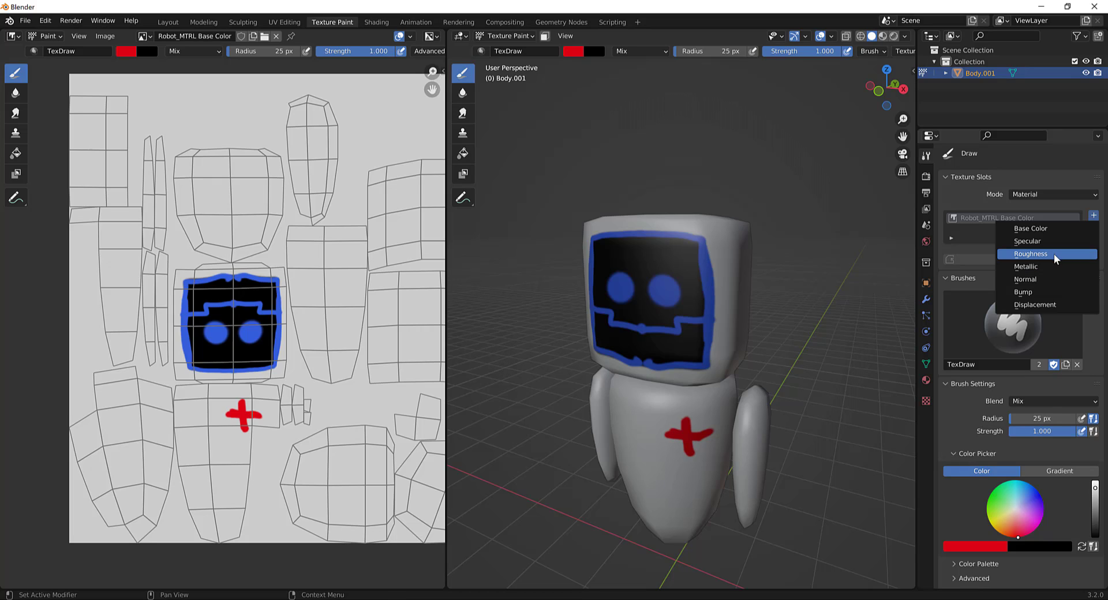
left_click(1054, 265)
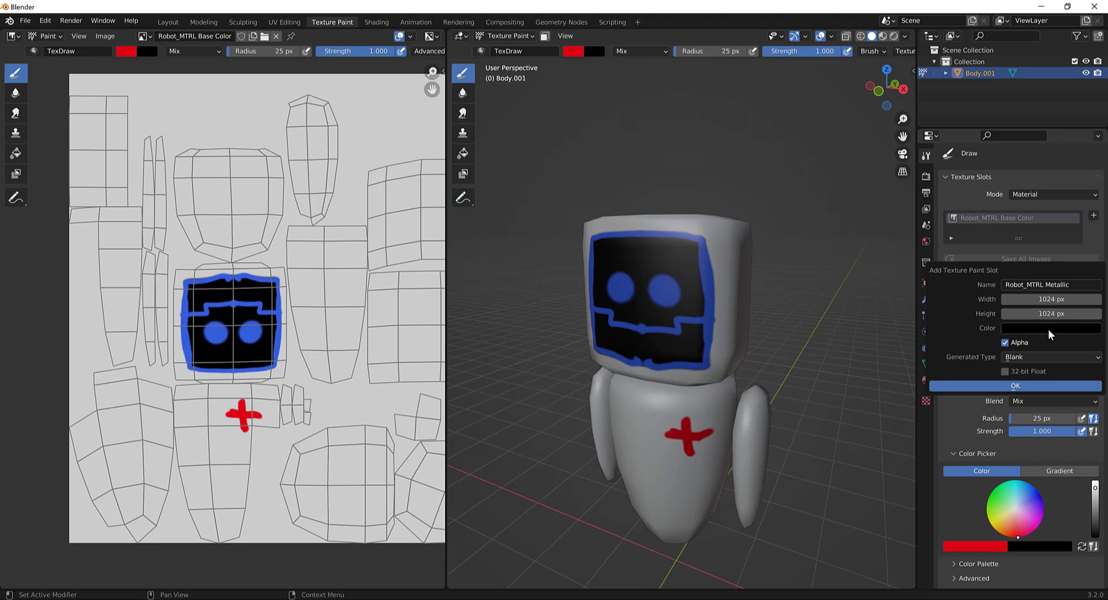
left_click(1023, 388)
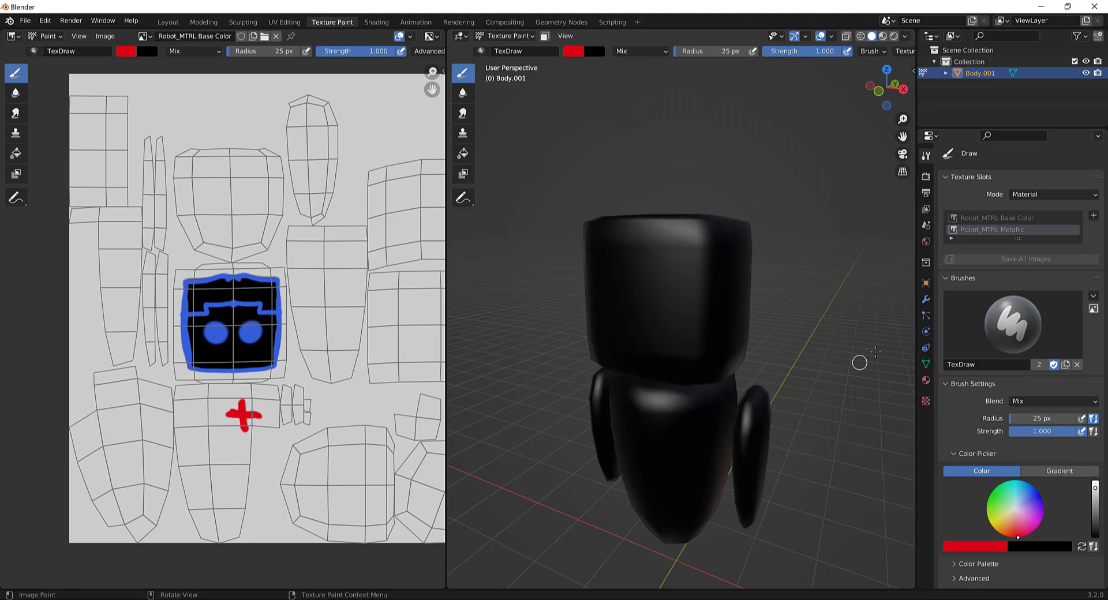
left_click(1028, 227)
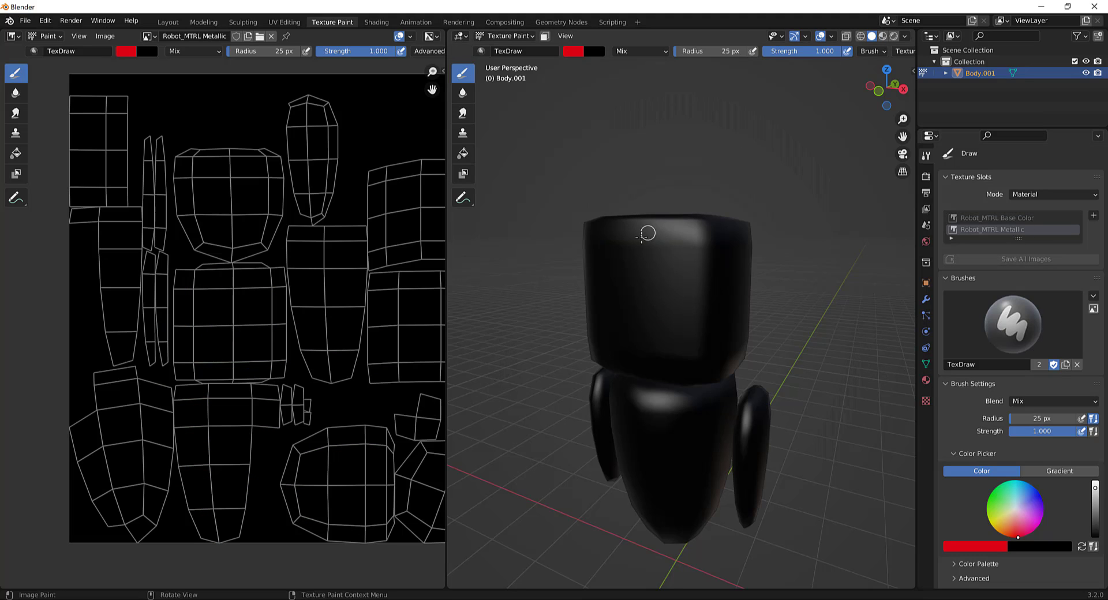
Step: Switch the 3D viewport shading to Material Preview
mouse_move(643, 230)
middle_mouse_down()
mouse_move(651, 242)
mouse_move(731, 217)
middle_mouse_up()
key("z")
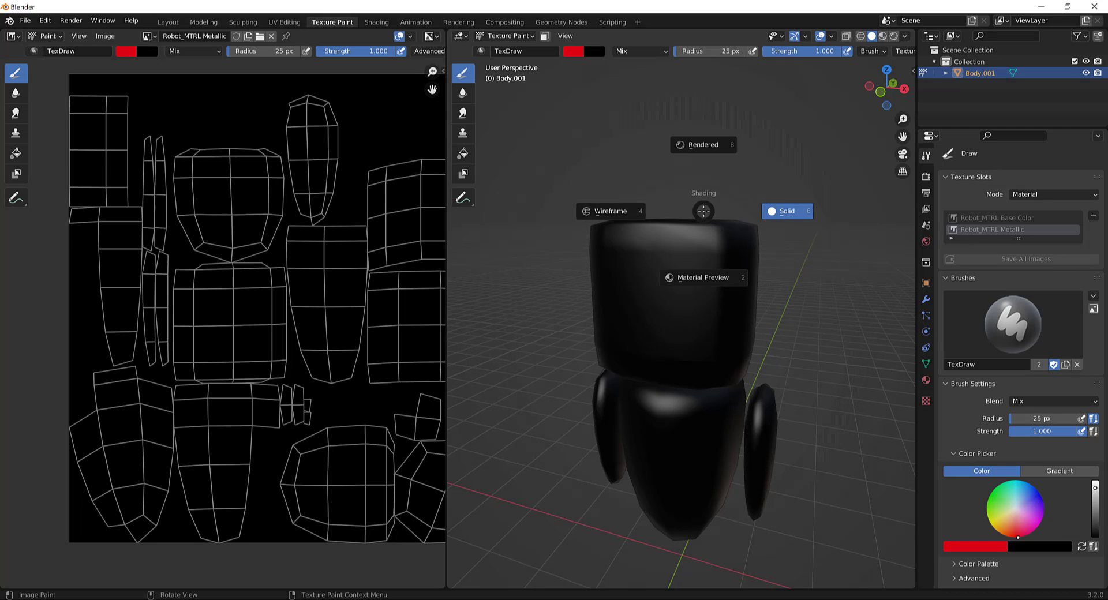
left_click(716, 272)
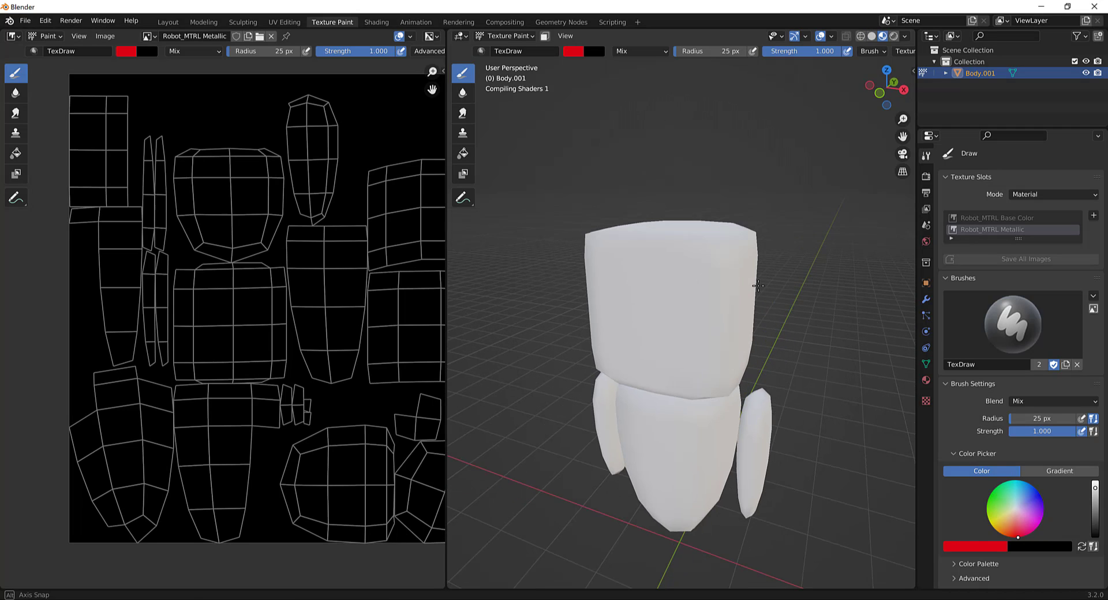
Step: Examine the painted robot in the material preview and the UV layout on the metallic image
mouse_move(841, 328)
middle_mouse_down()
mouse_move(785, 342)
mouse_move(806, 341)
middle_mouse_up()
scroll(786, 340, "up", 1)
scroll(806, 341, "up", 1)
scroll(806, 341, "down", 3)
scroll(750, 322, "down", 1)
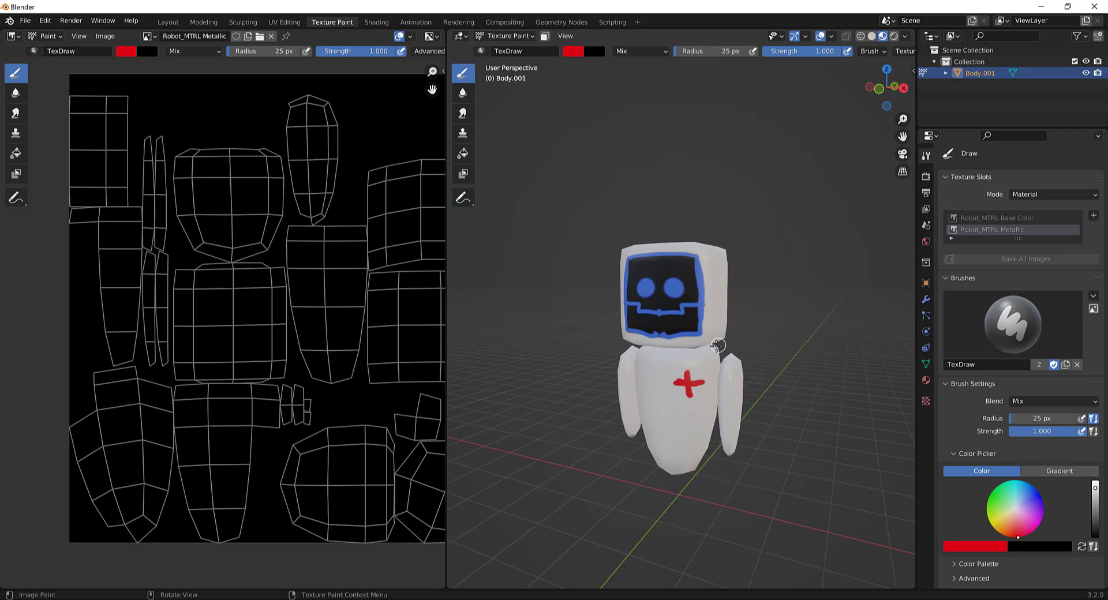
middle_click_drag(718, 346, 707, 357)
scroll(312, 340, "down", 3)
middle_click_drag(308, 344, 254, 338)
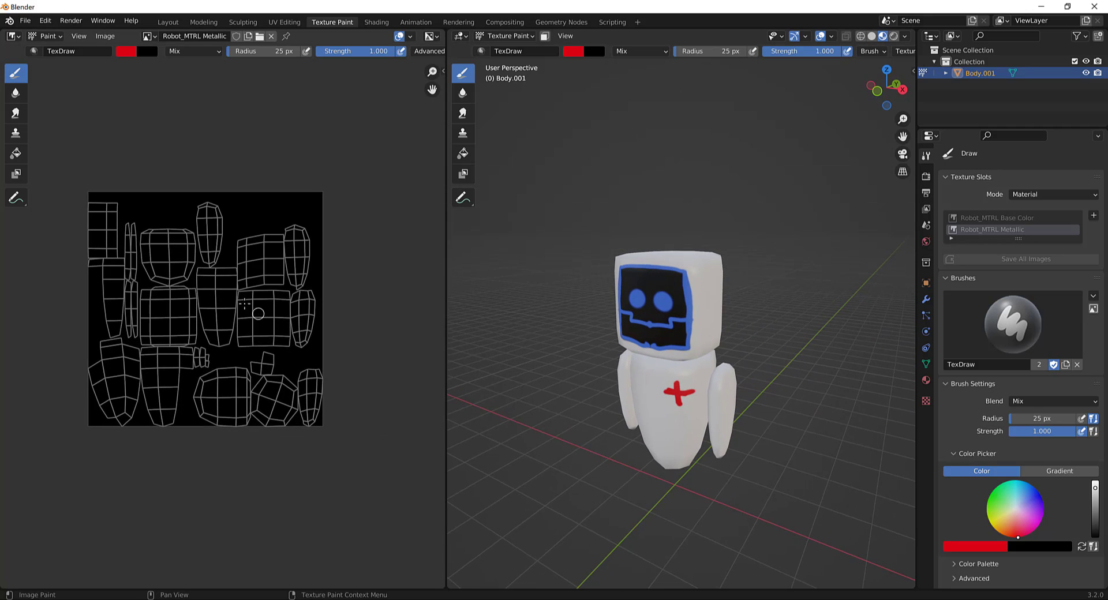
scroll(249, 312, "up", 4)
scroll(600, 320, "down", 2)
scroll(244, 316, "down", 2)
middle_click_drag(565, 321, 593, 312)
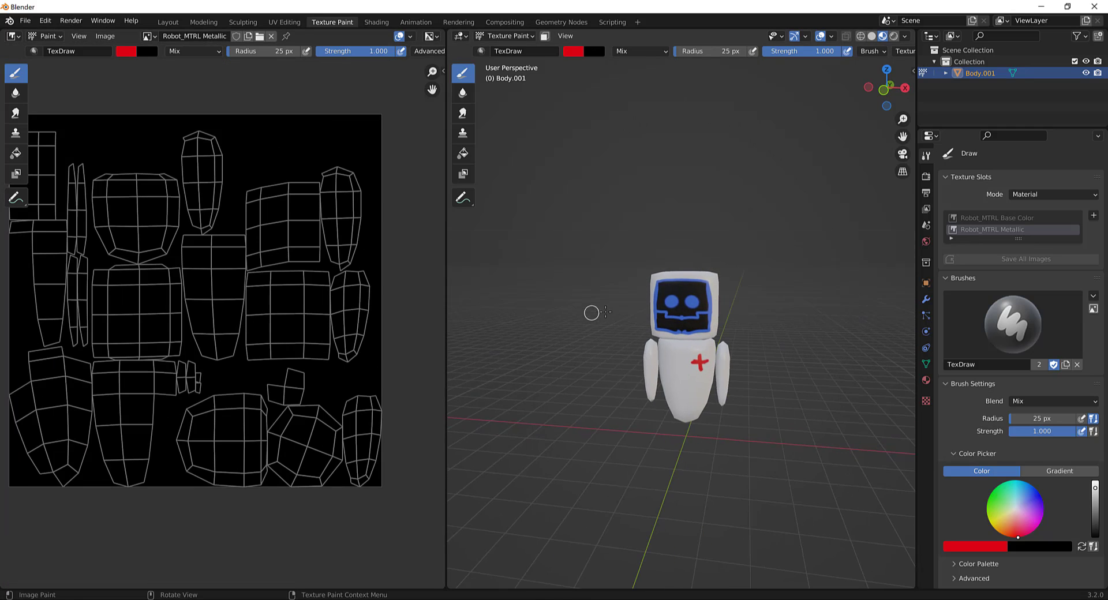
scroll(593, 312, "up", 3)
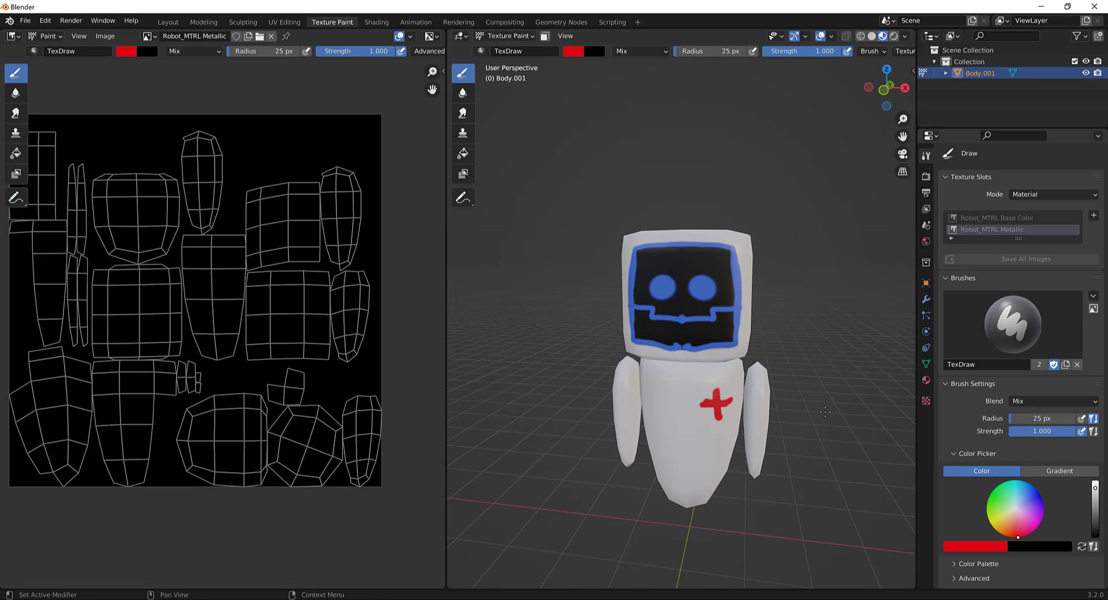
scroll(690, 343, "up", 1)
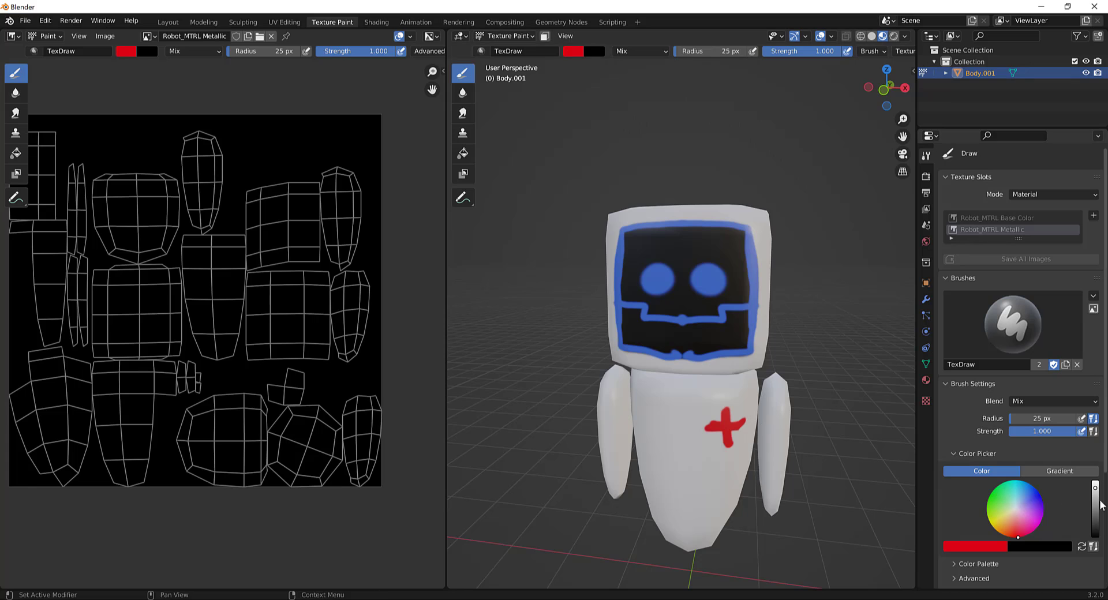
Step: Brighten the red brush colour, set the radius to 48 px, enable X mirror symmetry and paint the metallic map over the face
scroll(665, 179, "up", 3)
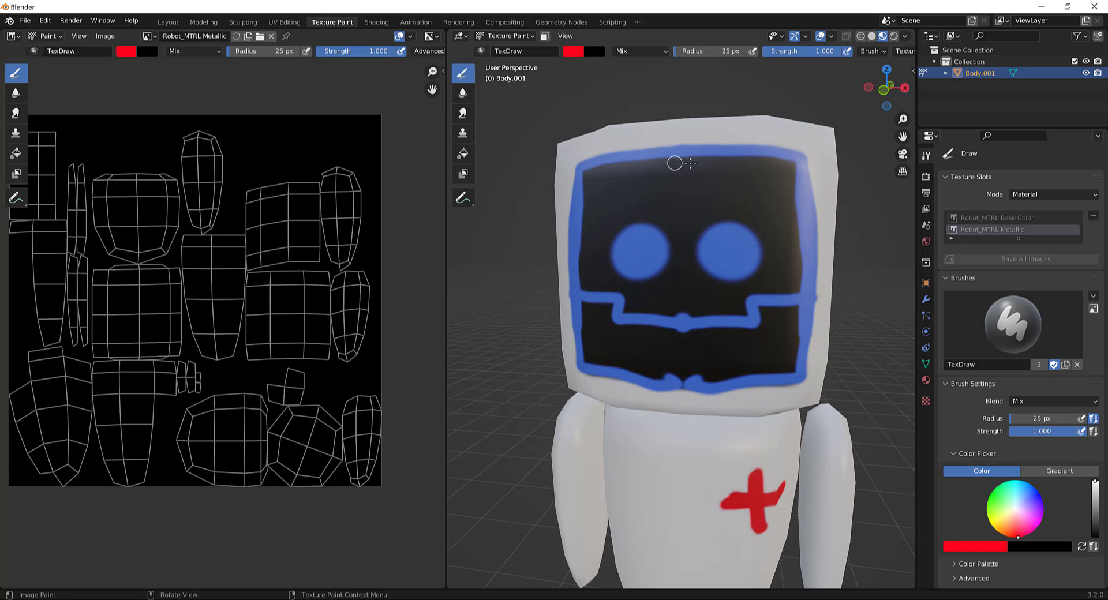
left_click_drag(766, 160, 766, 160)
scroll(766, 160, "down", 3)
middle_click_drag(749, 212, 716, 205)
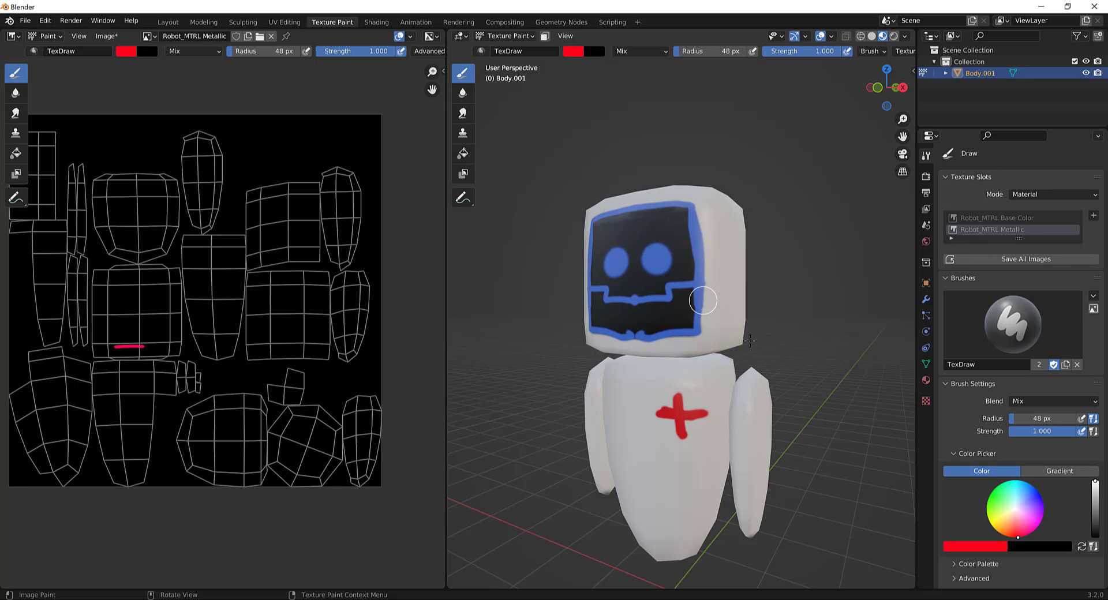
scroll(1045, 503, "down", 7)
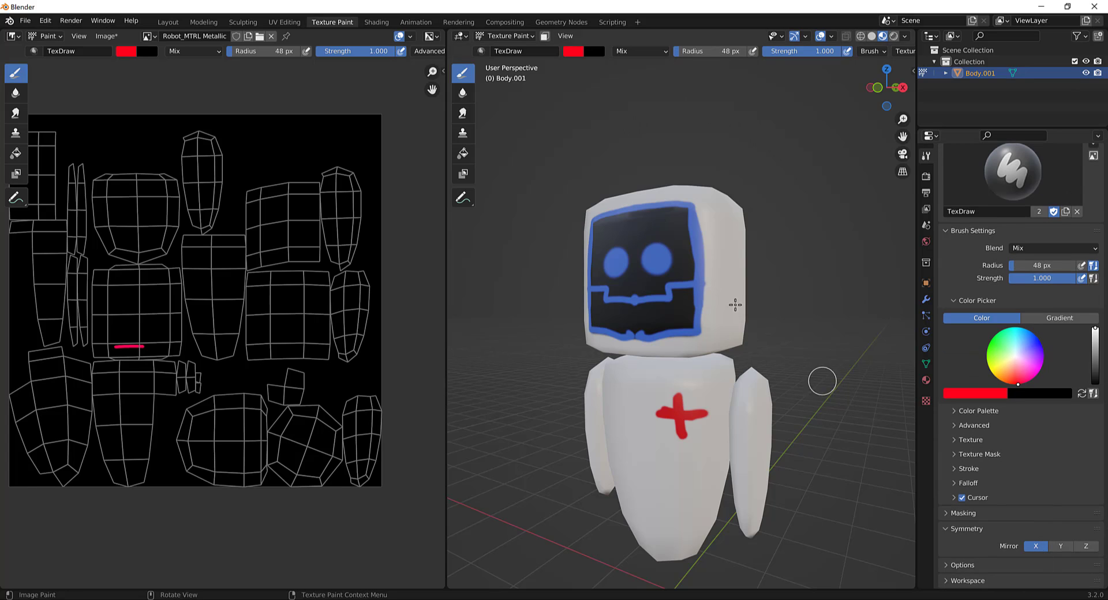
left_click_drag(631, 245, 645, 261)
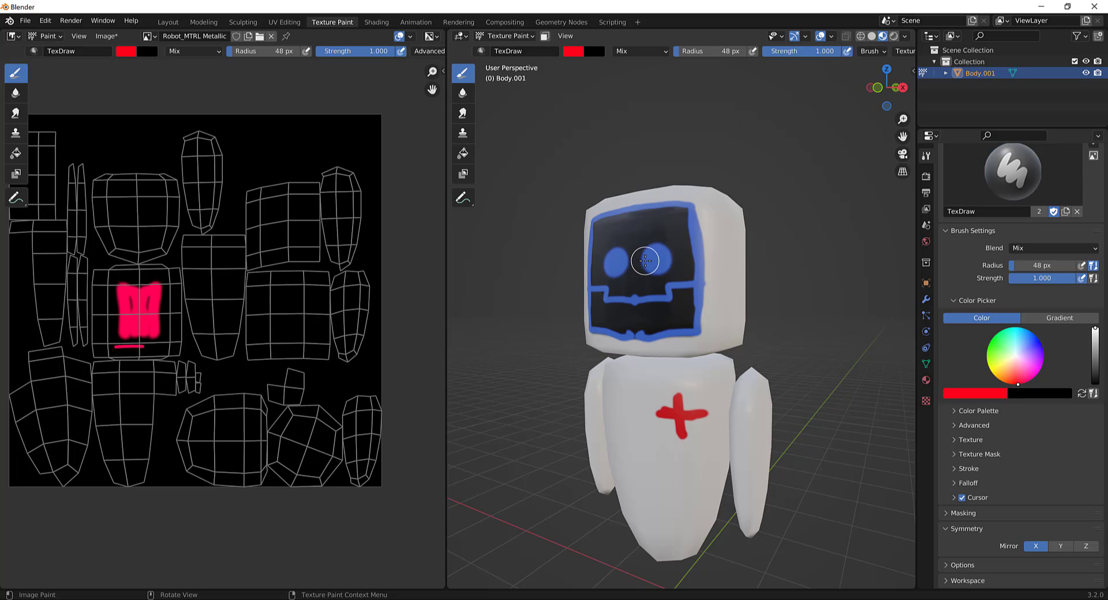
Step: Set the viewport shading to Rendered, switch to Object Mode and add a Sun light to the scene
key("z")
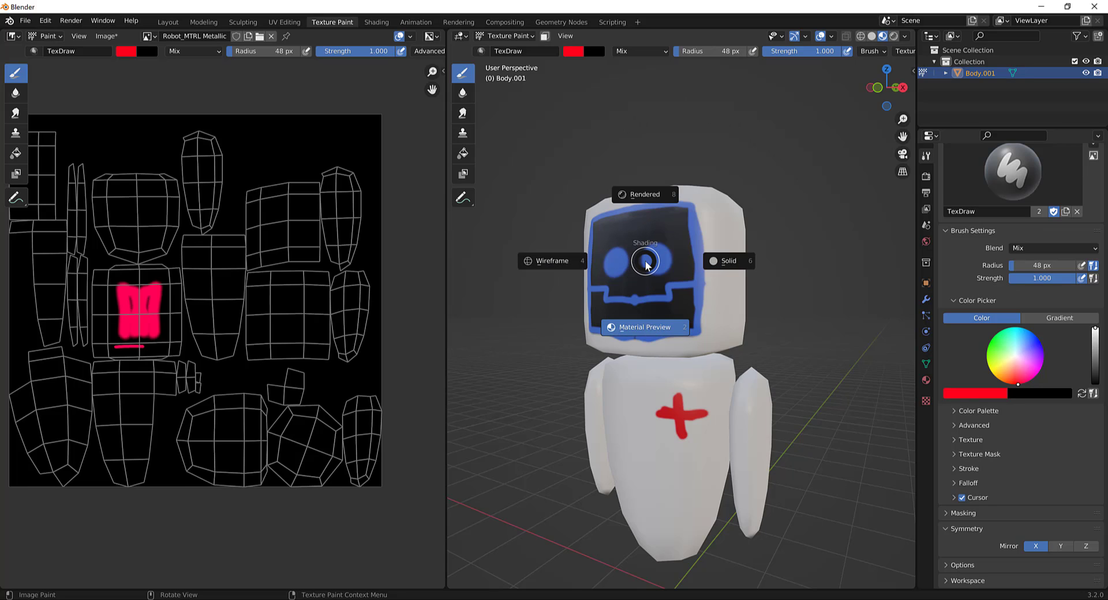
left_click(644, 196)
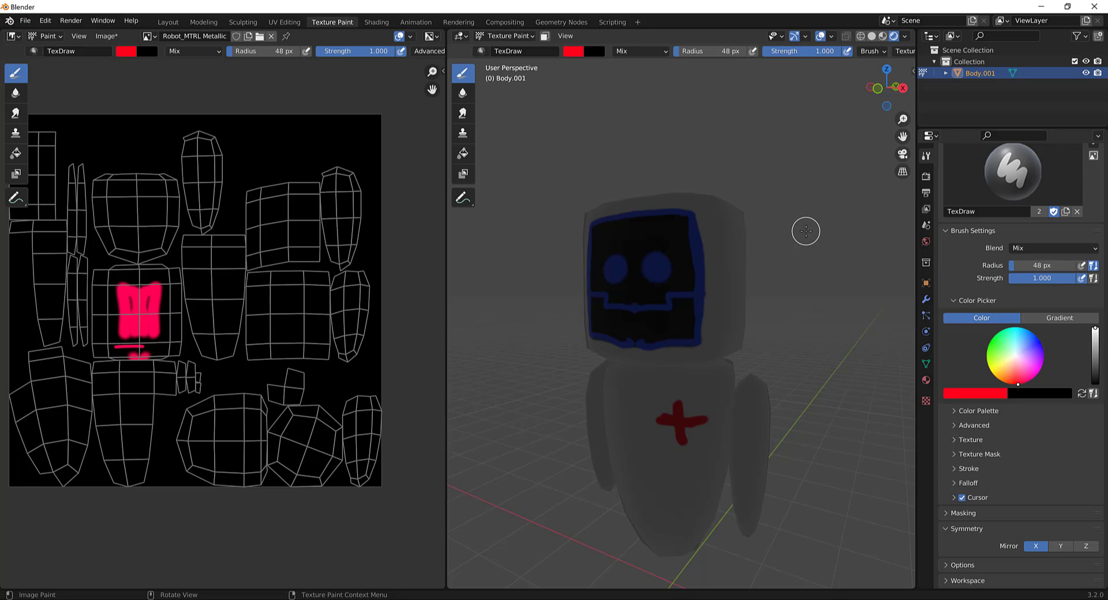
key("ctrl+Tab")
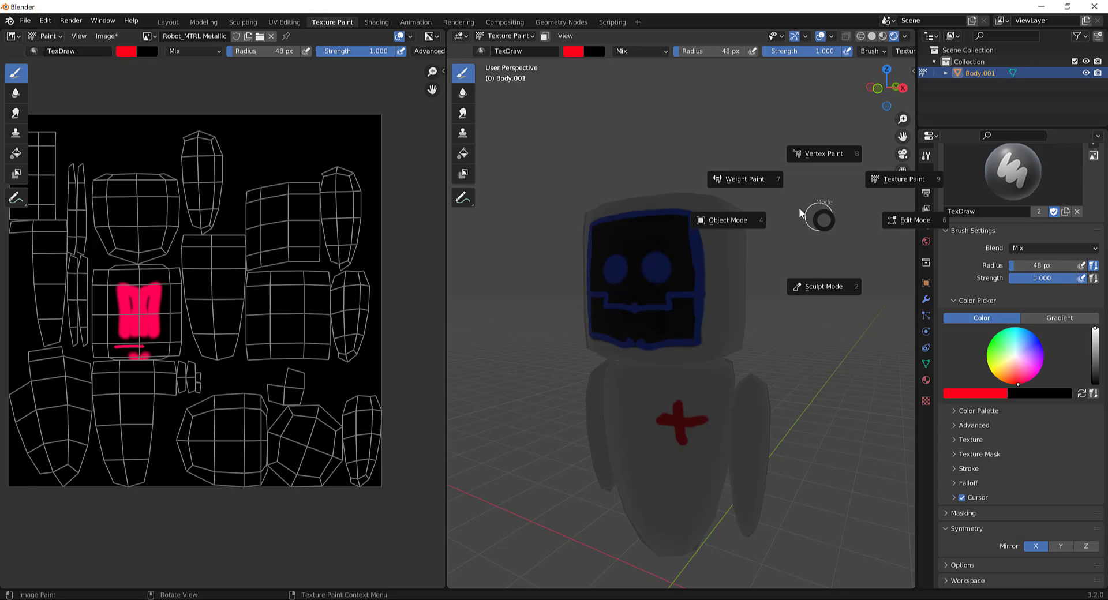
left_click(744, 220)
key("shift+a")
mouse_move(756, 225)
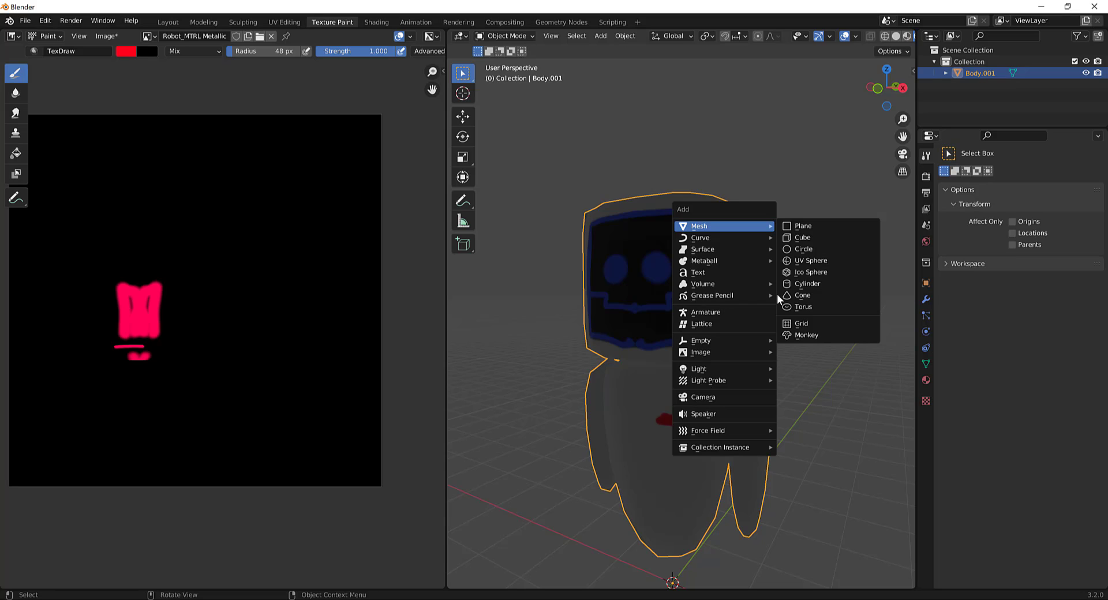
mouse_move(754, 369)
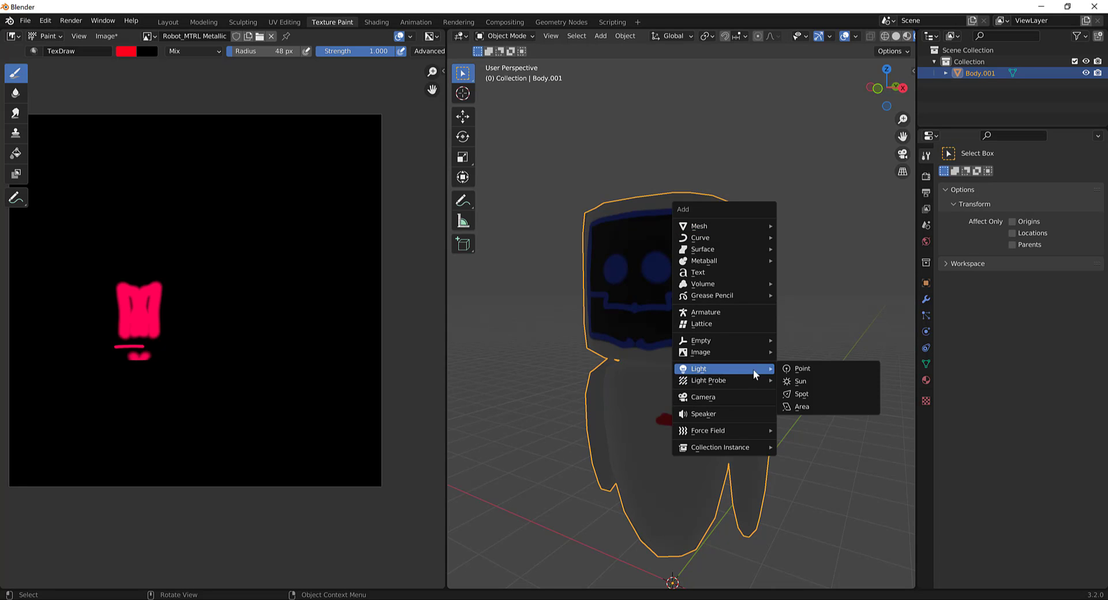
left_click(829, 379)
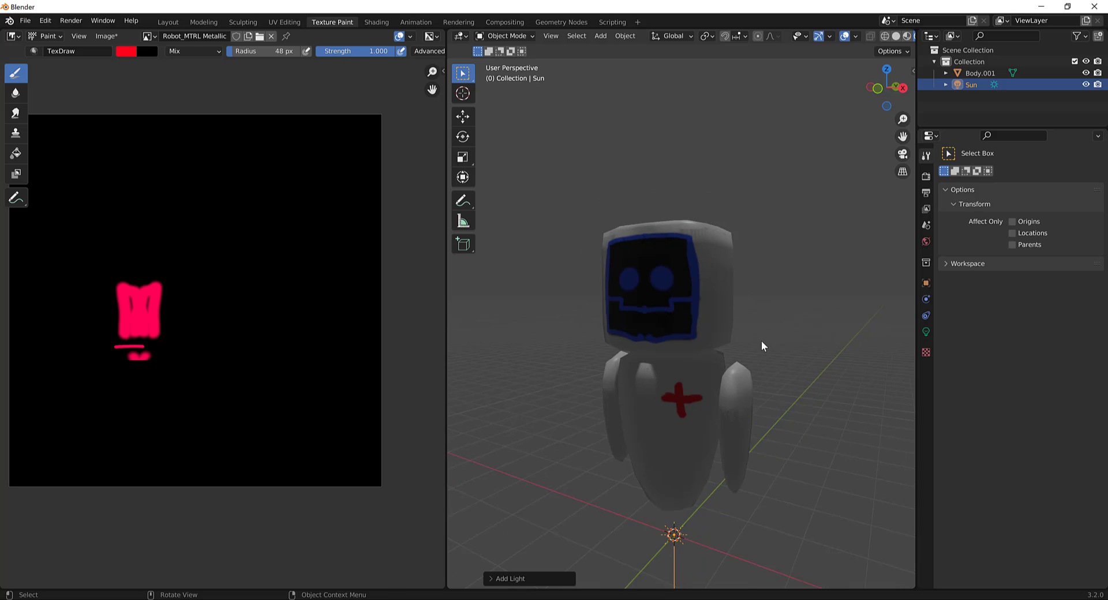
Step: Move the Sun light up above and in front of the robot and rotate it to shine onto the face
scroll(761, 341, "down", 3)
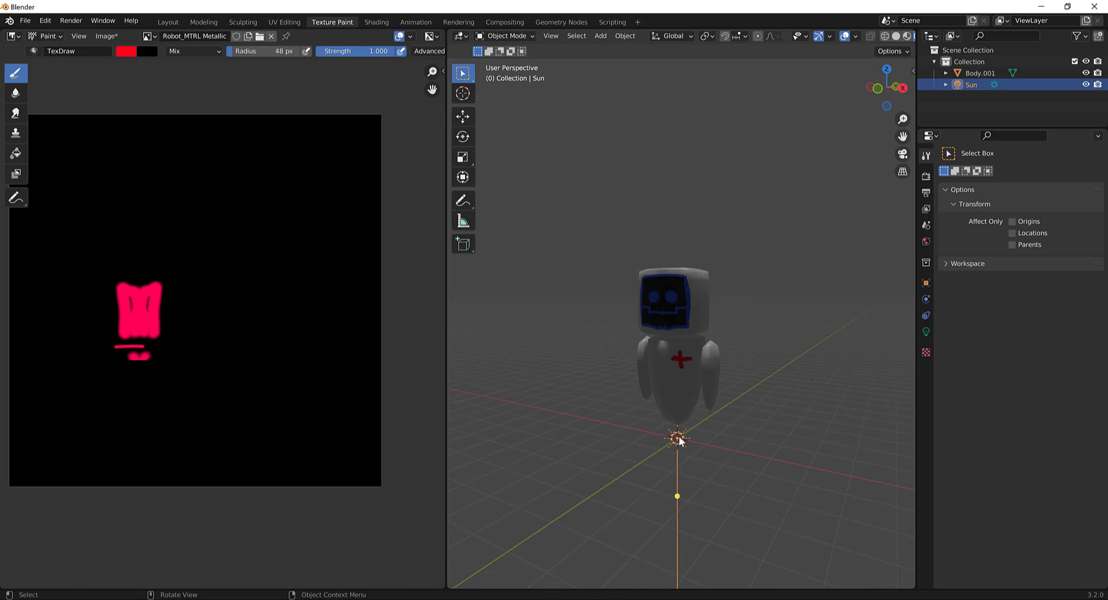
key("g")
left_click(570, 136)
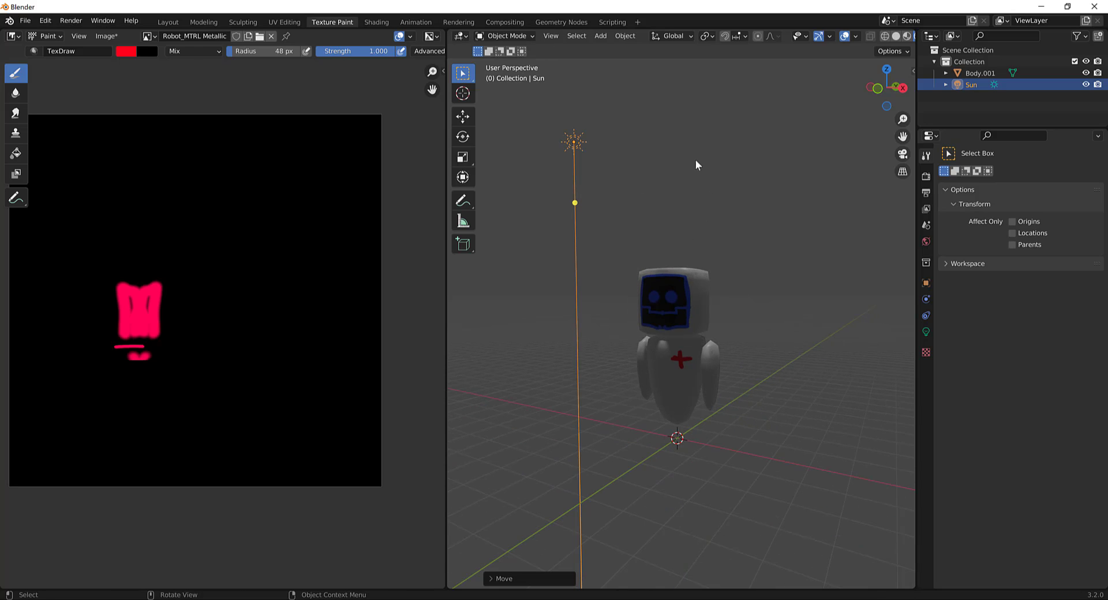
middle_click_drag(696, 165, 670, 148)
key("r")
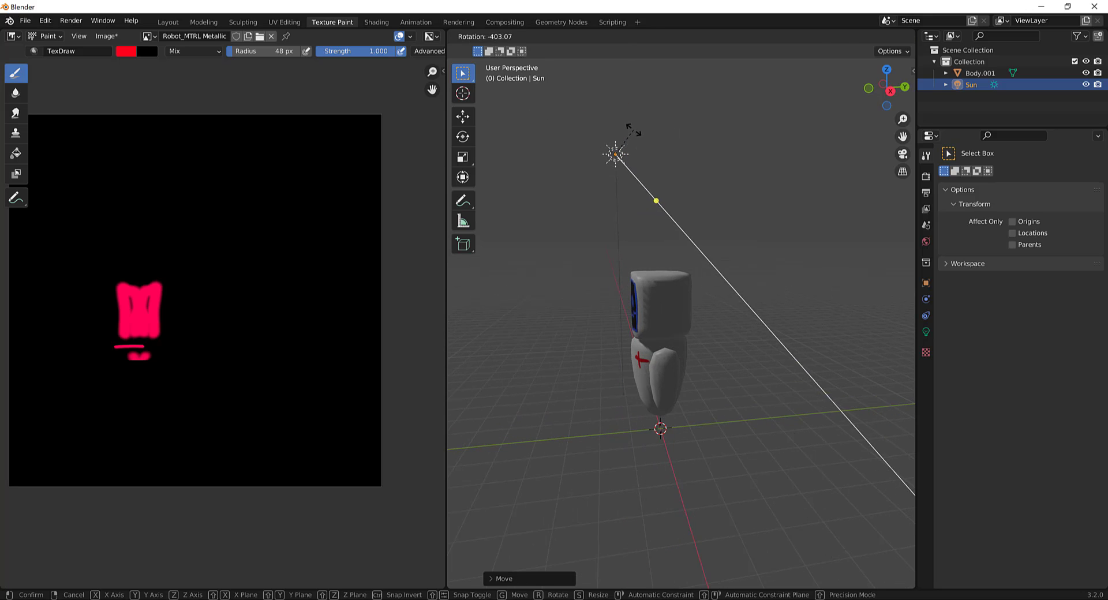
left_click(634, 131)
middle_click_drag(616, 225, 698, 301)
scroll(737, 310, "up", 3)
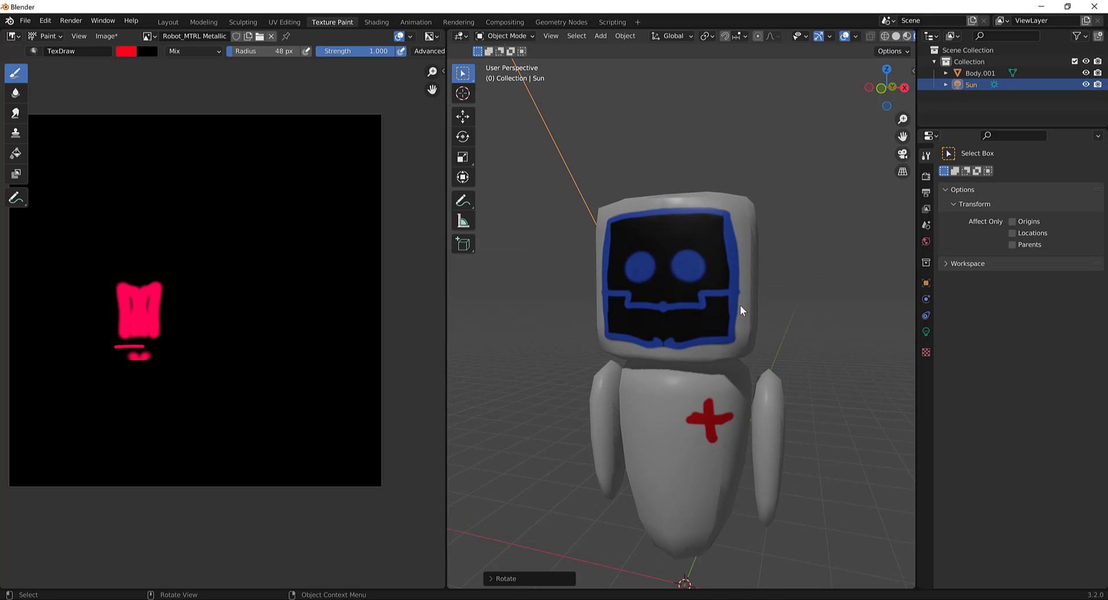
Step: Return the viewport shading to Material Preview for a close view of the robot's head
key("z")
left_click(737, 361)
scroll(728, 323, "up", 3)
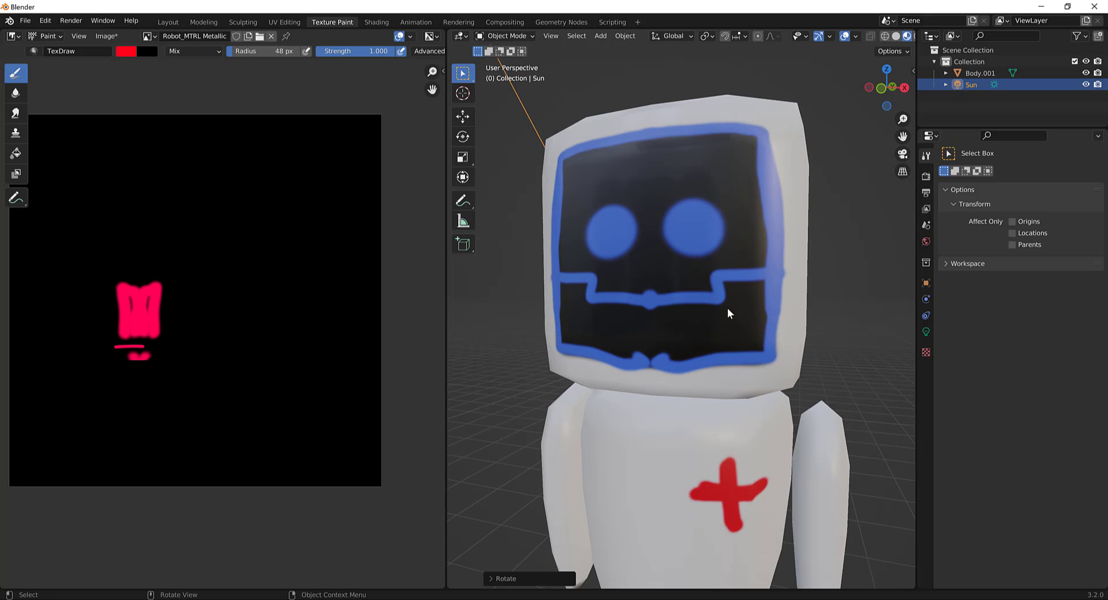
Step: Make the robot body the active object and switch it back to Texture Paint mode
left_click(695, 211)
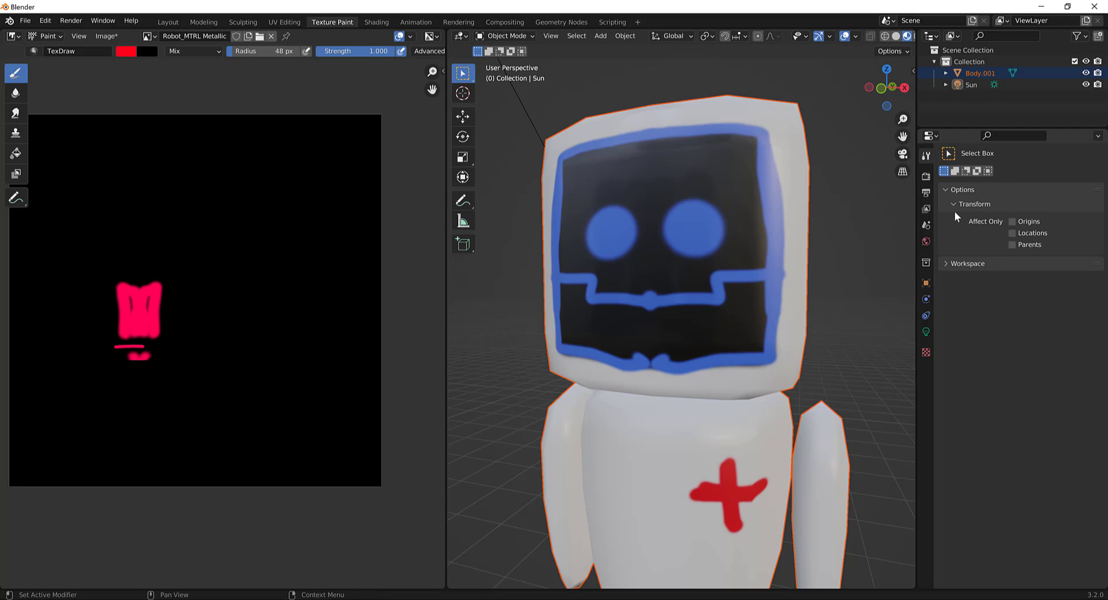
key("ctrl+Tab")
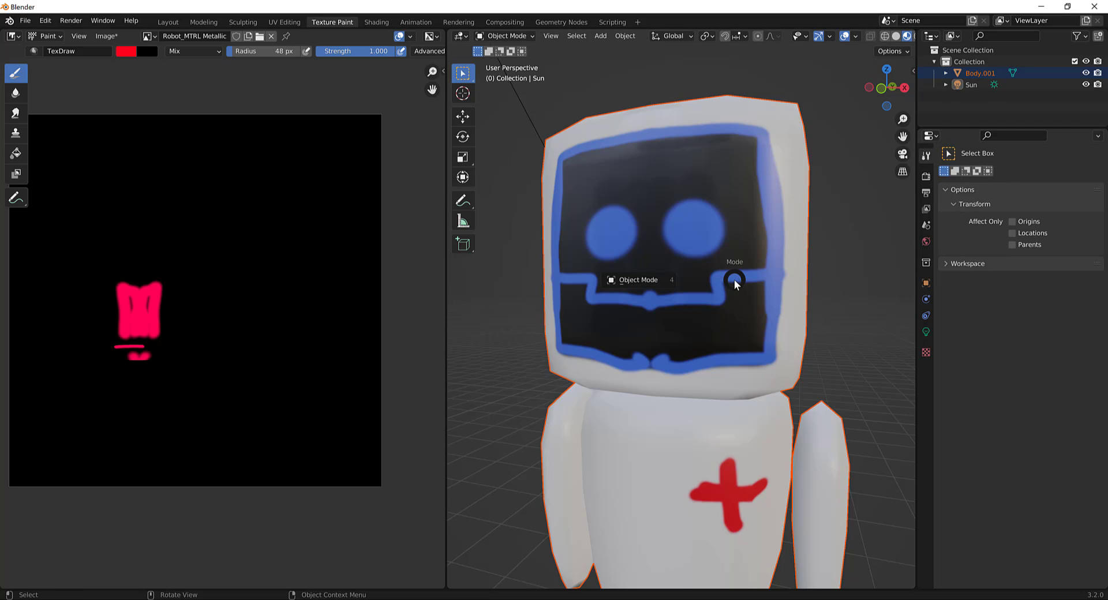
key("ctrl+Tab")
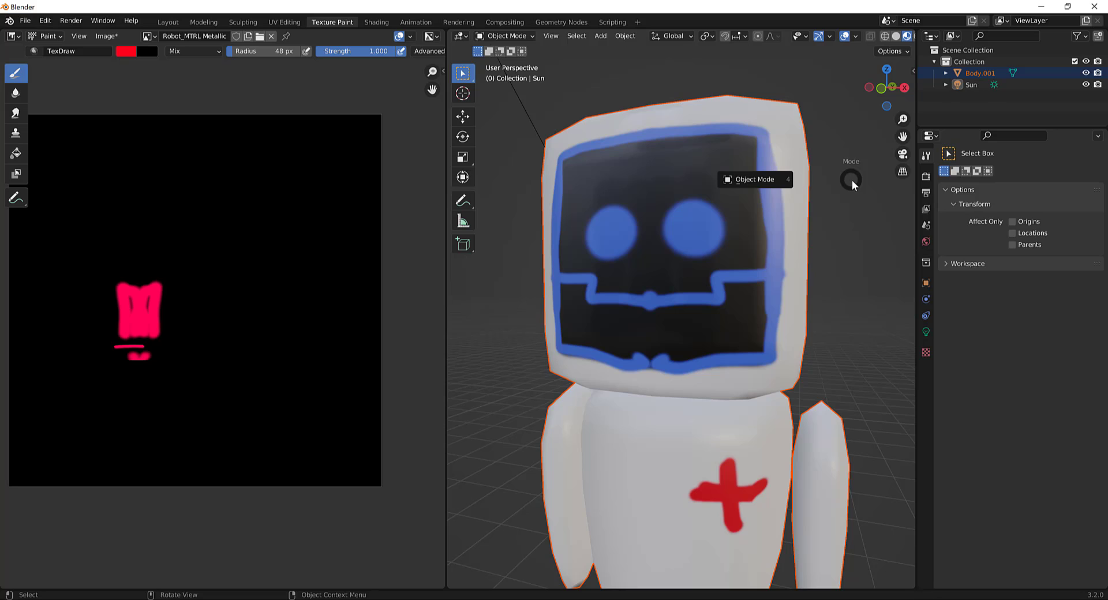
left_click(841, 239)
key("ctrl+Tab")
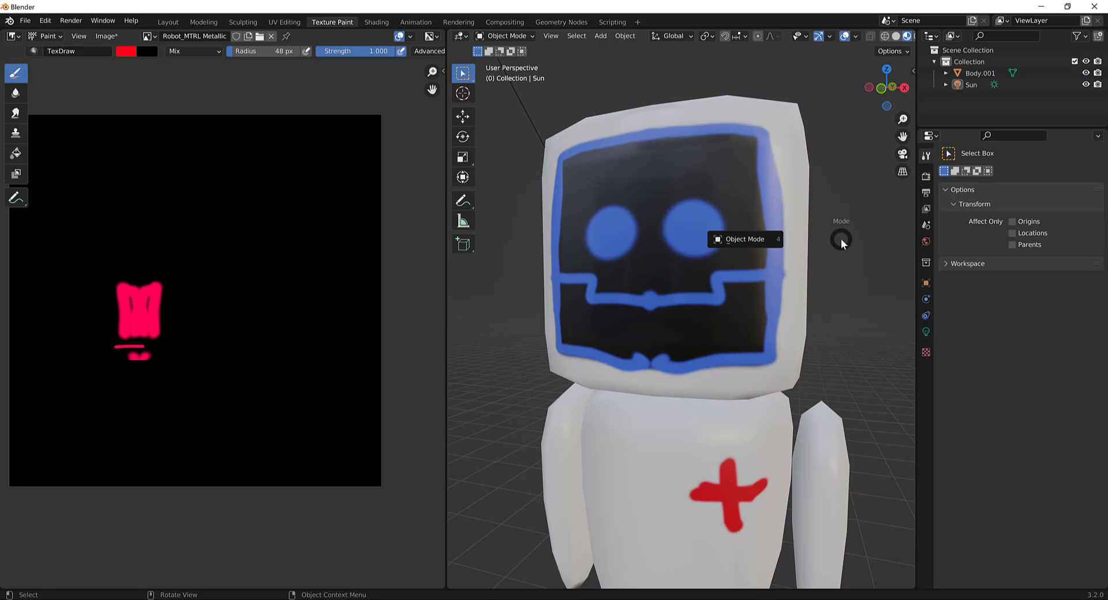
key("ctrl+Tab")
left_click(696, 205)
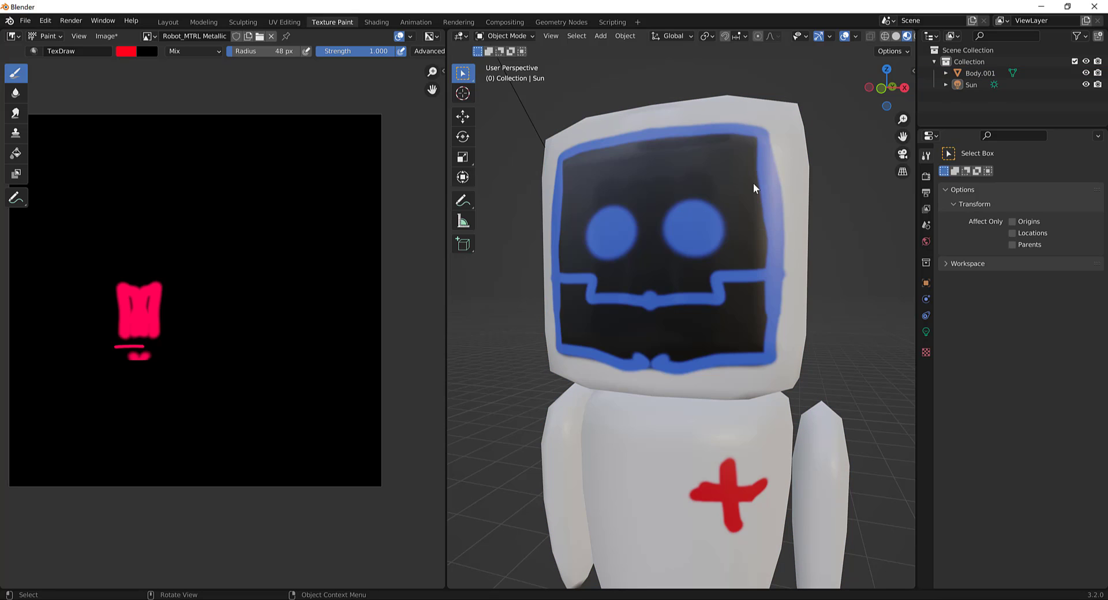
left_click(754, 184)
key("ctrl+Tab")
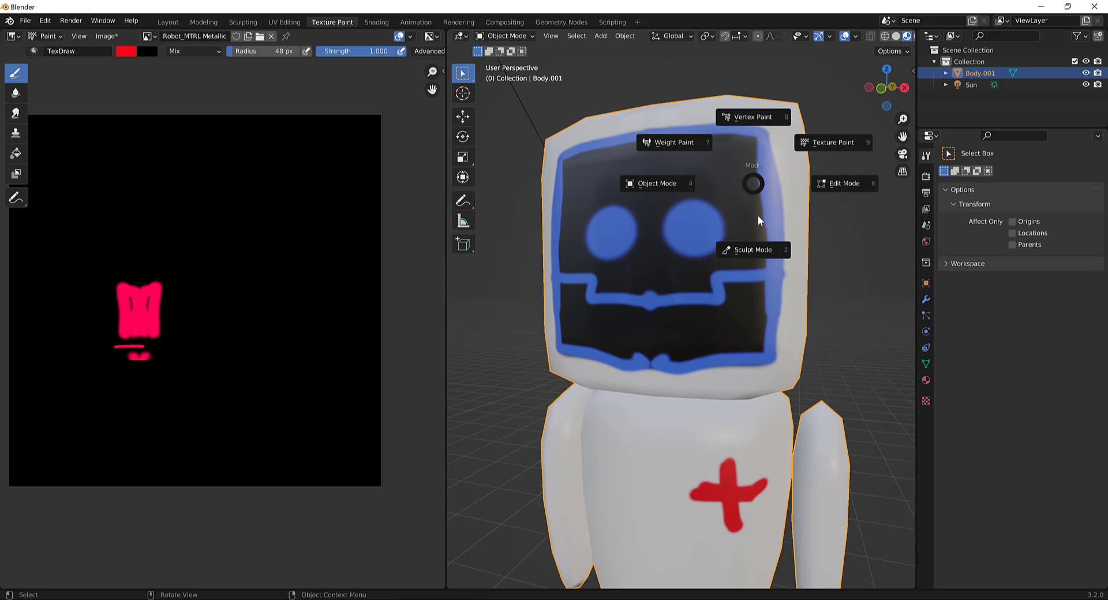
left_click(823, 144)
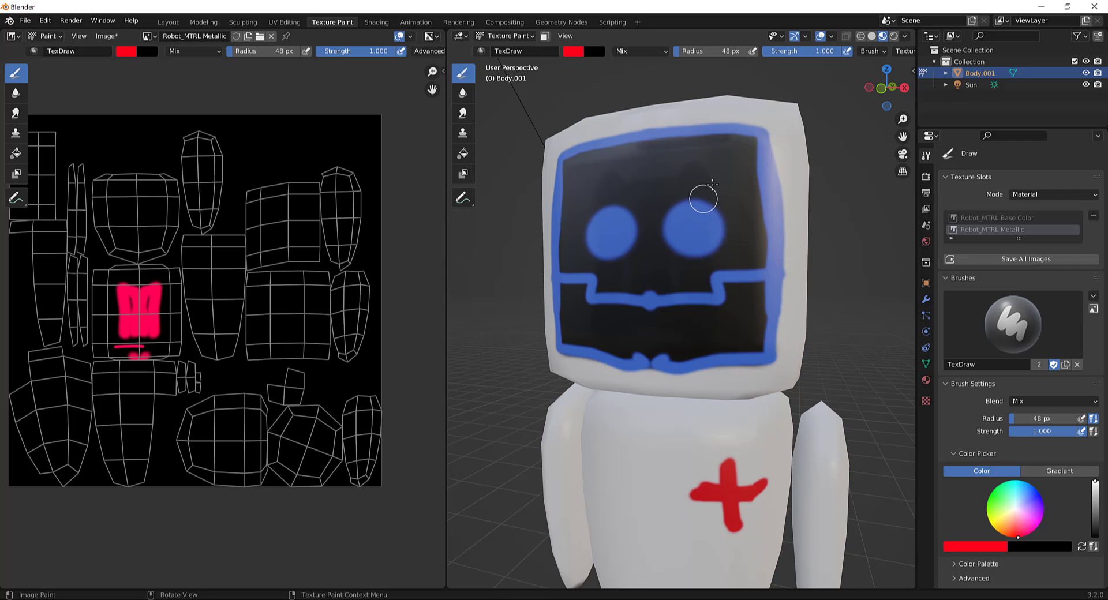
Step: Extend the metallic painting across the face, change the brush colour to near white and cover the whole face screen with it
mouse_move(730, 220)
middle_mouse_down()
mouse_move(713, 228)
mouse_move(735, 245)
middle_mouse_up()
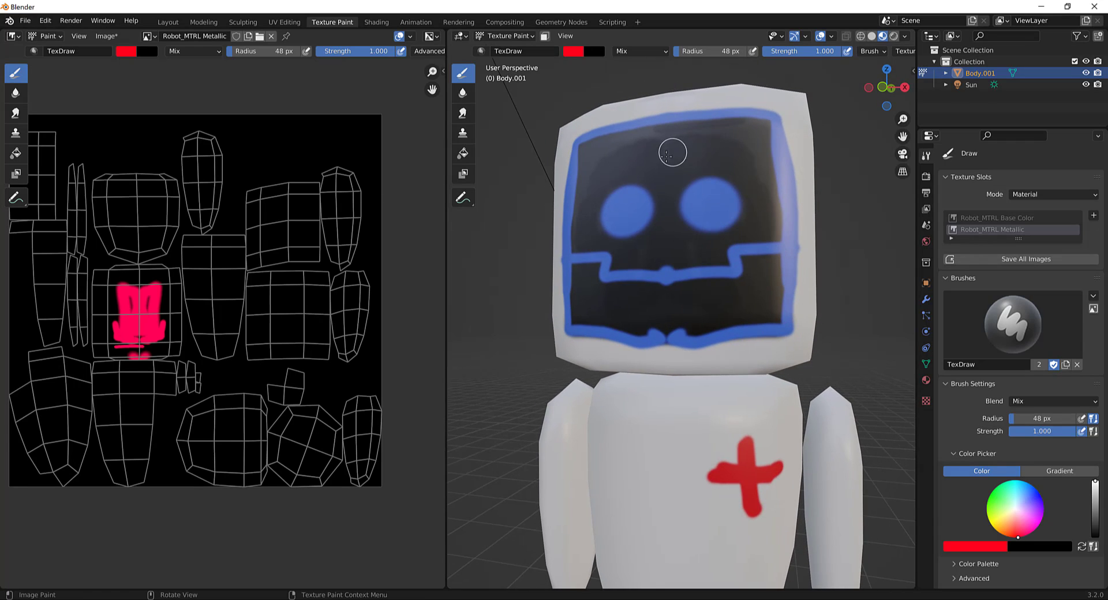
left_click_drag(760, 138, 529, 218)
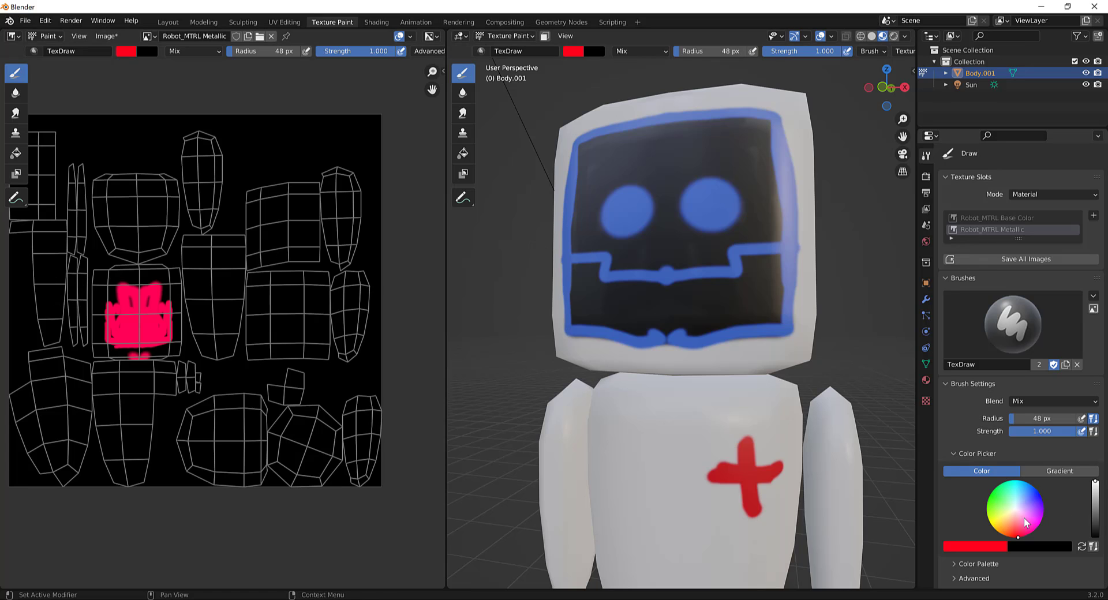
left_click_drag(1024, 518, 1016, 507)
mouse_move(664, 167)
left_mouse_down()
mouse_move(674, 243)
mouse_move(667, 235)
mouse_move(687, 215)
mouse_move(742, 232)
left_mouse_up()
middle_click_drag(742, 233, 642, 160)
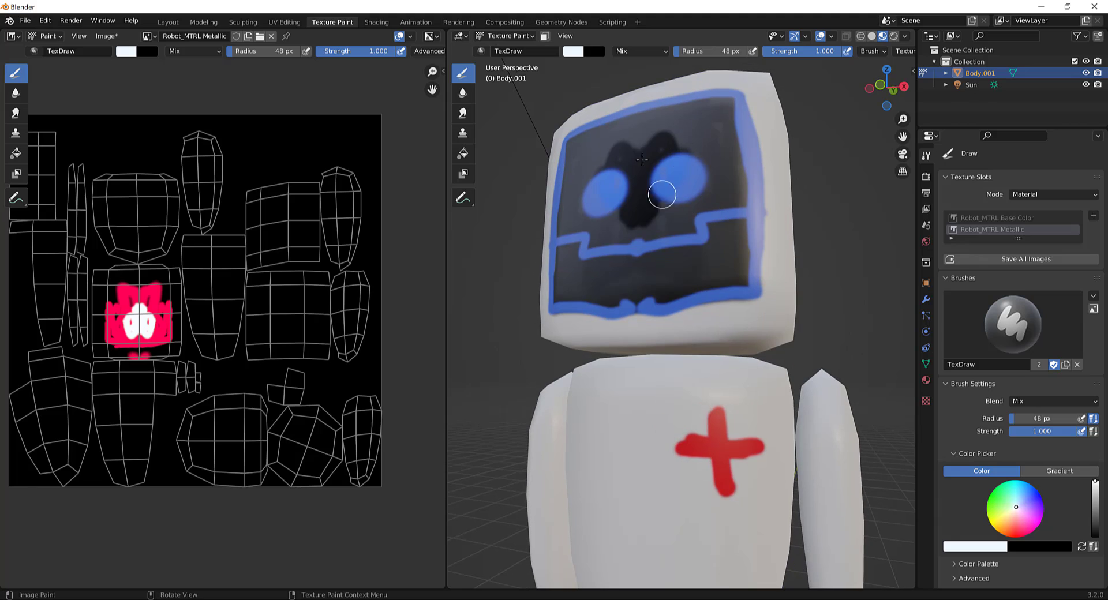
mouse_move(640, 238)
left_mouse_down()
mouse_move(648, 297)
mouse_move(726, 291)
mouse_move(744, 232)
mouse_move(737, 122)
mouse_move(704, 106)
mouse_move(621, 118)
mouse_move(664, 159)
mouse_move(673, 207)
mouse_move(654, 188)
left_mouse_up()
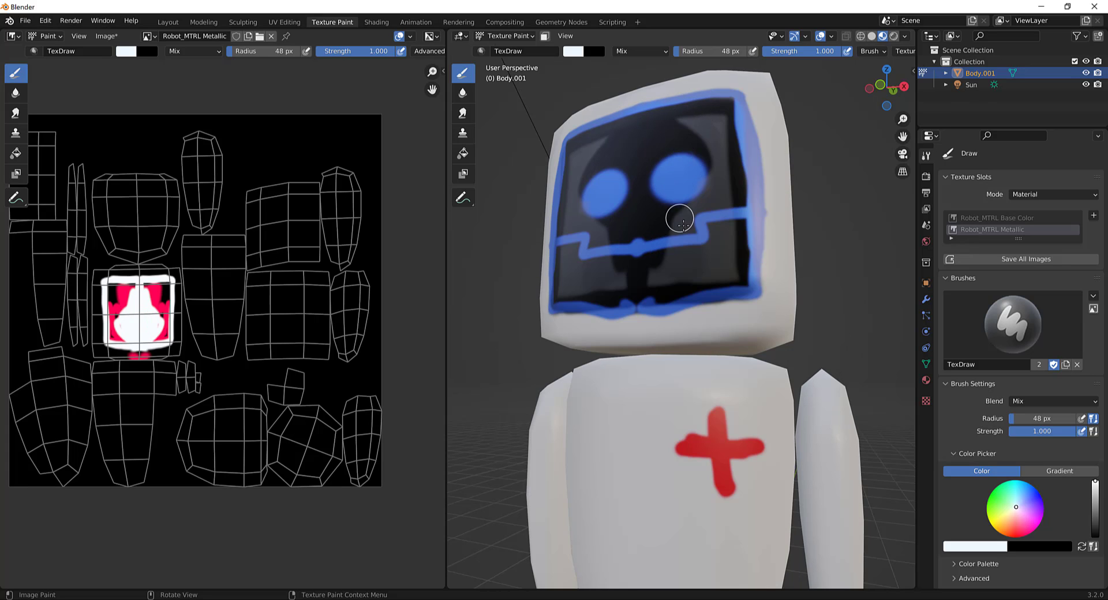
mouse_move(664, 215)
middle_mouse_down()
mouse_move(685, 322)
mouse_move(682, 191)
mouse_move(706, 308)
middle_mouse_up()
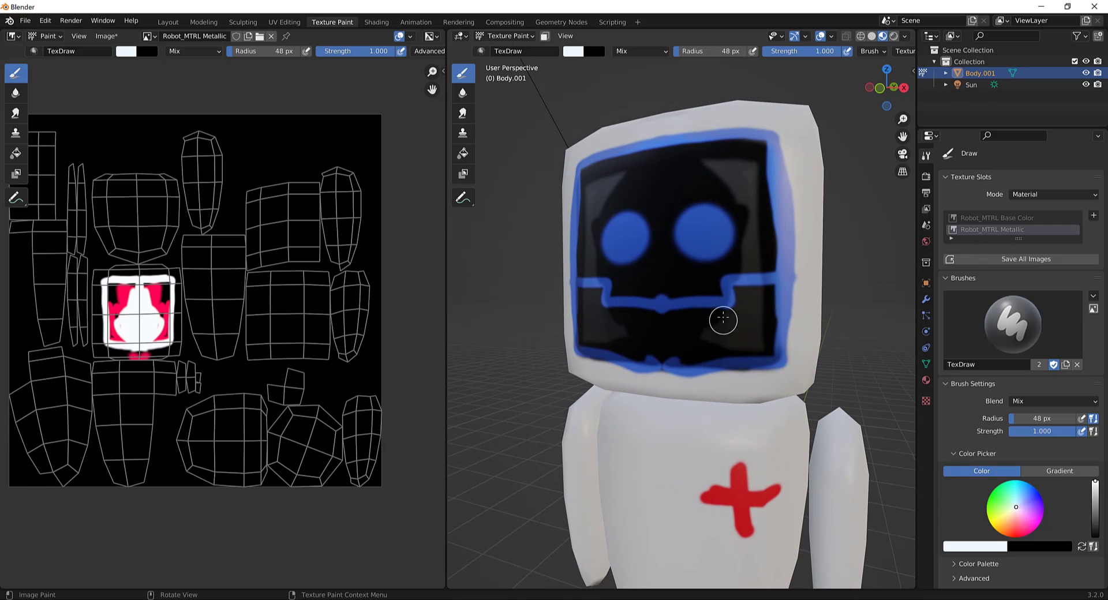
mouse_move(722, 315)
left_mouse_down()
mouse_move(745, 339)
mouse_move(749, 193)
mouse_move(690, 154)
mouse_move(717, 203)
mouse_move(637, 180)
left_mouse_up()
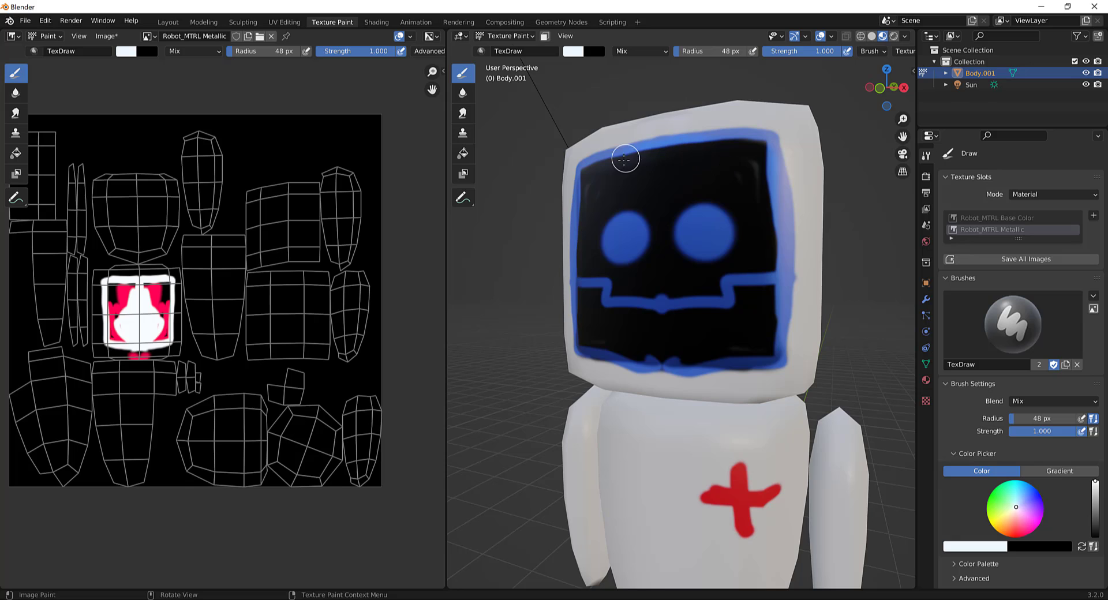
mouse_move(767, 176)
middle_mouse_down()
mouse_move(783, 312)
mouse_move(904, 258)
mouse_move(779, 289)
middle_mouse_up()
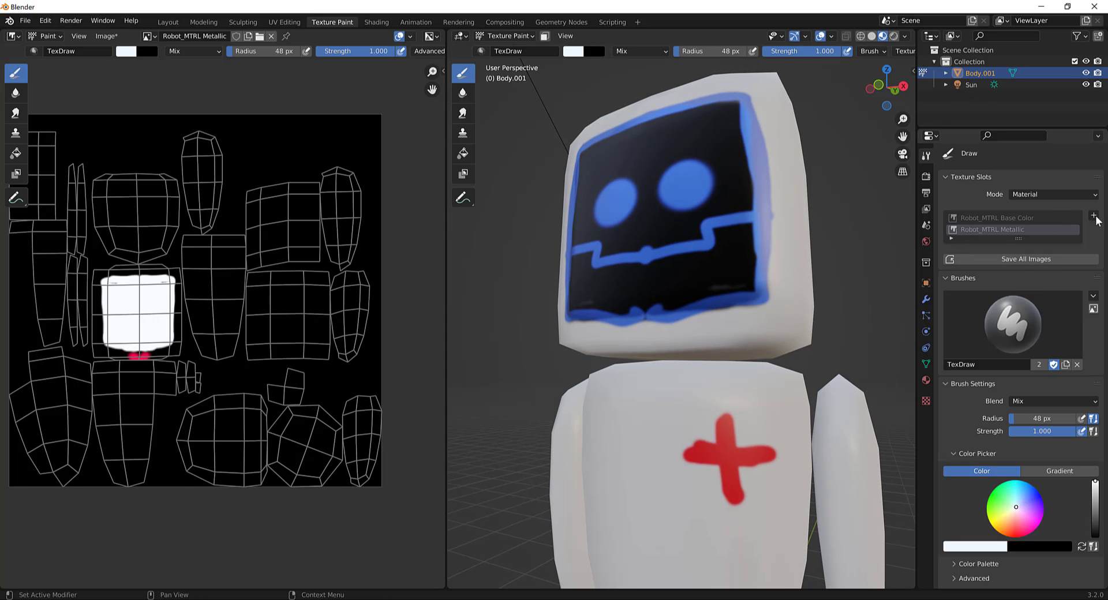
Step: Add a blank black 1024 x 1024 px Roughness texture slot named Robot_MTRL Roughness and inspect the reflections on the robot
left_click(1093, 216)
left_click(1054, 250)
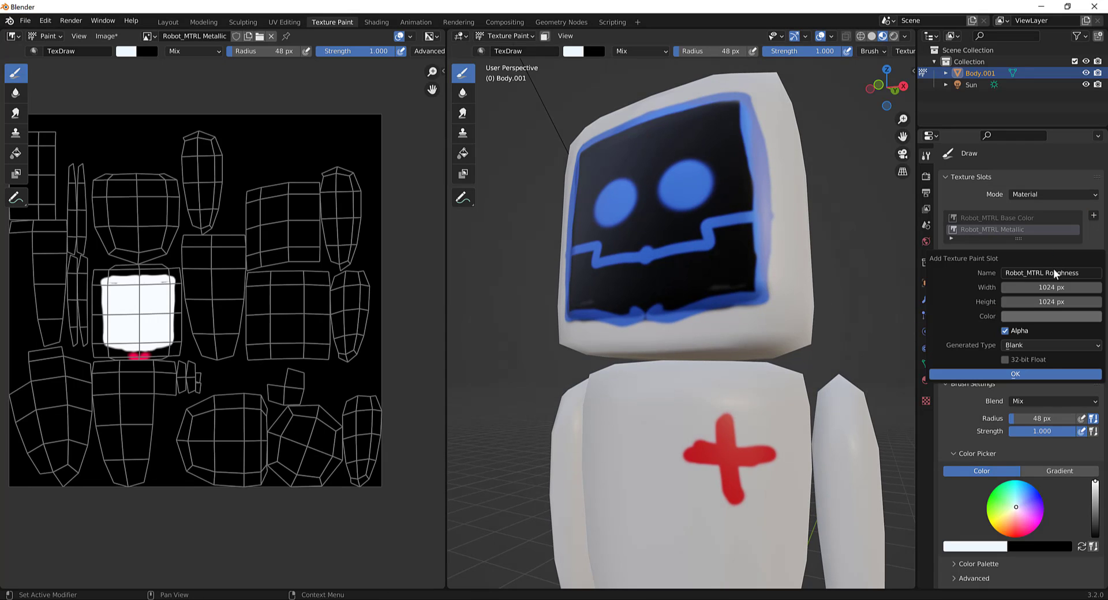
left_click(1037, 317)
left_click_drag(1093, 204, 1093, 235)
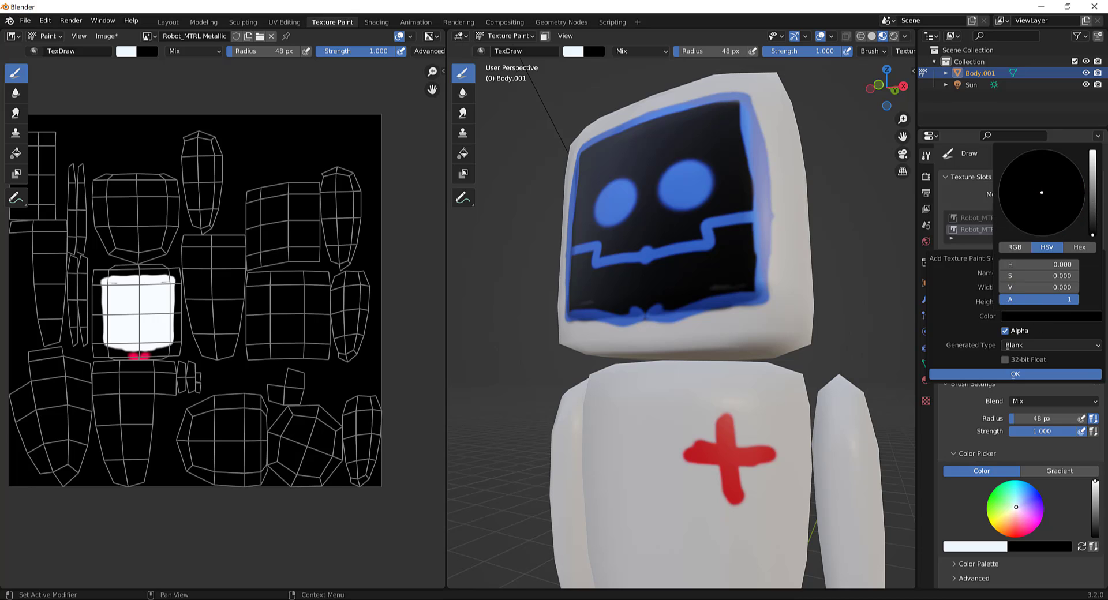
left_click(1032, 375)
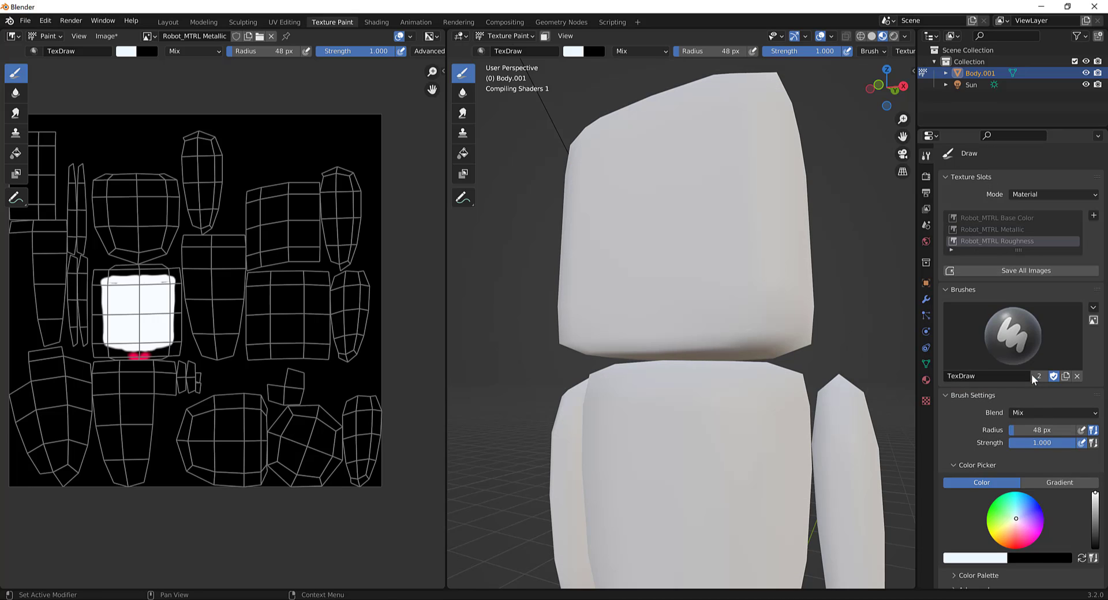
mouse_move(877, 264)
middle_mouse_down()
mouse_move(866, 303)
mouse_move(861, 273)
mouse_move(467, 320)
mouse_move(837, 245)
mouse_move(842, 231)
middle_mouse_up()
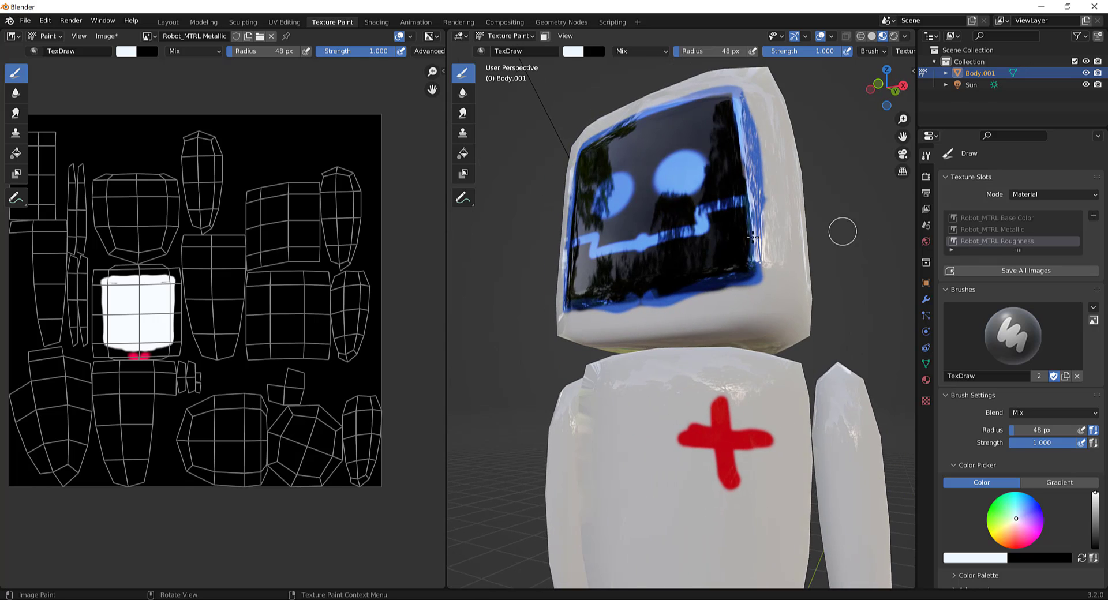
mouse_move(738, 283)
middle_mouse_down()
mouse_move(782, 247)
mouse_move(763, 265)
mouse_move(762, 309)
mouse_move(750, 272)
middle_mouse_up()
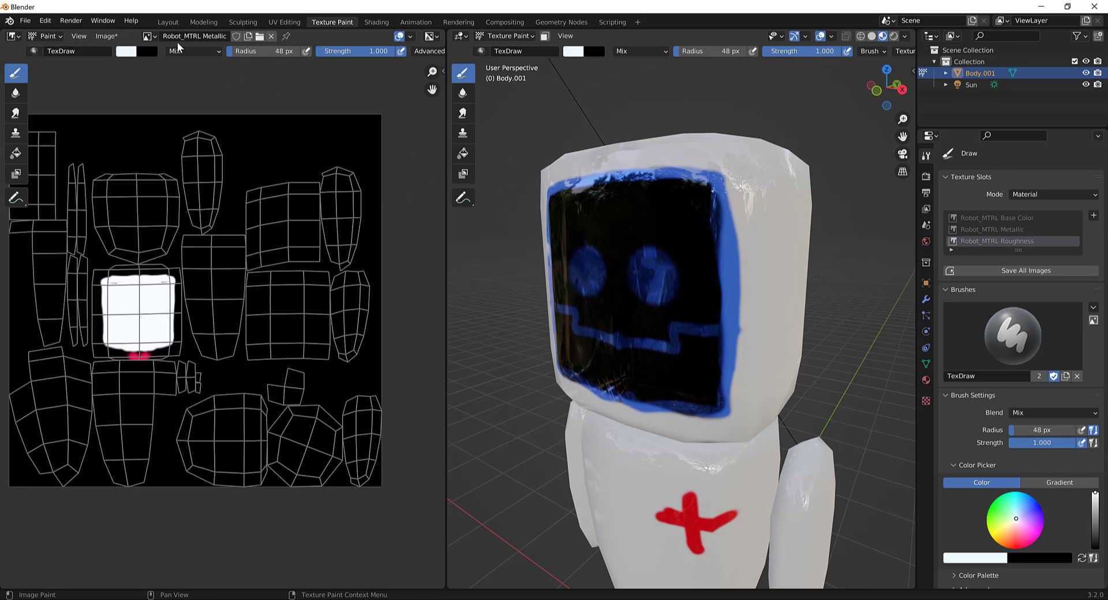
Step: Display the Robot_MTRL Roughness image in the image editor and fill it entirely with white
left_click(147, 35)
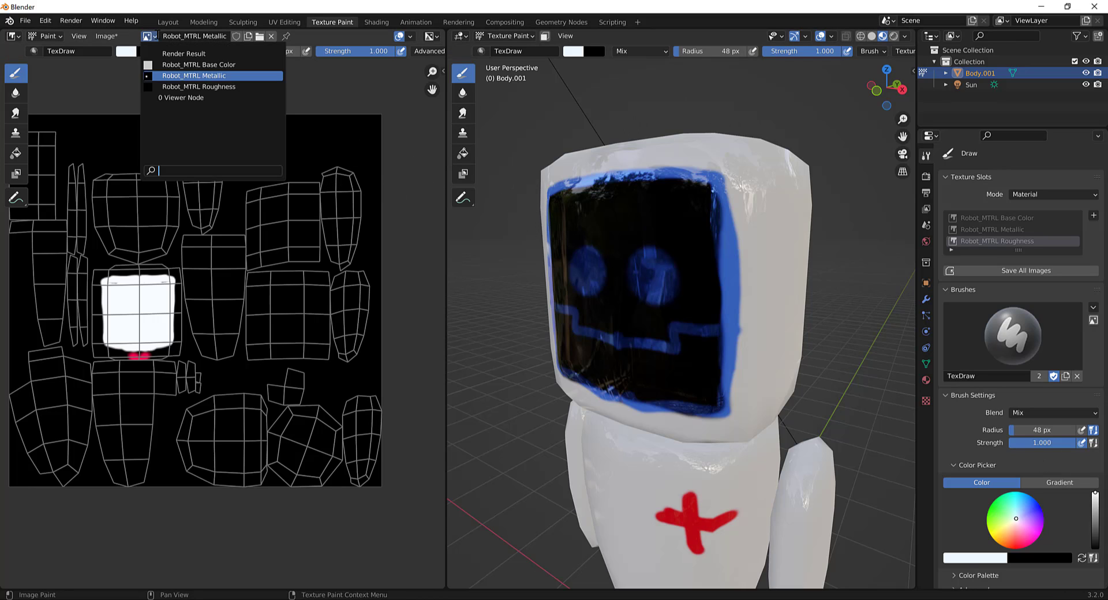
left_click(173, 88)
left_click(22, 156)
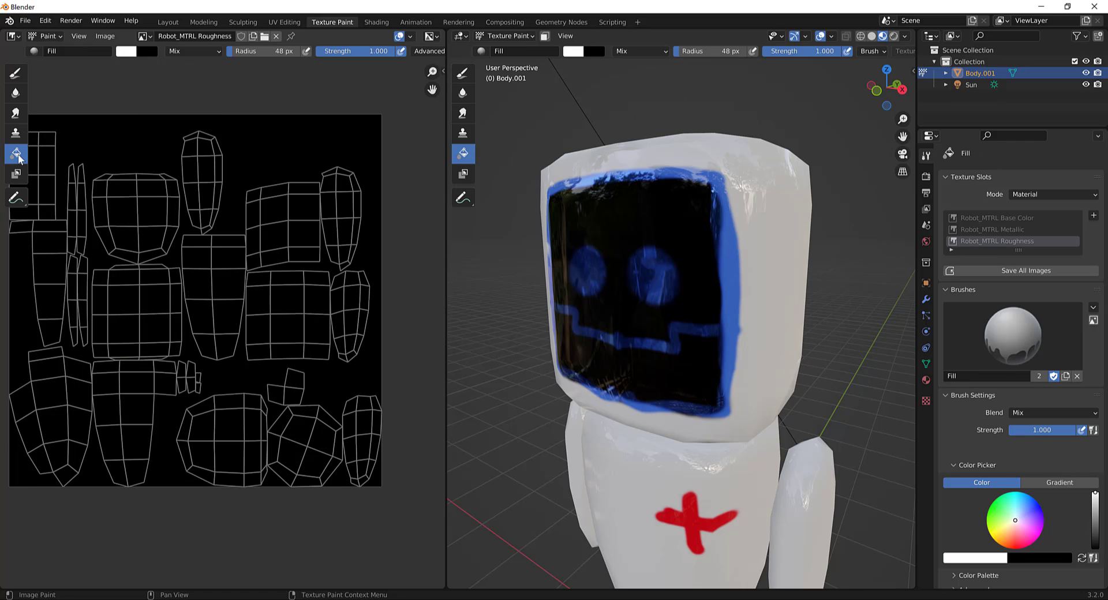
left_click(159, 137)
mouse_move(778, 262)
middle_mouse_down()
mouse_move(787, 327)
mouse_move(773, 300)
middle_mouse_up()
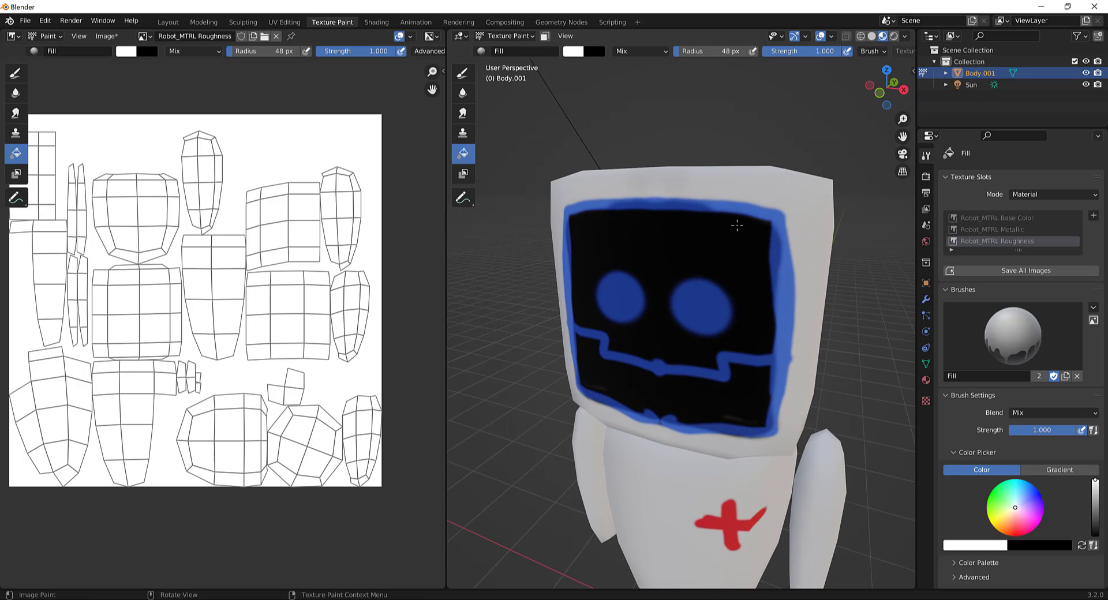
middle_click_drag(724, 240, 697, 226)
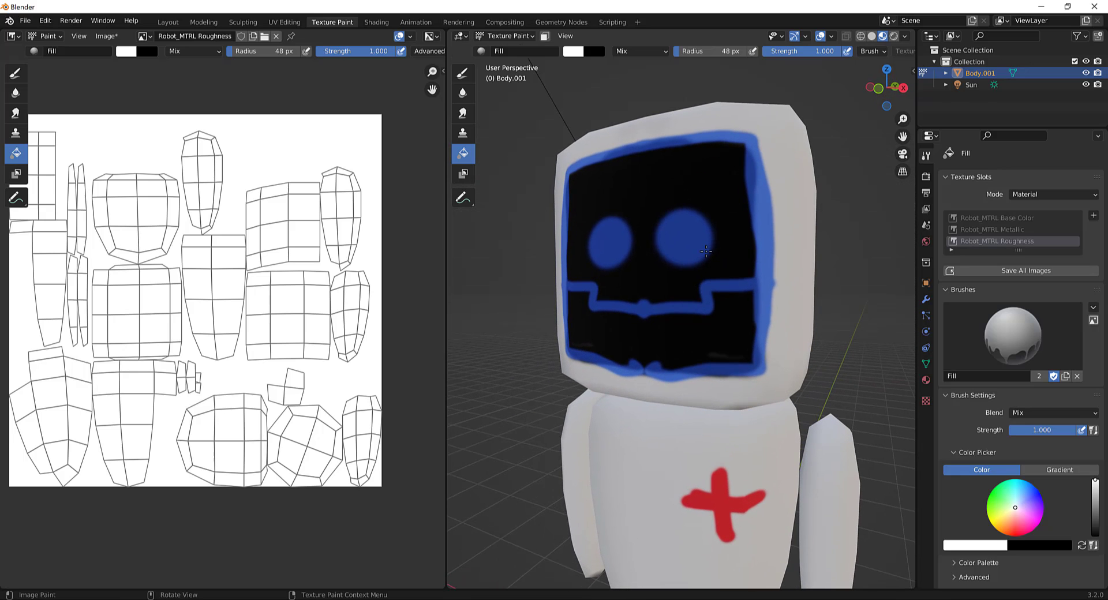
Step: Try filling the robot's roughness map with a darker shade, and undo the fill
left_click_drag(1098, 500, 1095, 518)
left_click(703, 285)
mouse_move(702, 284)
middle_mouse_down()
mouse_move(767, 272)
mouse_move(621, 344)
mouse_move(655, 372)
middle_mouse_up()
key("ctrl+z")
Step: Switch to the Draw brush with a dark grey colour and paint the roughness over the robot's eyes and middle of the face screen
left_click(463, 74)
left_click_drag(1096, 493, 1096, 527)
left_click_drag(590, 295, 581, 300)
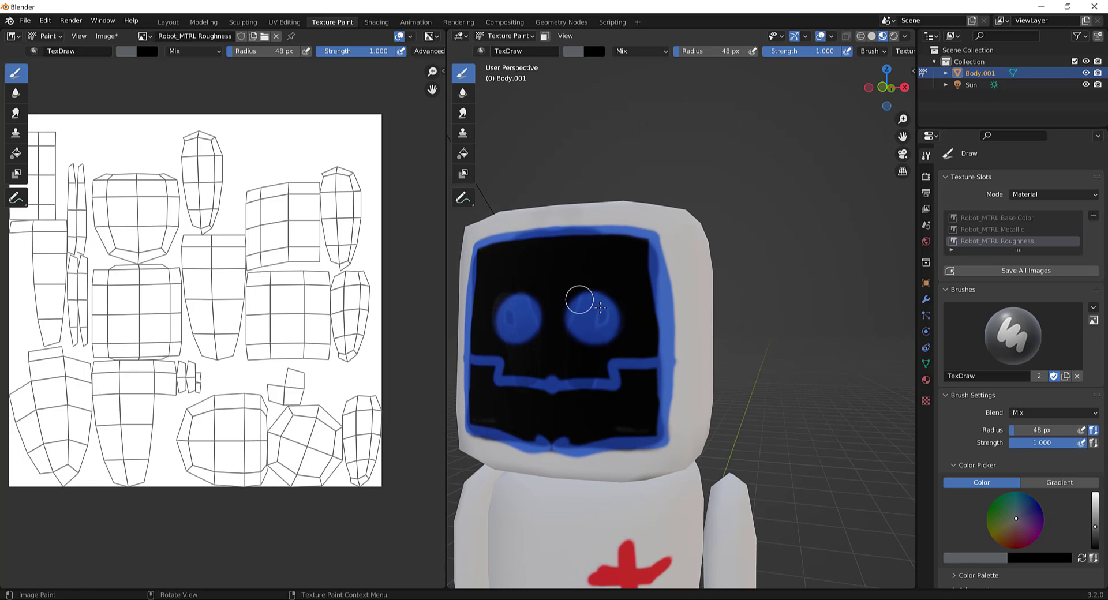
middle_click_drag(631, 329, 690, 295)
scroll(689, 296, "up", 2)
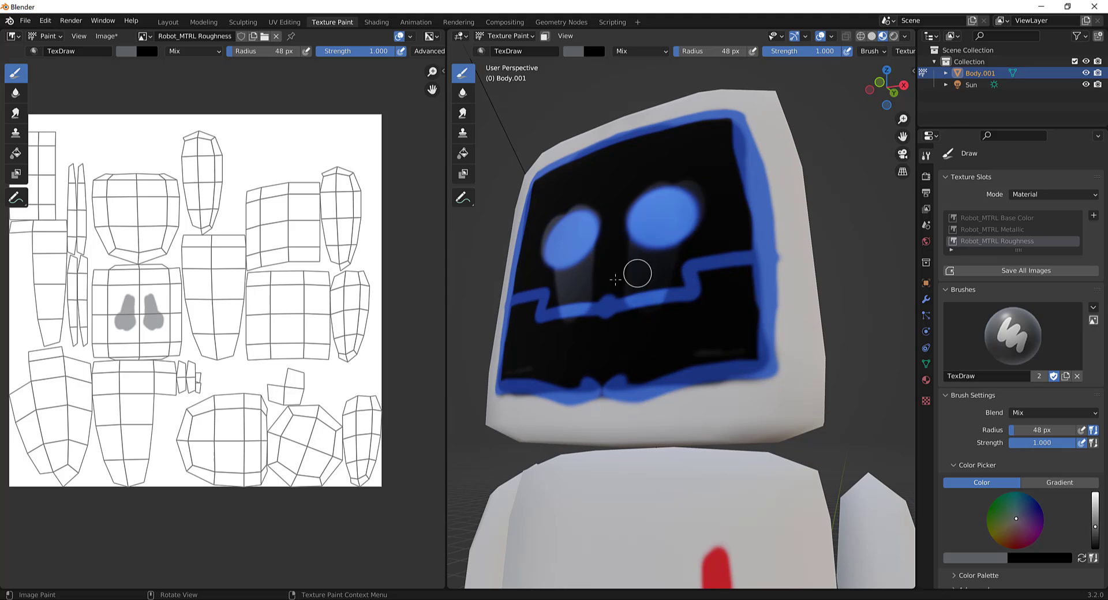
mouse_move(616, 282)
left_mouse_down()
mouse_move(624, 225)
mouse_move(660, 255)
left_mouse_up()
mouse_move(658, 164)
left_mouse_down()
mouse_move(623, 154)
mouse_move(629, 198)
mouse_move(642, 170)
left_mouse_up()
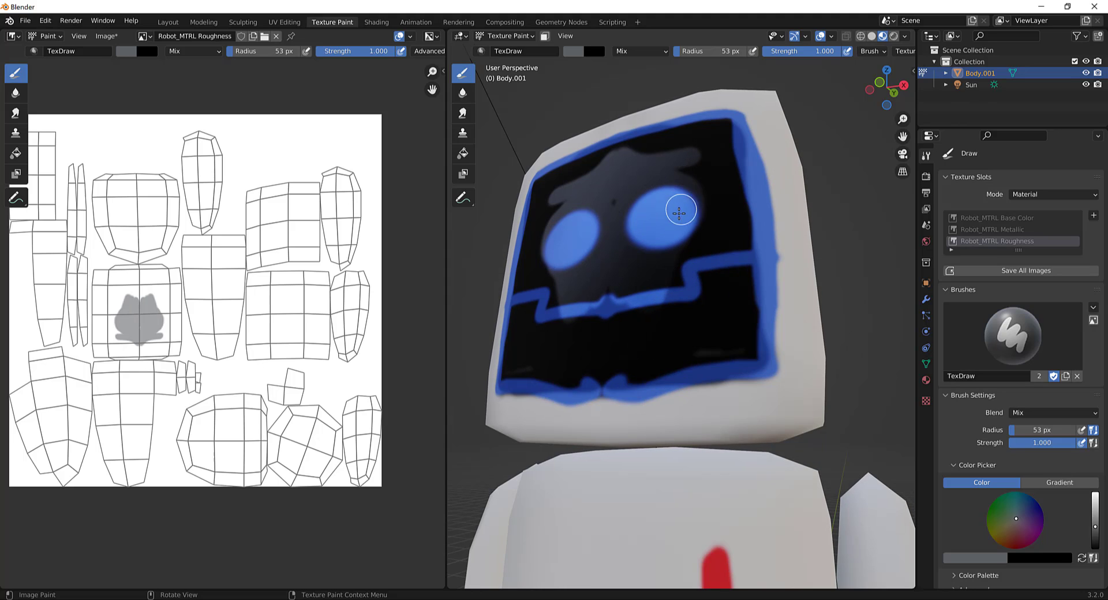
Step: Enlarge the brush radius to 105 px and cover the rest of the face screen with grey roughness, touching up missed spots at 54 px
key("f")
mouse_move(618, 319)
left_mouse_down()
mouse_move(626, 358)
mouse_move(723, 321)
mouse_move(655, 278)
mouse_move(720, 322)
mouse_move(735, 240)
mouse_move(730, 161)
mouse_move(613, 153)
mouse_move(715, 136)
mouse_move(658, 160)
mouse_move(692, 173)
left_mouse_up()
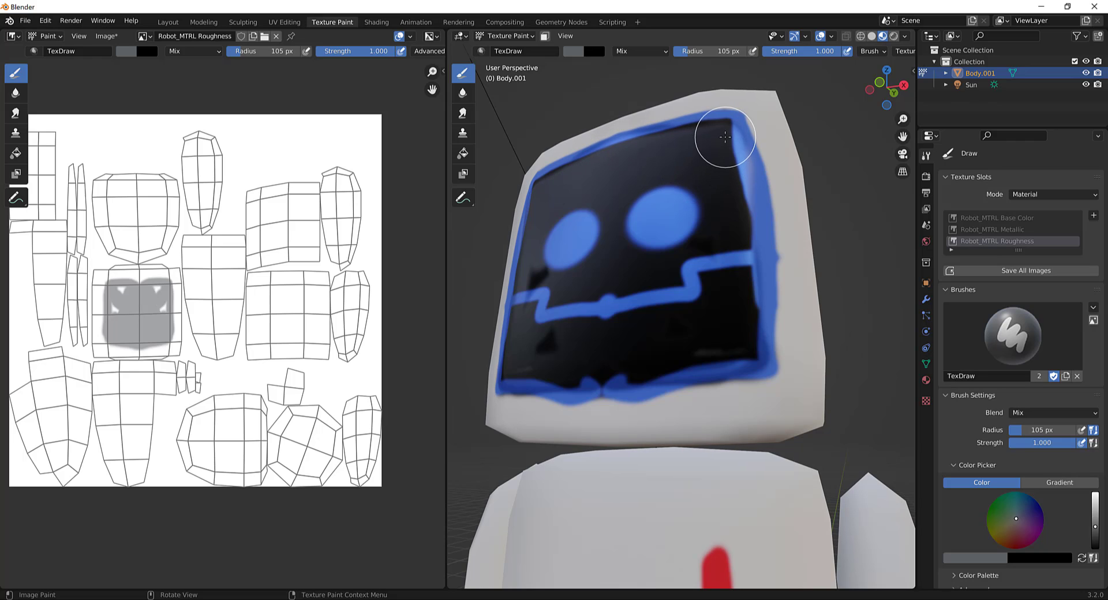
mouse_move(726, 137)
left_mouse_down()
mouse_move(648, 141)
mouse_move(725, 208)
mouse_move(720, 310)
left_mouse_up()
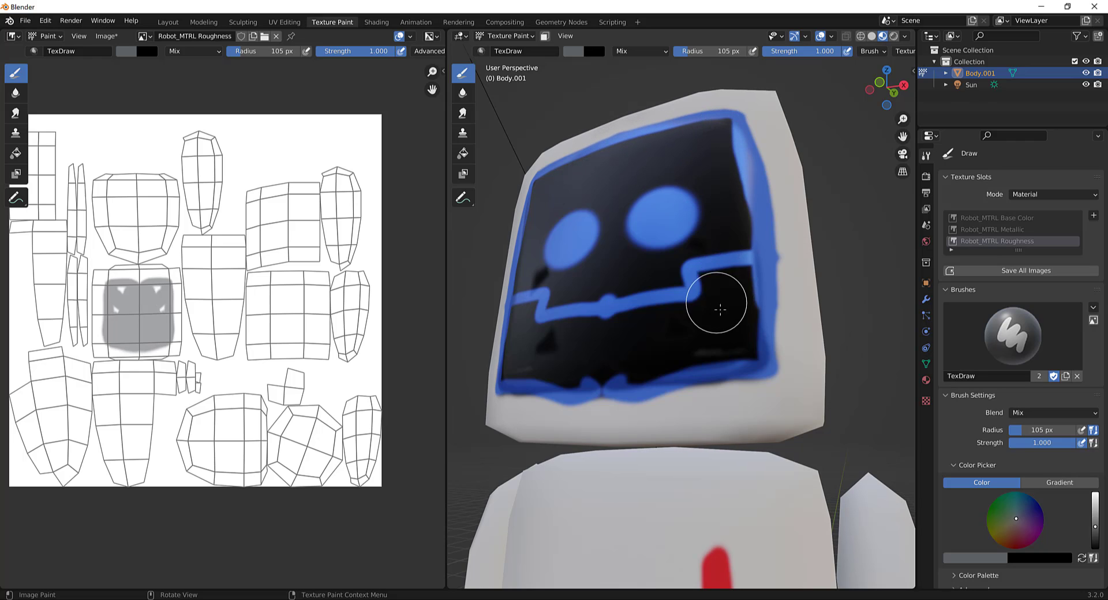
scroll(720, 310, "down", 8)
middle_click_drag(720, 310, 693, 313)
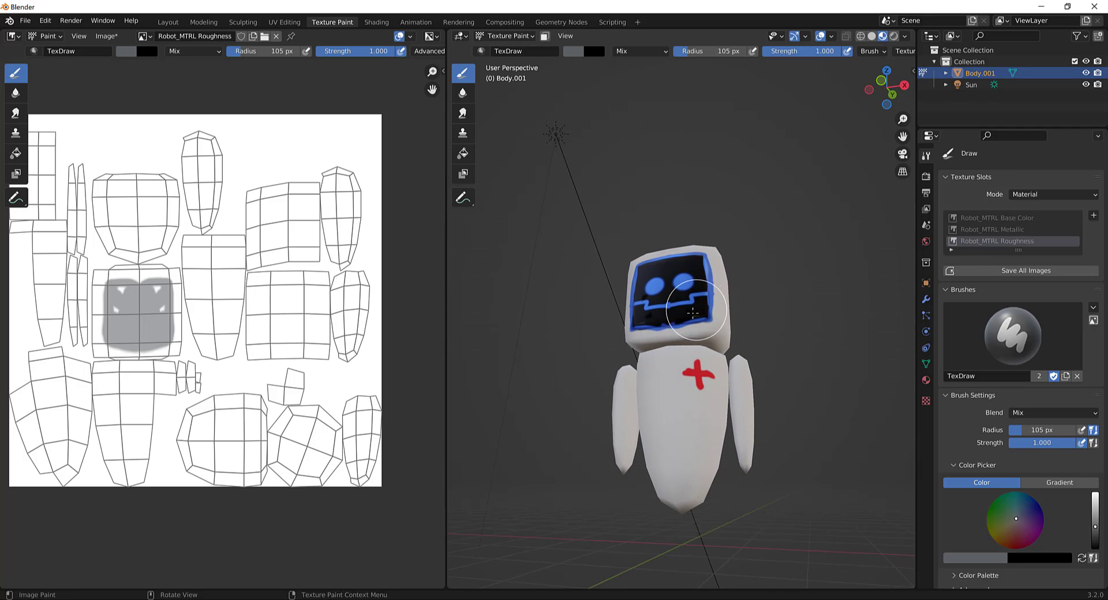
scroll(692, 312, "up", 4)
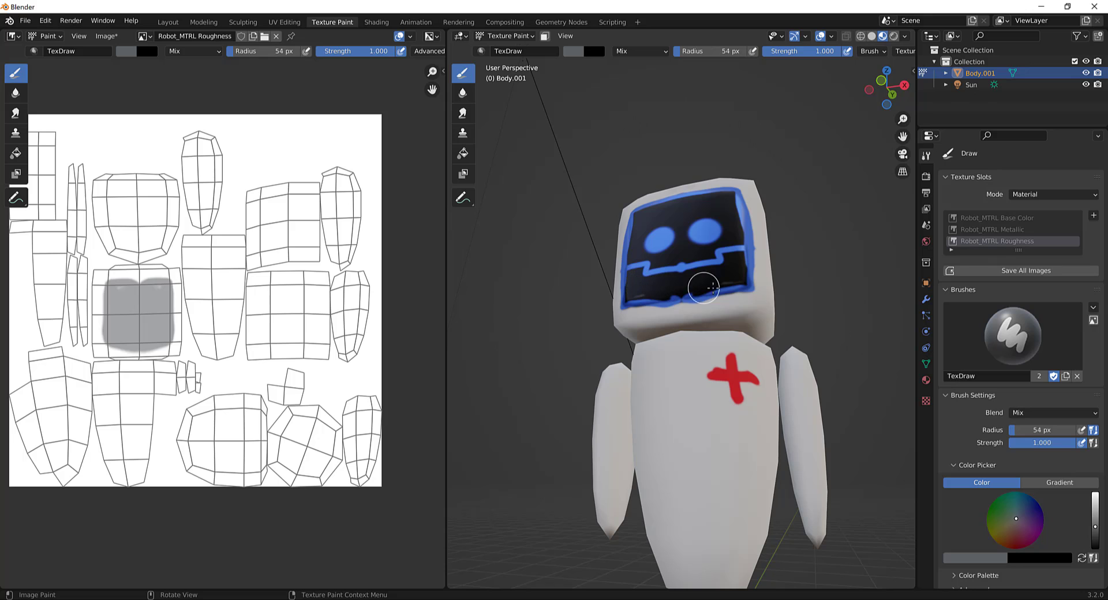
mouse_move(738, 207)
middle_mouse_down()
mouse_move(791, 301)
mouse_move(685, 329)
mouse_move(735, 302)
mouse_move(860, 306)
mouse_move(738, 280)
middle_mouse_up()
scroll(736, 286, "down", 5)
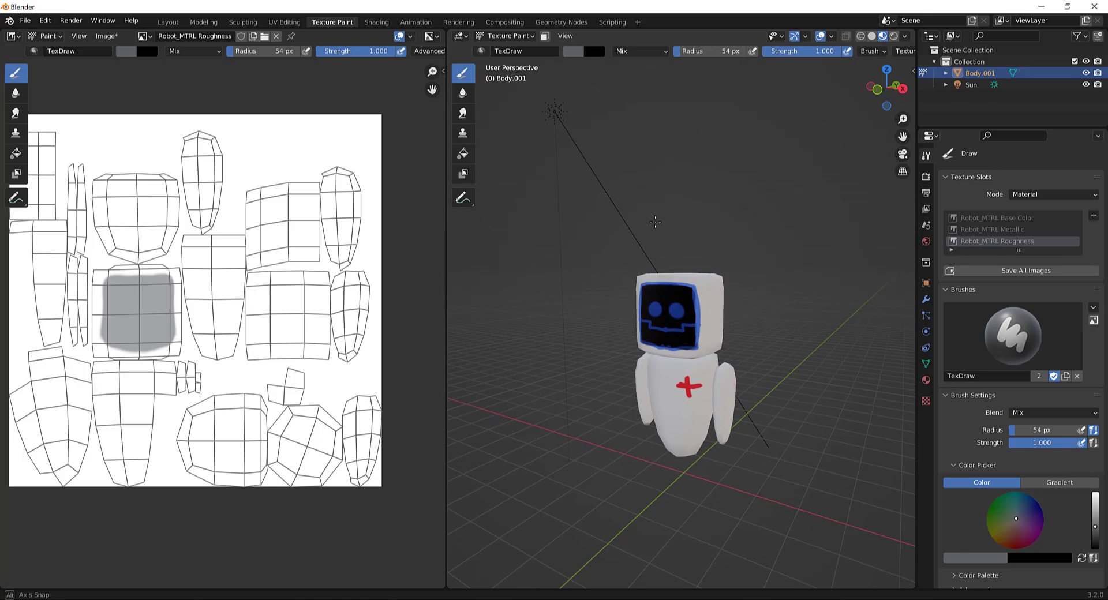
Step: Preview the robot in Rendered shading from several angles and switch from Texture Paint to Object Mode
key("z")
left_click(725, 230)
scroll(733, 271, "up", 5)
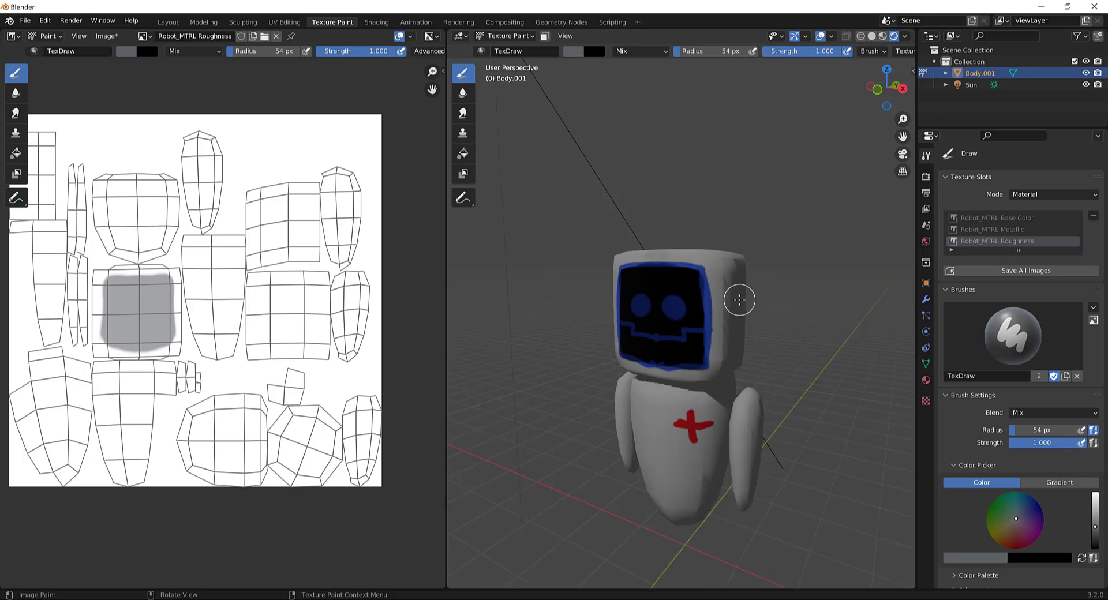
mouse_move(737, 297)
middle_mouse_down()
mouse_move(722, 301)
mouse_move(750, 318)
mouse_move(716, 325)
mouse_move(788, 316)
mouse_move(608, 322)
mouse_move(685, 358)
mouse_move(681, 338)
mouse_move(757, 314)
middle_mouse_up()
scroll(757, 314, "down", 4)
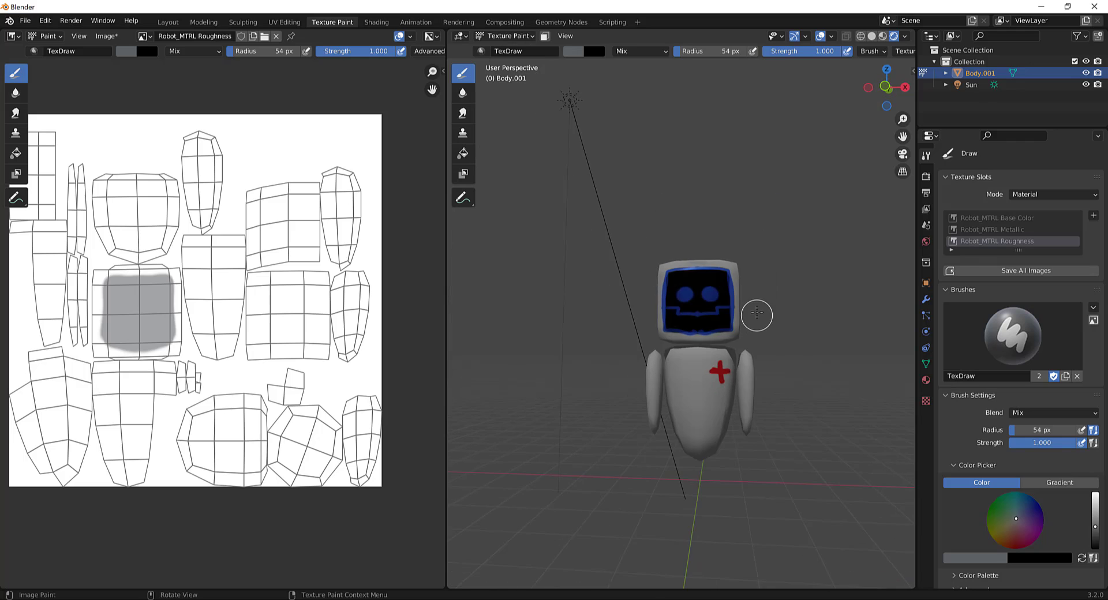
key("ctrl+Tab")
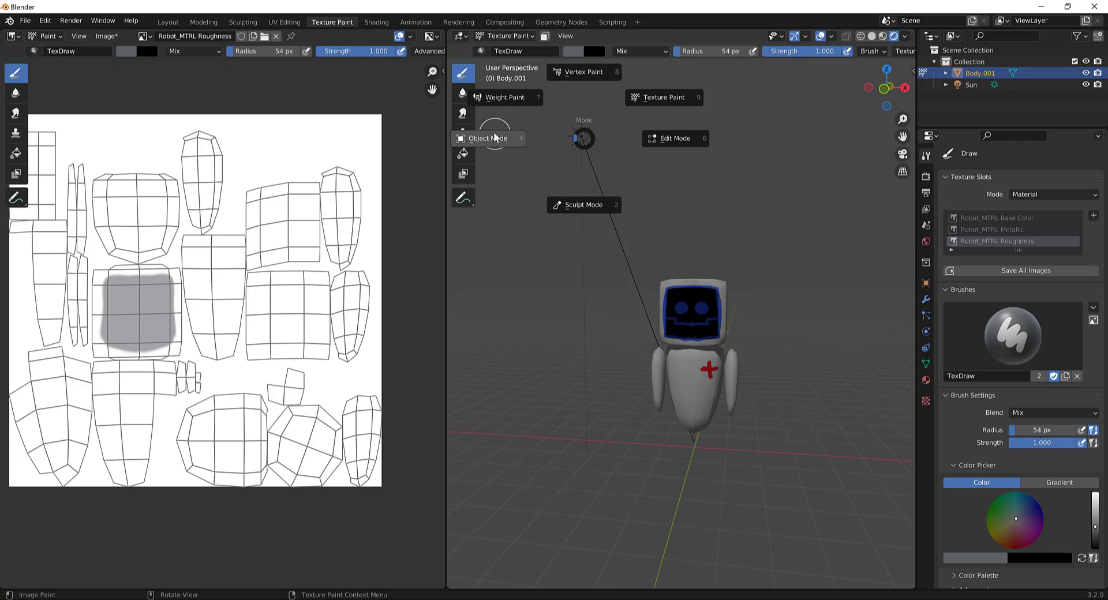
left_click(493, 132)
Step: Select the Sun light and rotate it to check how its light reflects off the robot's face screen
left_click(583, 137)
middle_click_drag(583, 137, 702, 279)
scroll(702, 280, "up", 3)
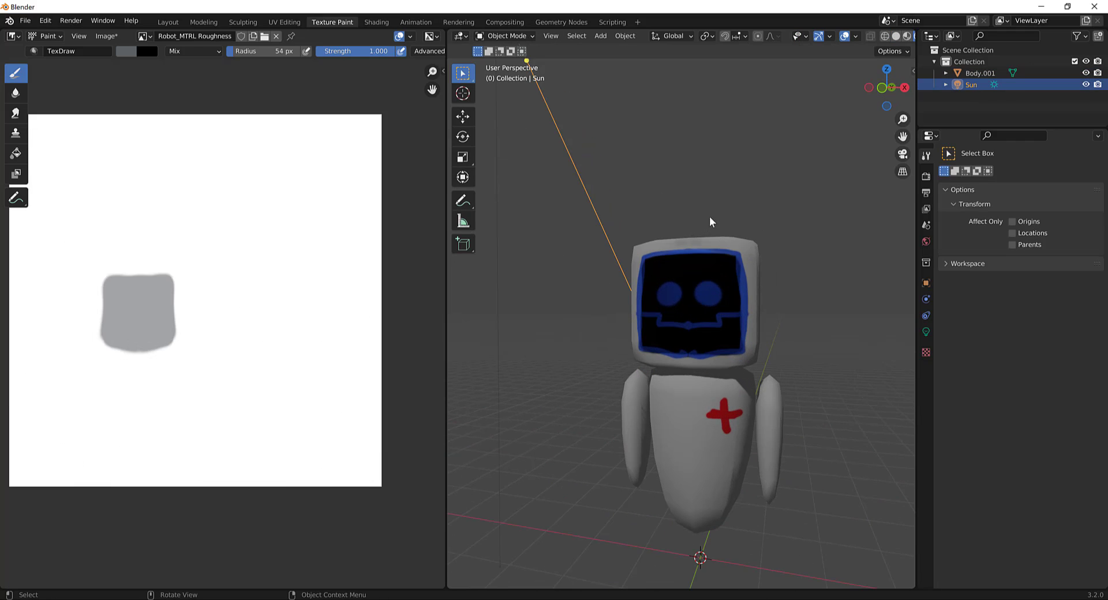
key("r")
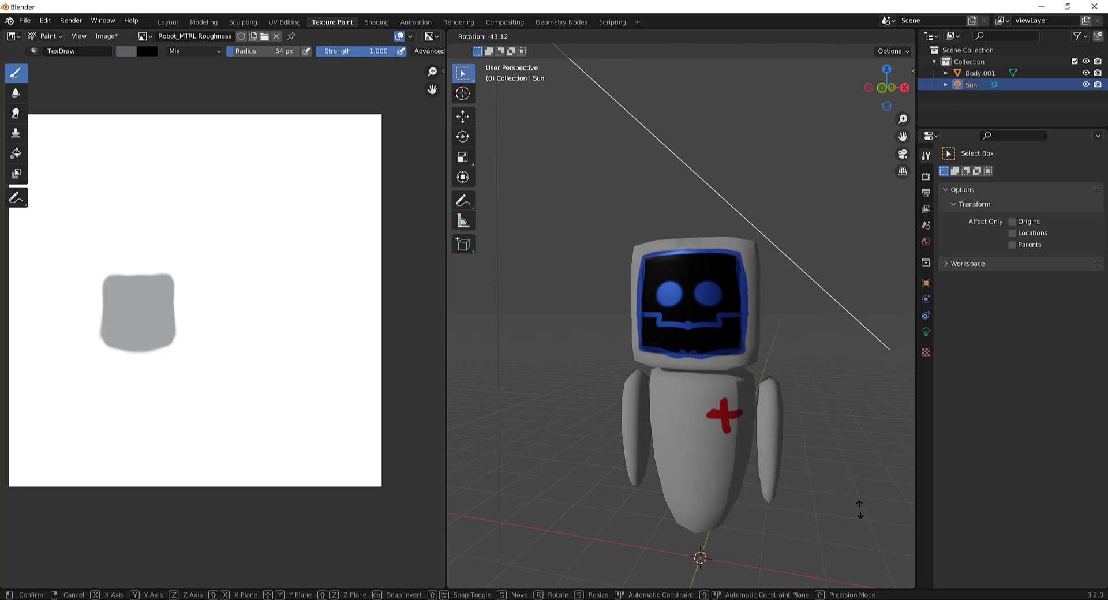
left_click(542, 261)
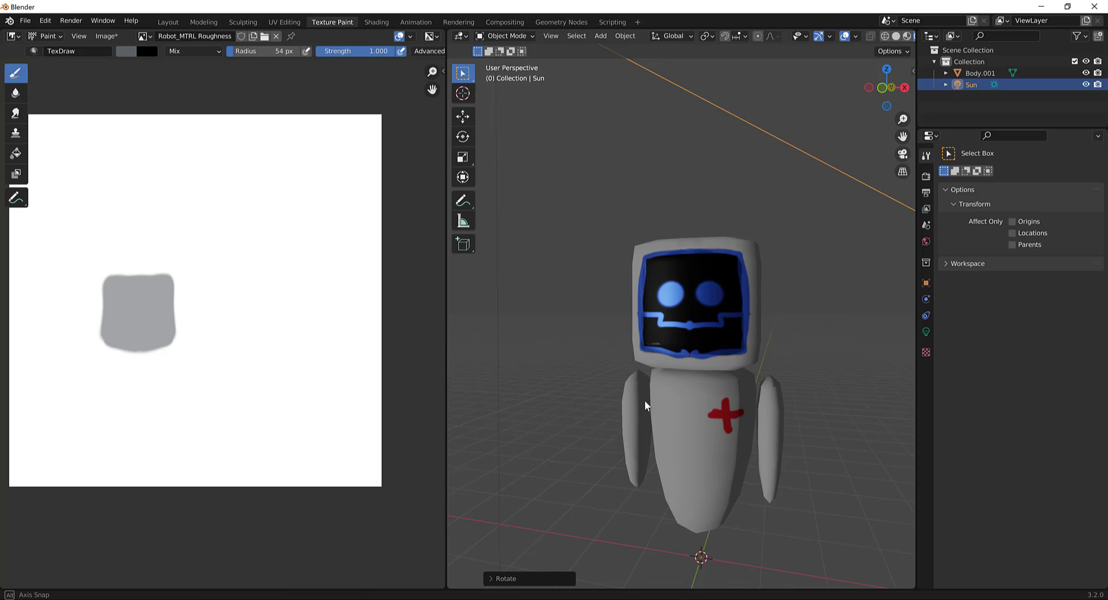
middle_click_drag(645, 401, 618, 407)
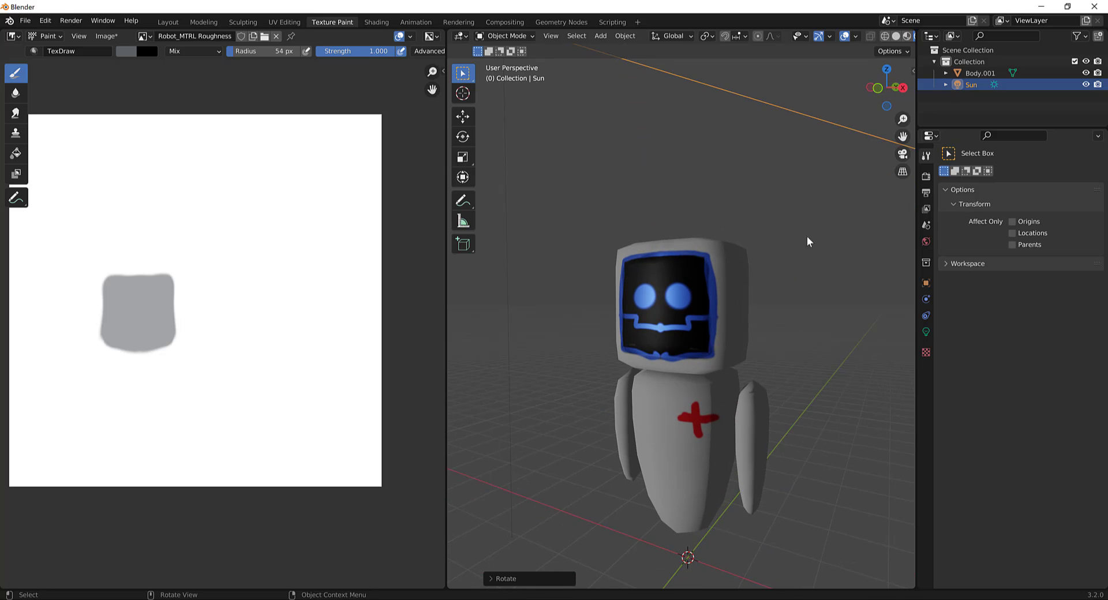
Step: Delete the Sun light from the scene and return the viewport to Material Preview shading
left_click(830, 181)
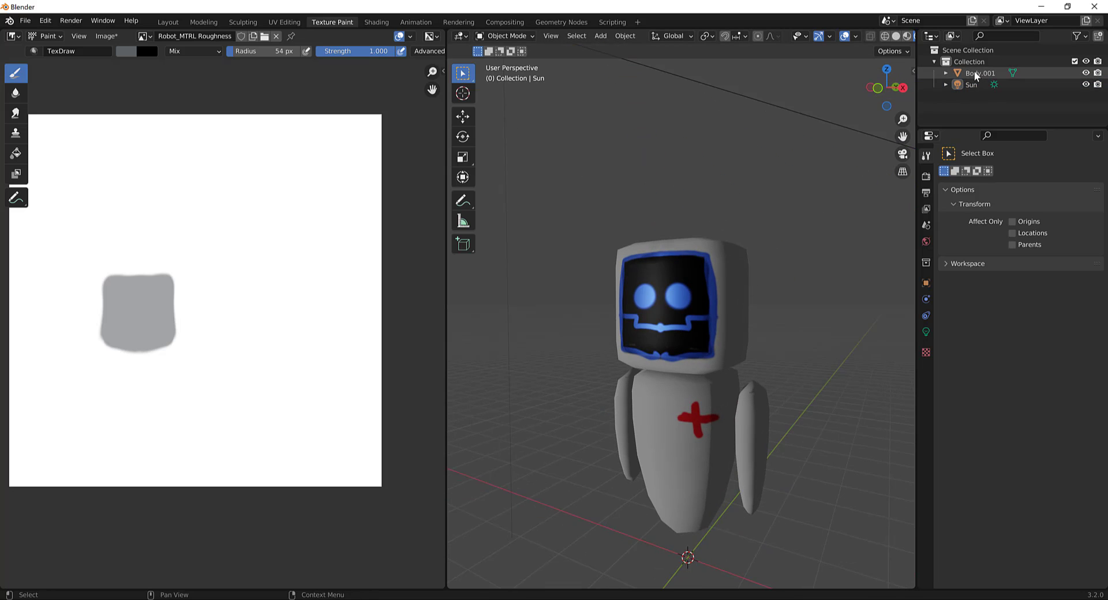
left_click(975, 71)
left_click(981, 82)
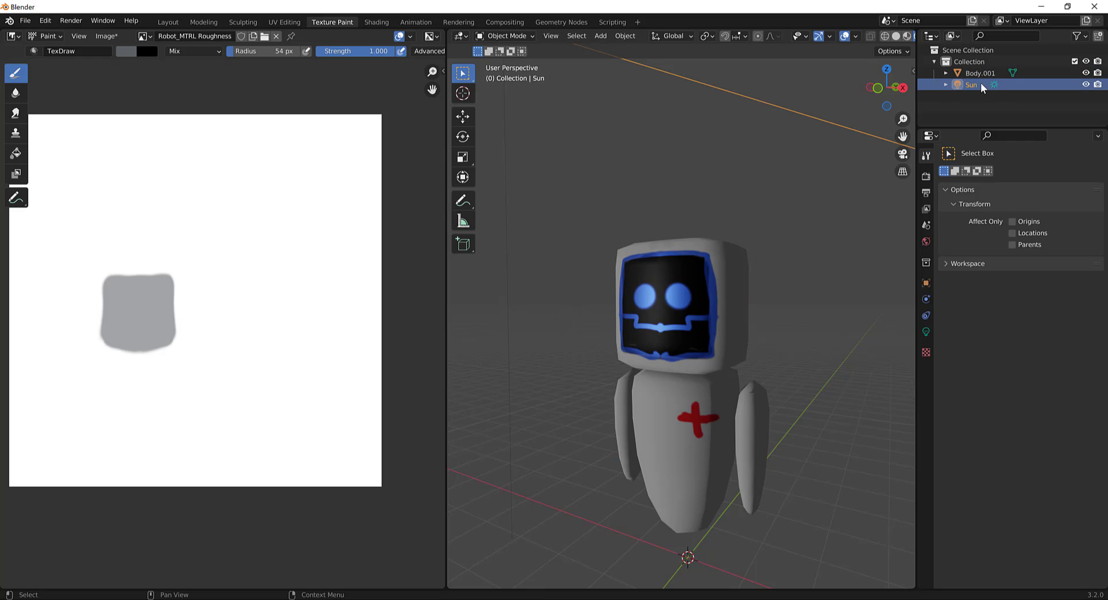
key("x")
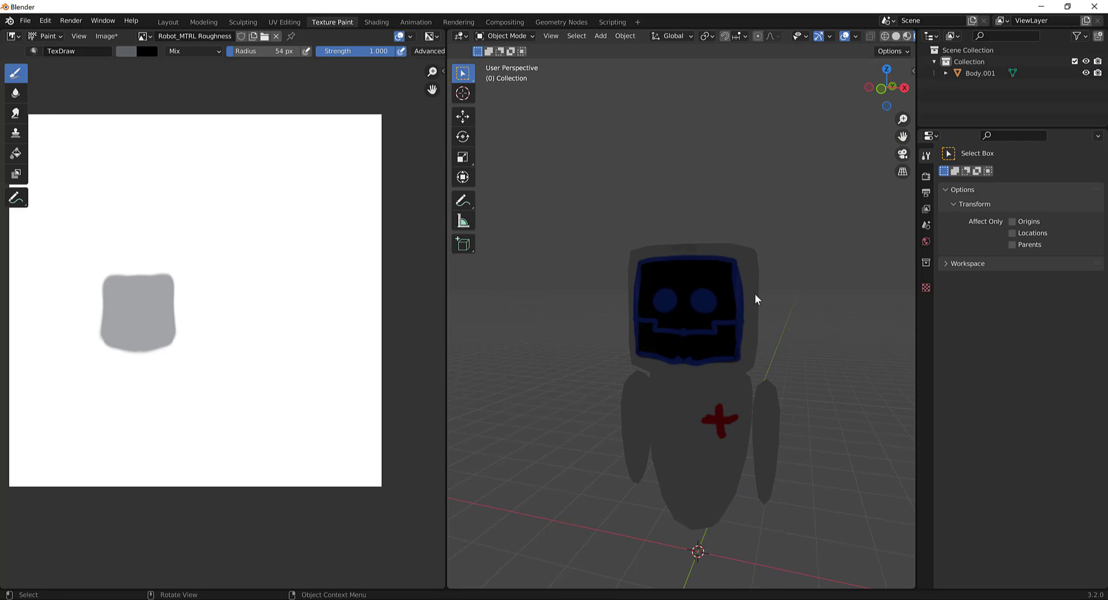
key("z")
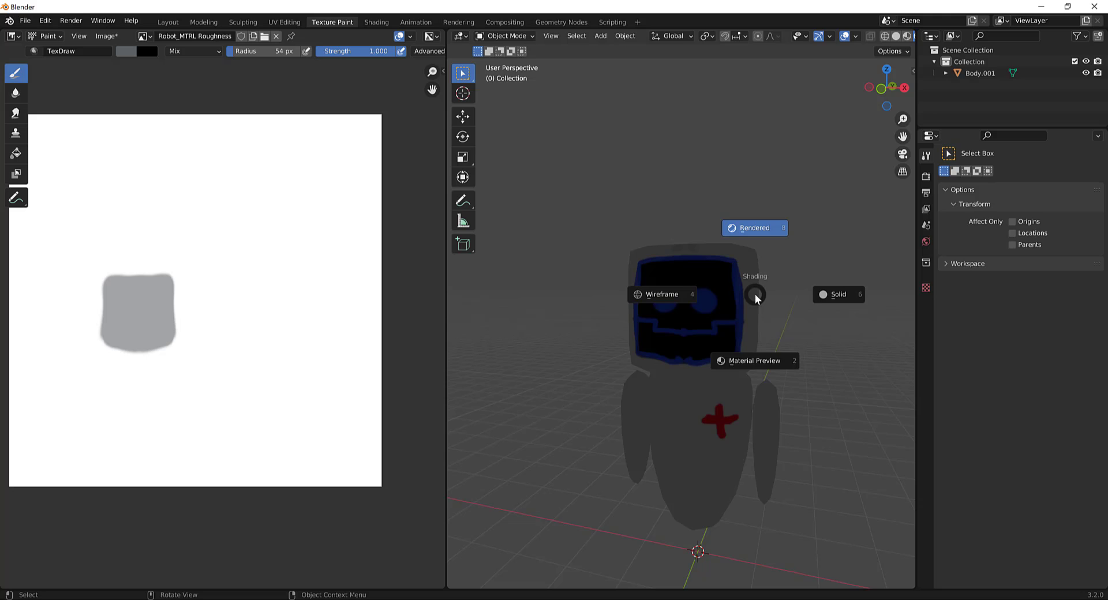
left_click(752, 354)
key("KP_3")
mouse_move(731, 342)
middle_mouse_down()
mouse_move(790, 355)
mouse_move(728, 337)
middle_mouse_up()
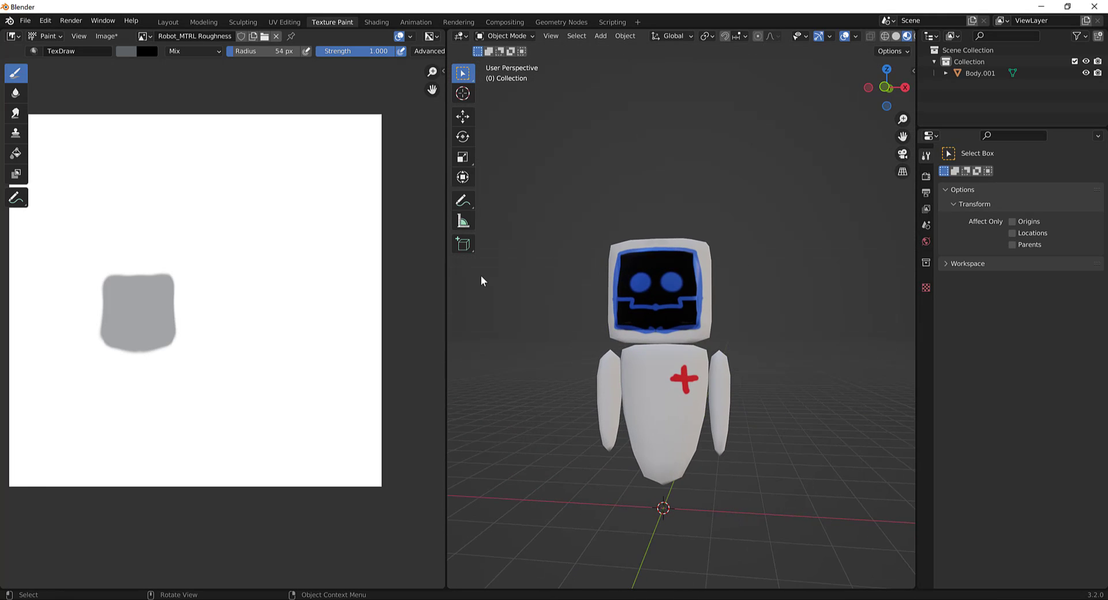
Step: Select the robot body and display the Robot_MTRL Base Color image in the image editor
left_click(635, 281)
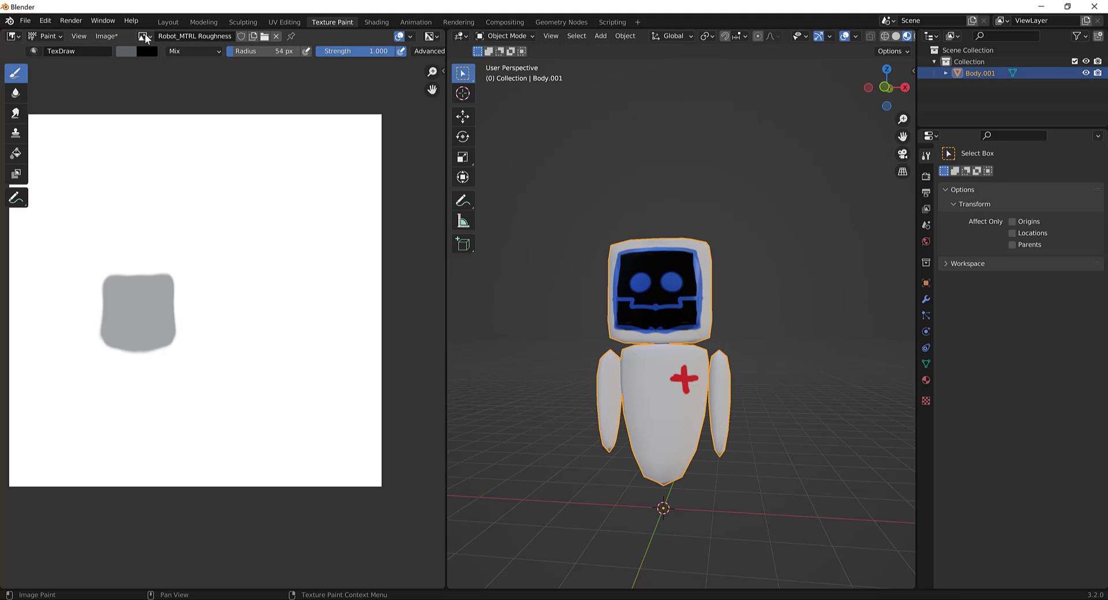
left_click(145, 38)
left_click(173, 58)
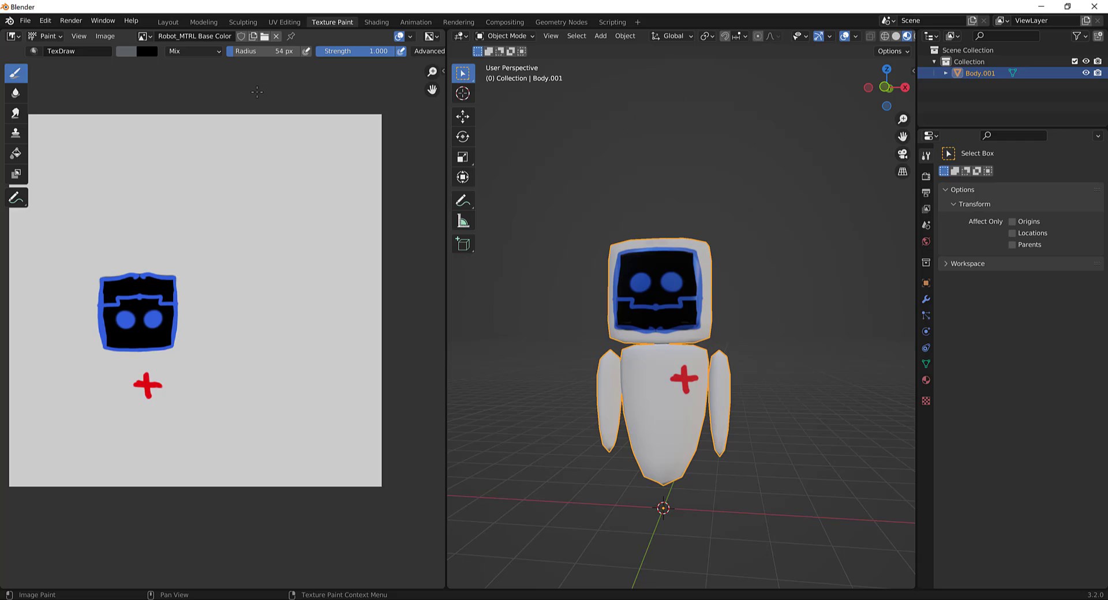
left_click(104, 36)
key("shift+alt+s")
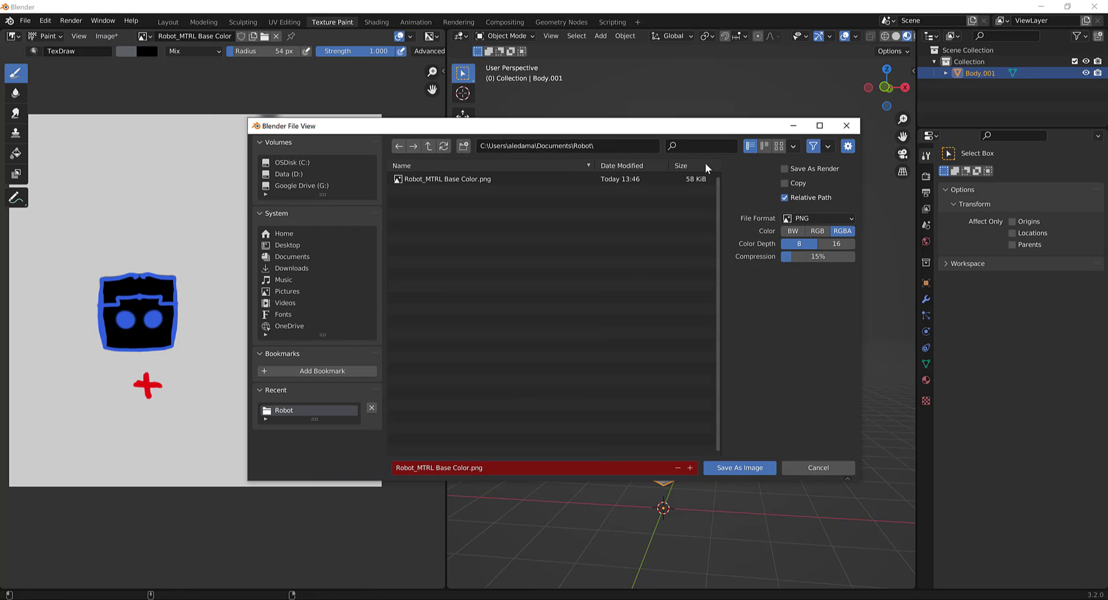
left_click(818, 468)
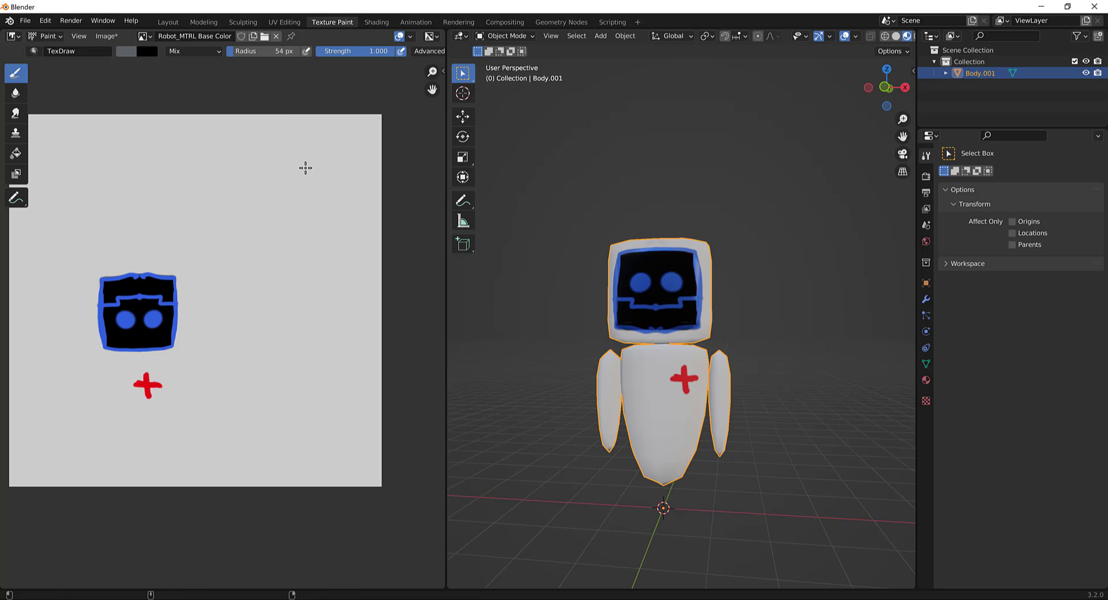
Step: Overwrite Robot_MTRL Base Color.png in the Robot folder with the current image and save the Robot_MTRL Metallic image as Robot_MTRL Metallic.png
key("shift+alt+s")
double_click(449, 176)
left_click(149, 37)
left_click(190, 79)
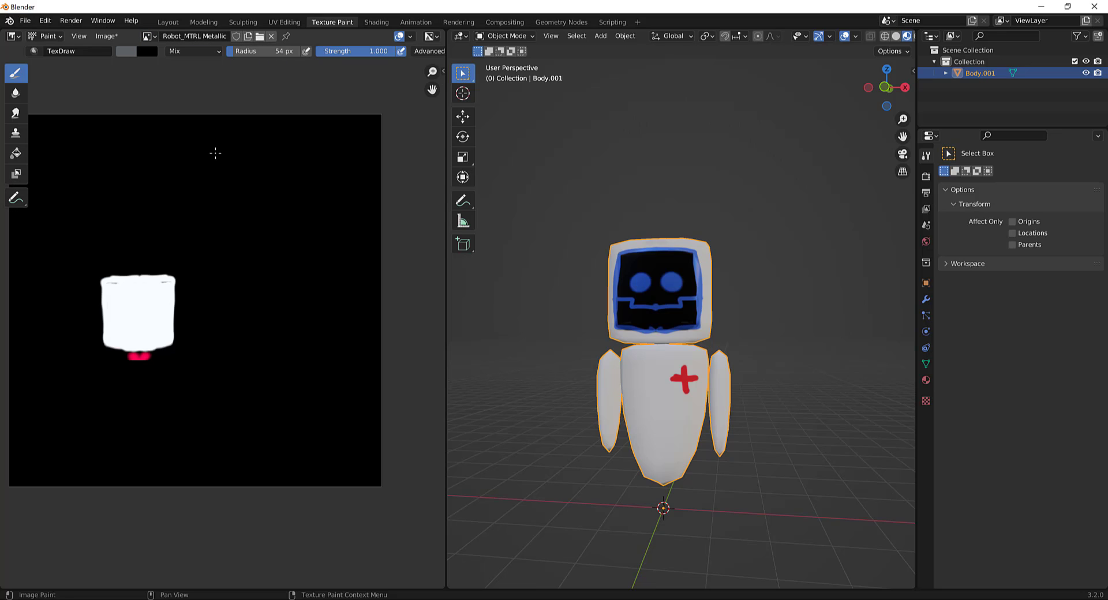
key("shift+alt+s")
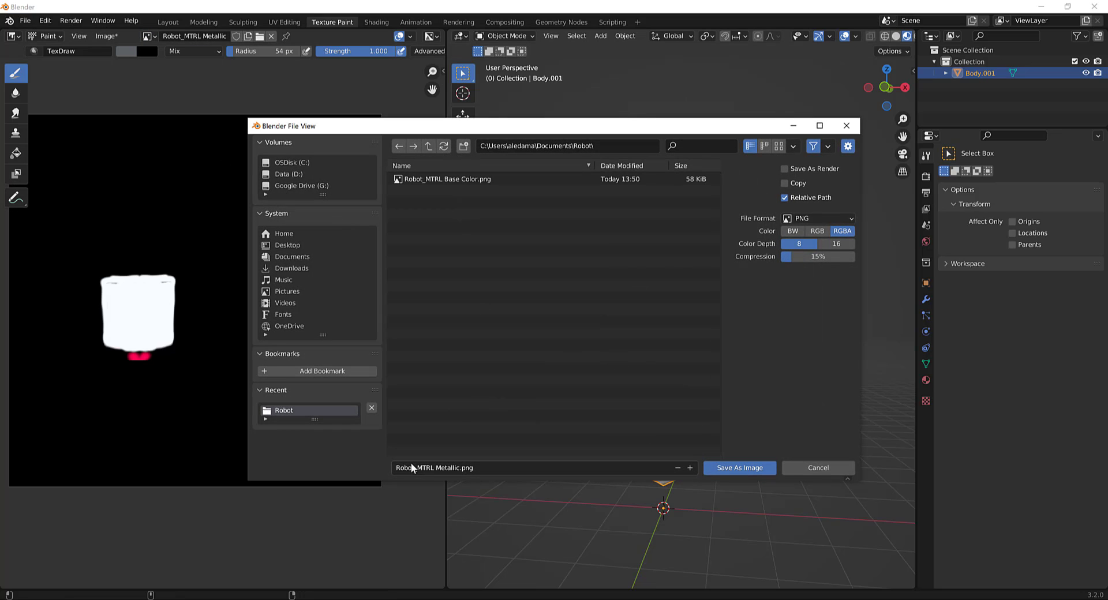
left_click(705, 468)
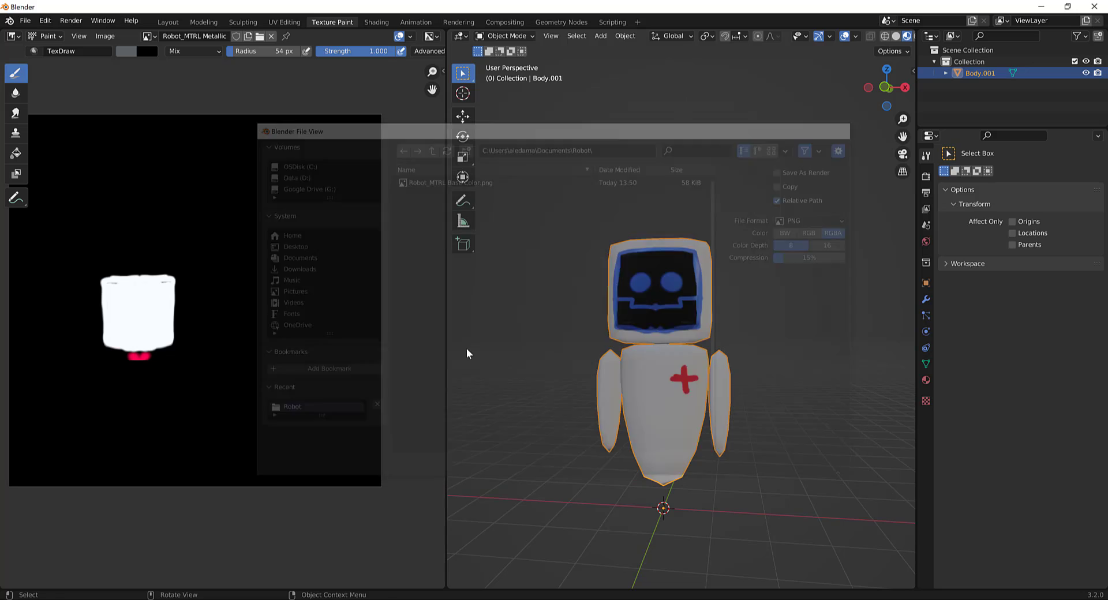
Step: Display the Robot_MTRL Roughness image, save it as an image file in the Robot folder and inspect the textured robot
left_click(149, 37)
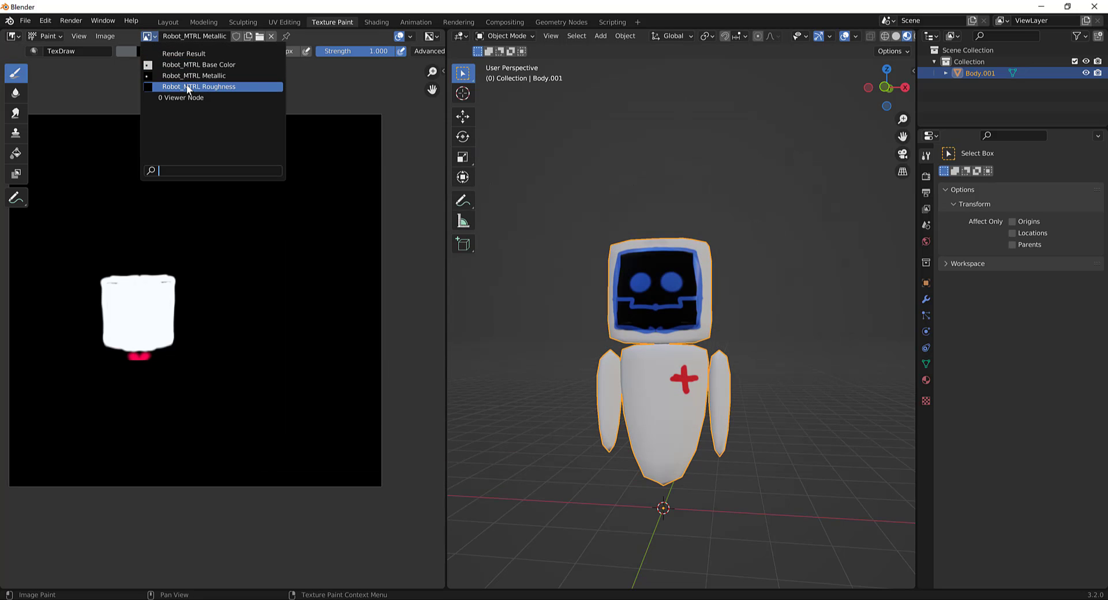
left_click(187, 83)
key("shift+alt+s")
left_click(732, 468)
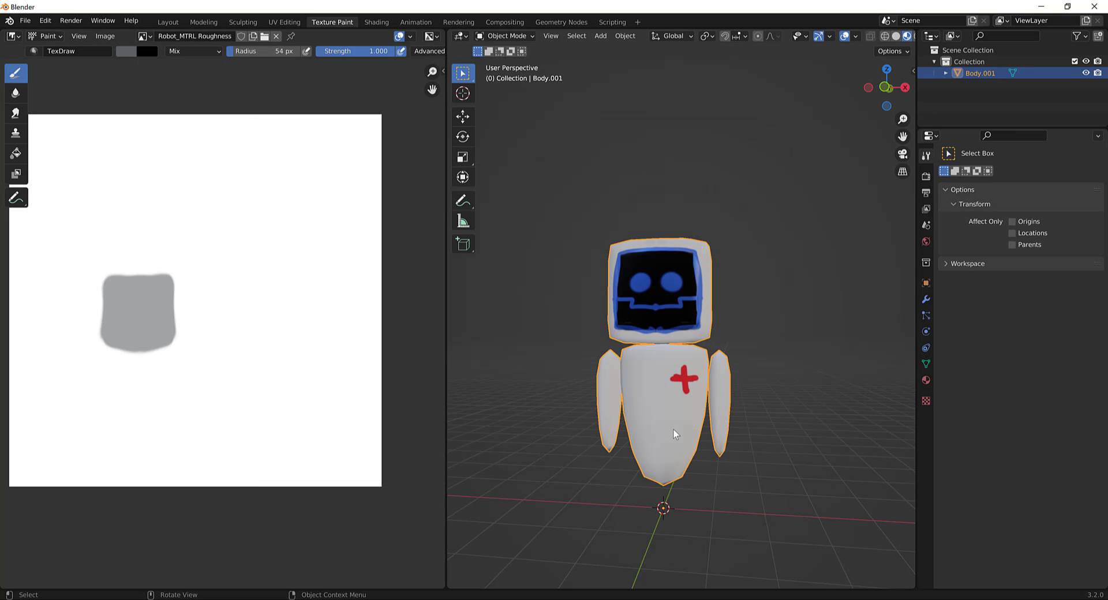
mouse_move(727, 333)
middle_mouse_down()
mouse_move(675, 346)
mouse_move(741, 339)
middle_mouse_up()
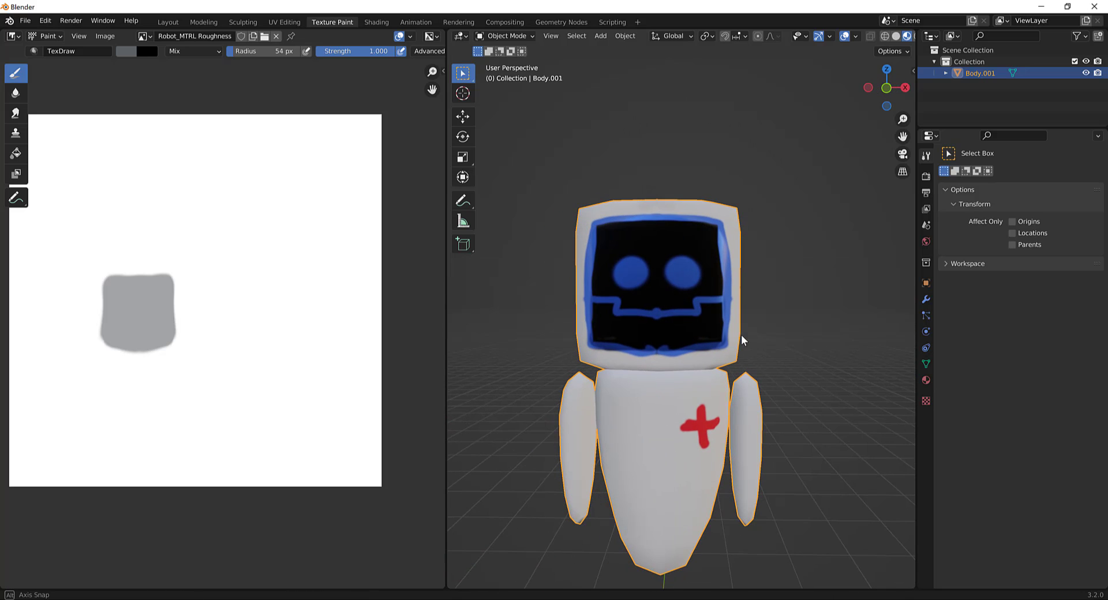
middle_click_drag(684, 270, 654, 254)
scroll(662, 295, "down", 2)
scroll(654, 254, "up", 1)
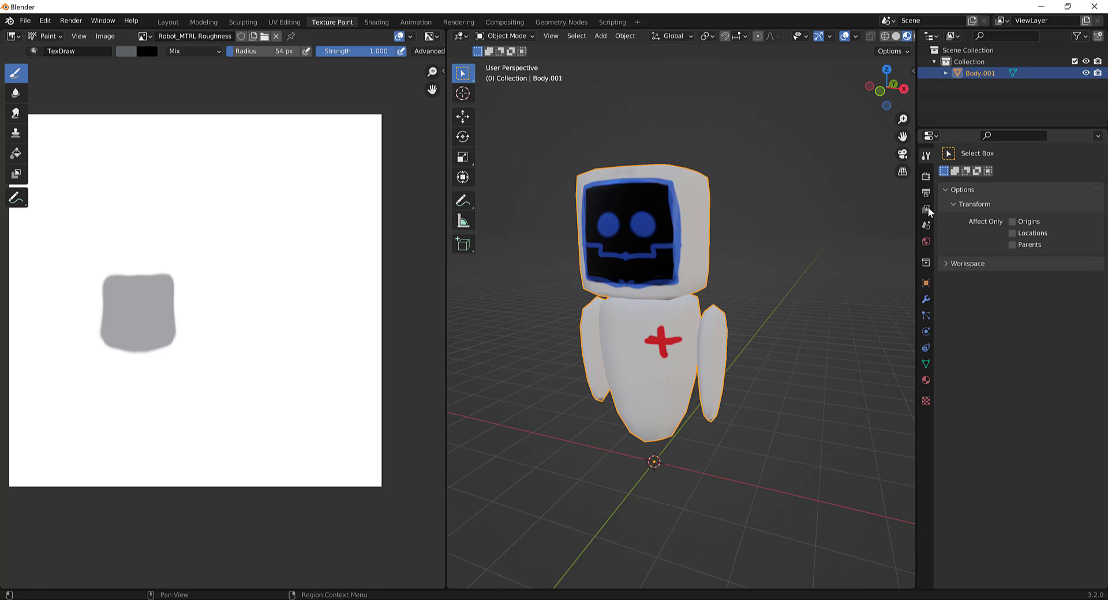
Step: Return the robot to Texture Paint mode and look through the texture slot types that can be added
key("ctrl+Tab")
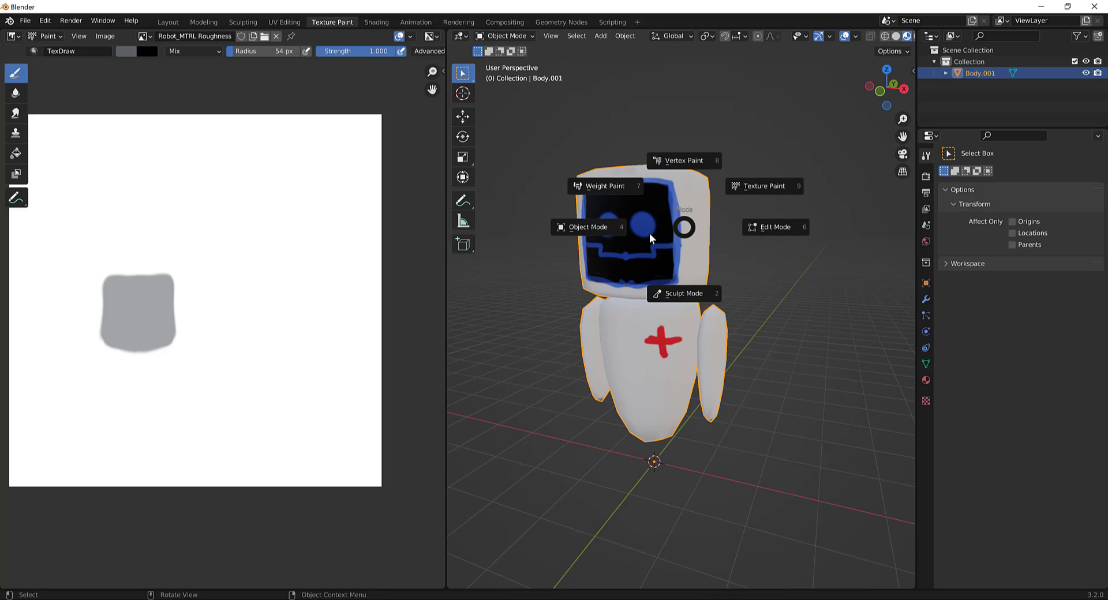
left_click(736, 184)
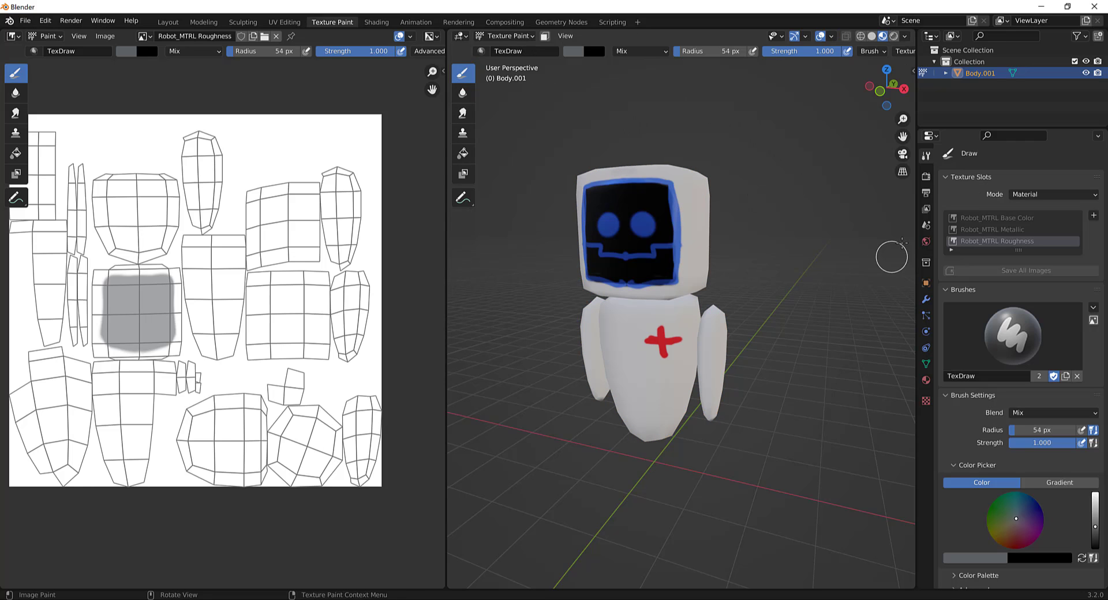
left_click(1094, 215)
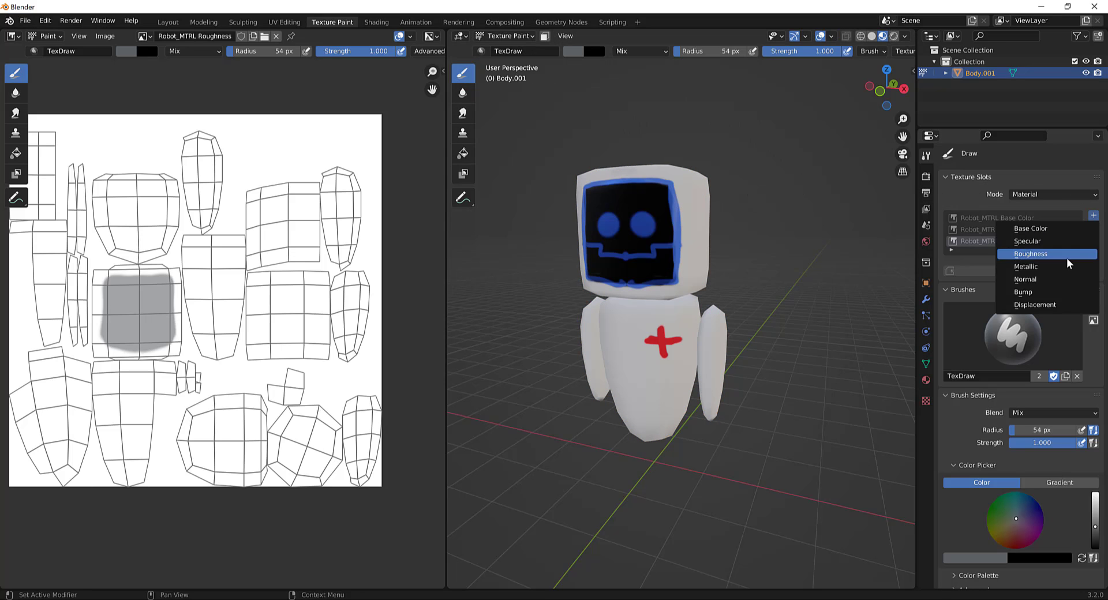
left_click(1033, 266)
mouse_move(744, 314)
middle_mouse_down("alt")
mouse_move(708, 272)
mouse_move(653, 270)
middle_mouse_up("alt")
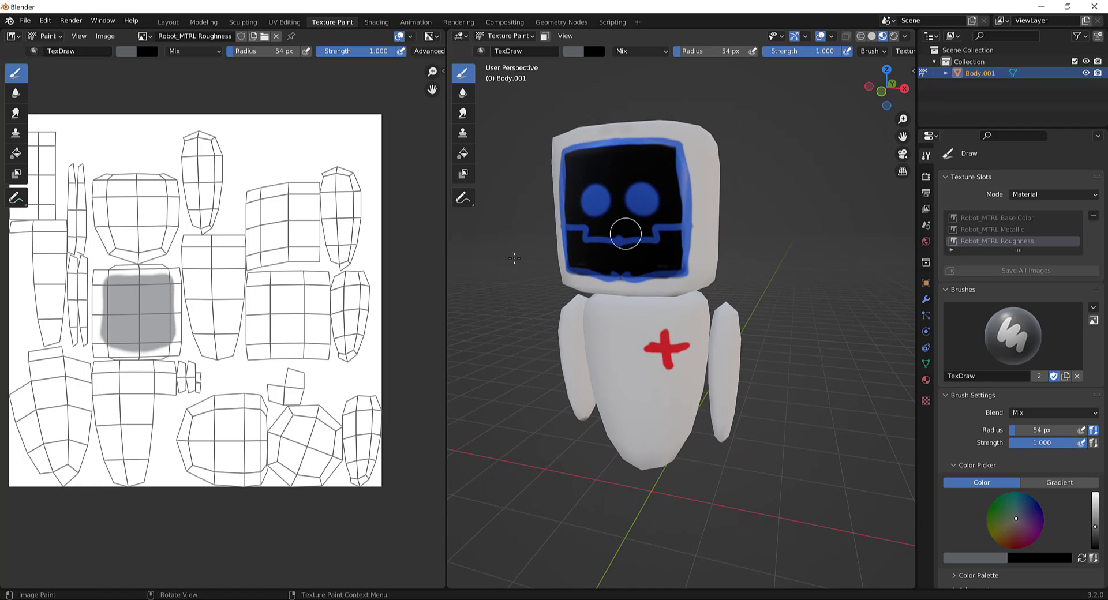
middle_click_drag(514, 258, 703, 214)
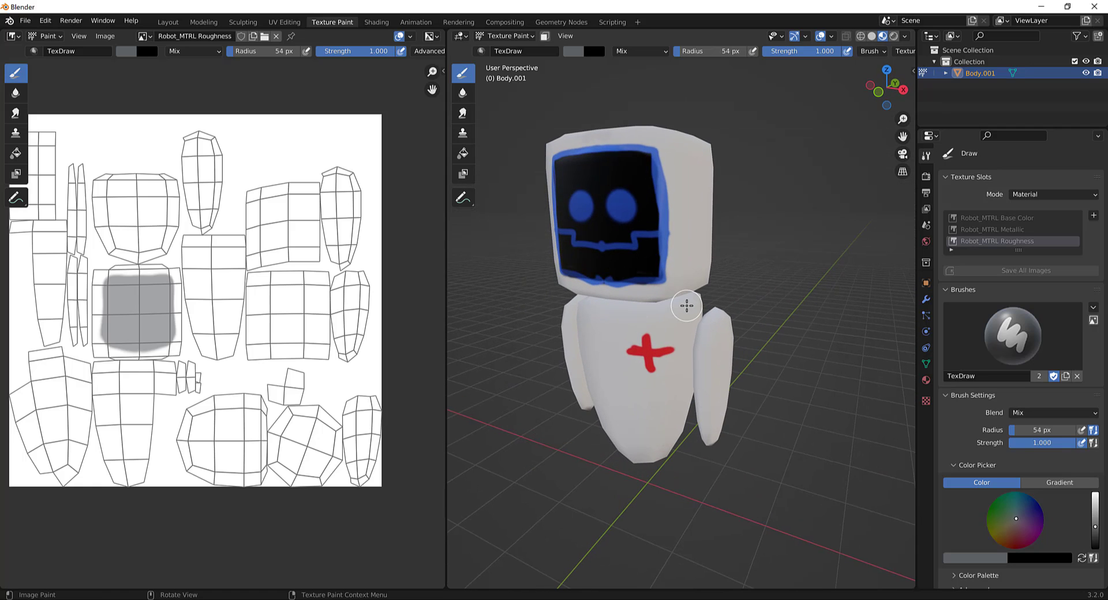